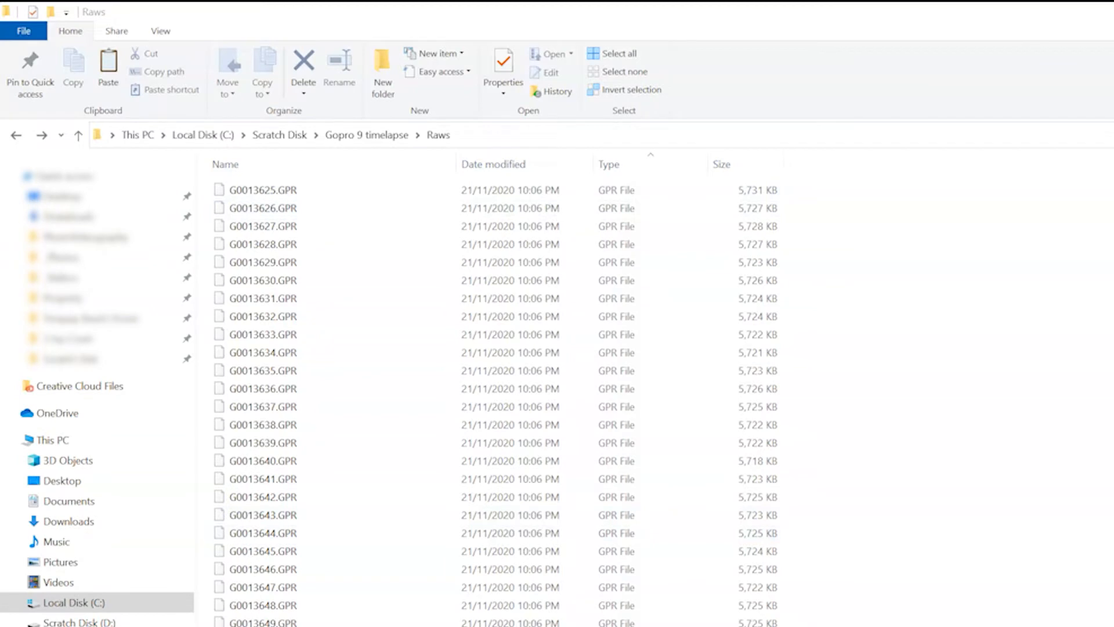
{"action": "left_click", "coordinate": [324, 191]}
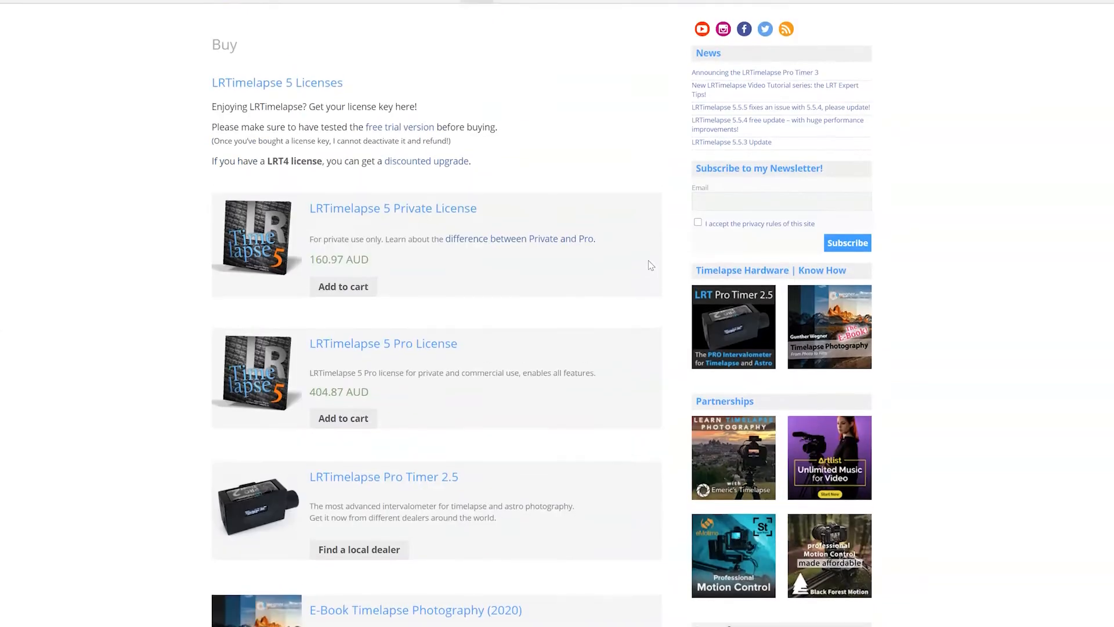
{"action": "scroll", "coordinate": [567, 261], "scroll_direction": "up", "scroll_amount": 1}
{"action": "scroll", "coordinate": [533, 290], "scroll_direction": "down", "scroll_amount": 2}
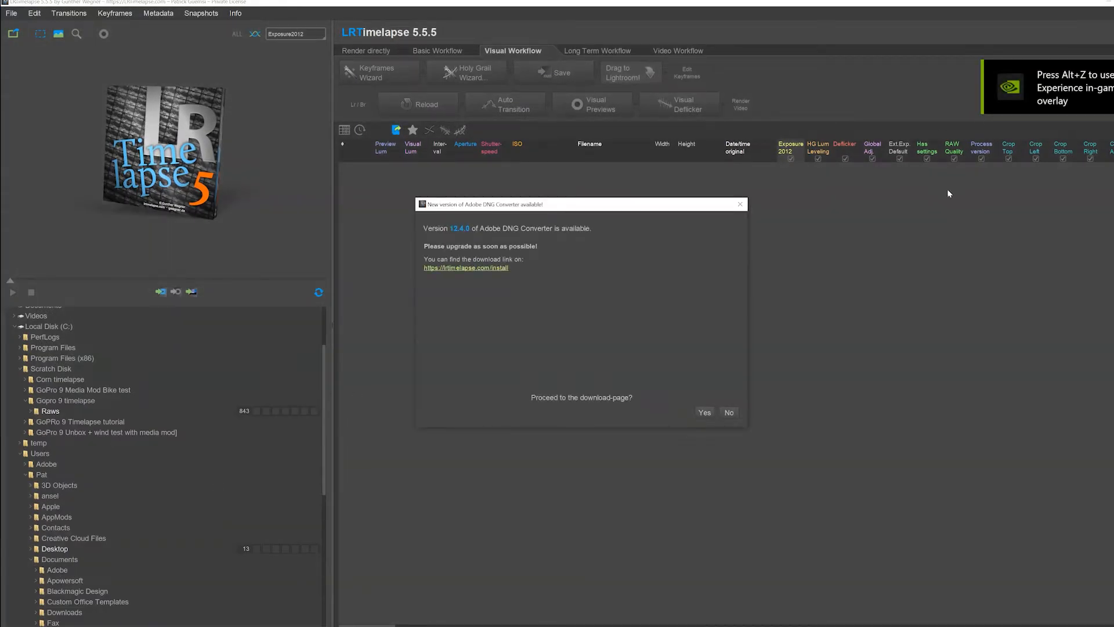
Dismiss the DNG Converter update notice and replace the Raws sequence's existing keyframes with three new ones using the Keyframes Wizard
{"action": "left_click", "coordinate": [740, 203]}
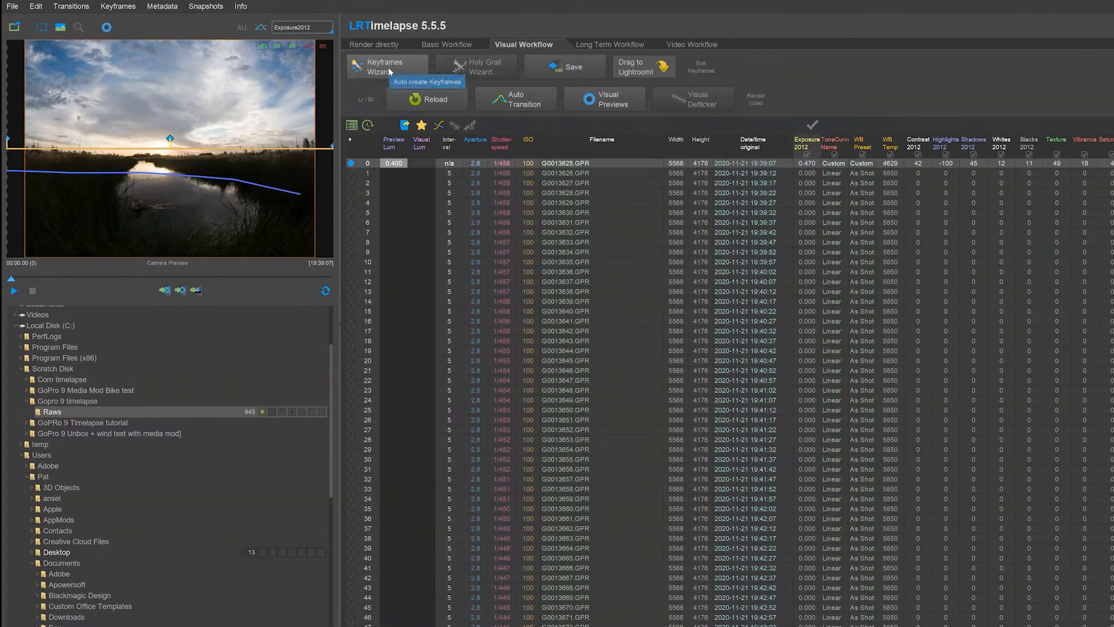
{"action": "left_click", "coordinate": [405, 87]}
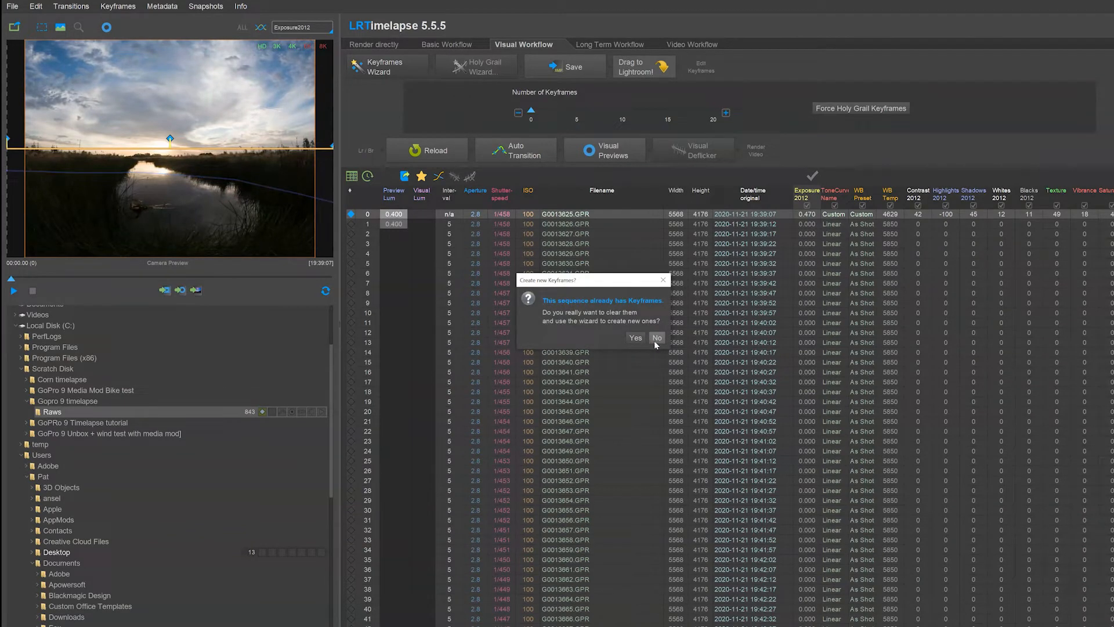
{"action": "left_click", "coordinate": [637, 337]}
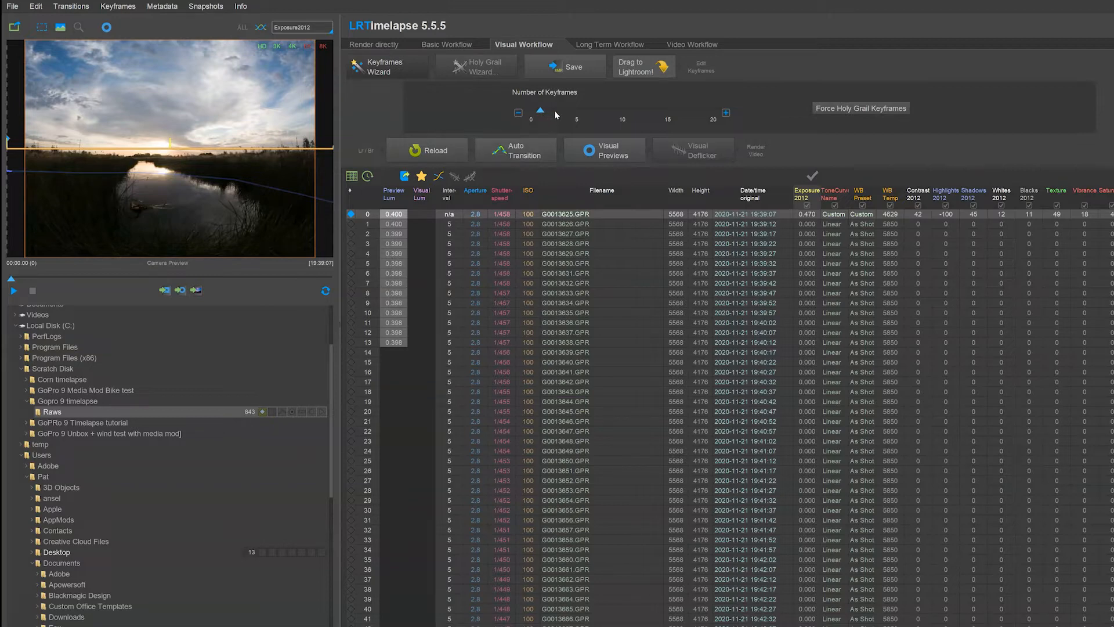
{"action": "left_click_drag", "start_coordinate": [559, 114], "coordinate": [564, 111]}
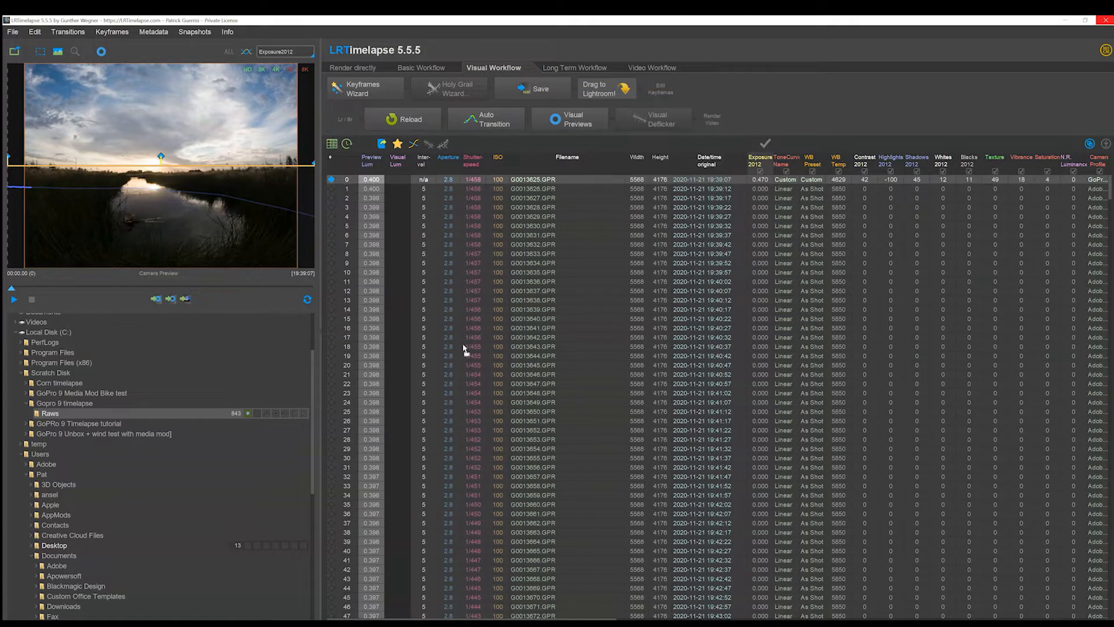
Switch to Lightroom Classic and import all photos of the Raws folder by adding them to the catalog without moving them
{"action": "key", "text": "alt+Tab"}
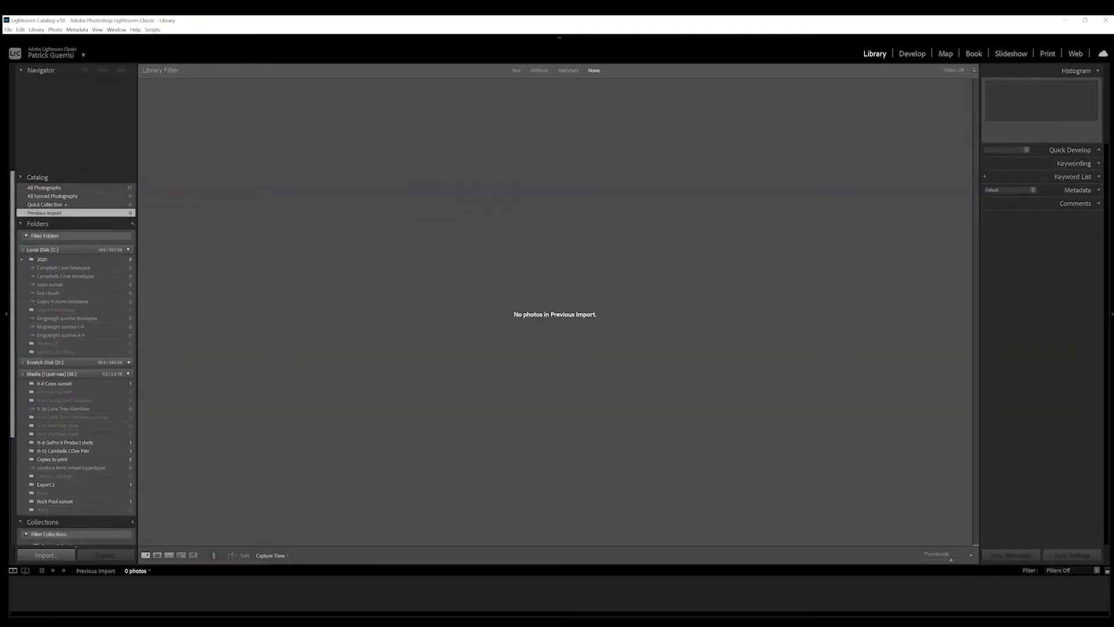
{"action": "key", "text": "ctrl+shift+i"}
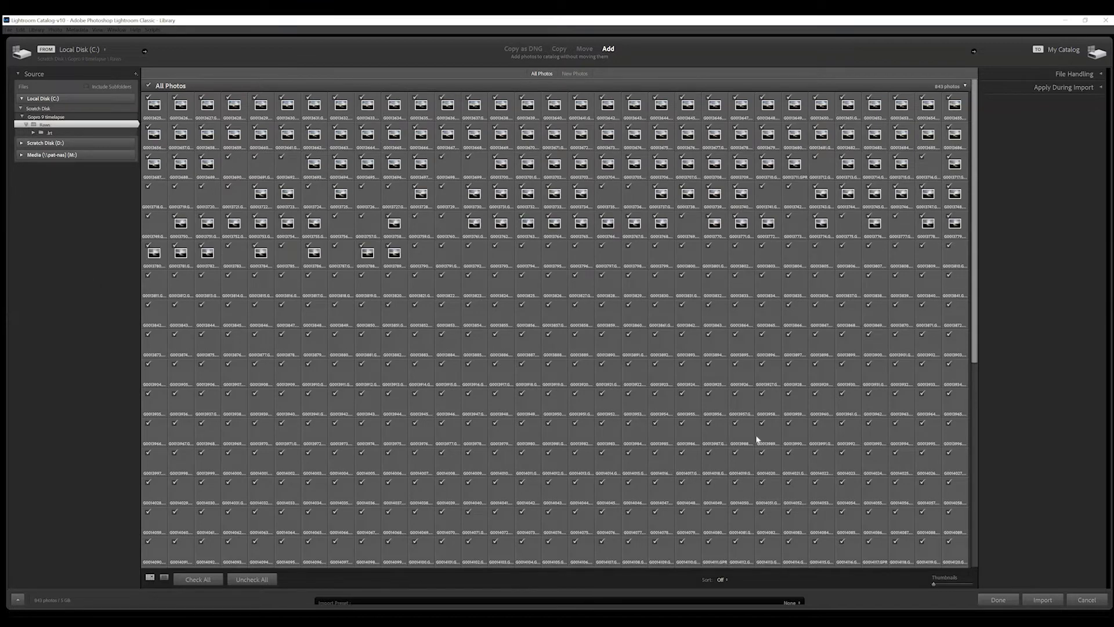
{"action": "left_click", "coordinate": [1043, 599]}
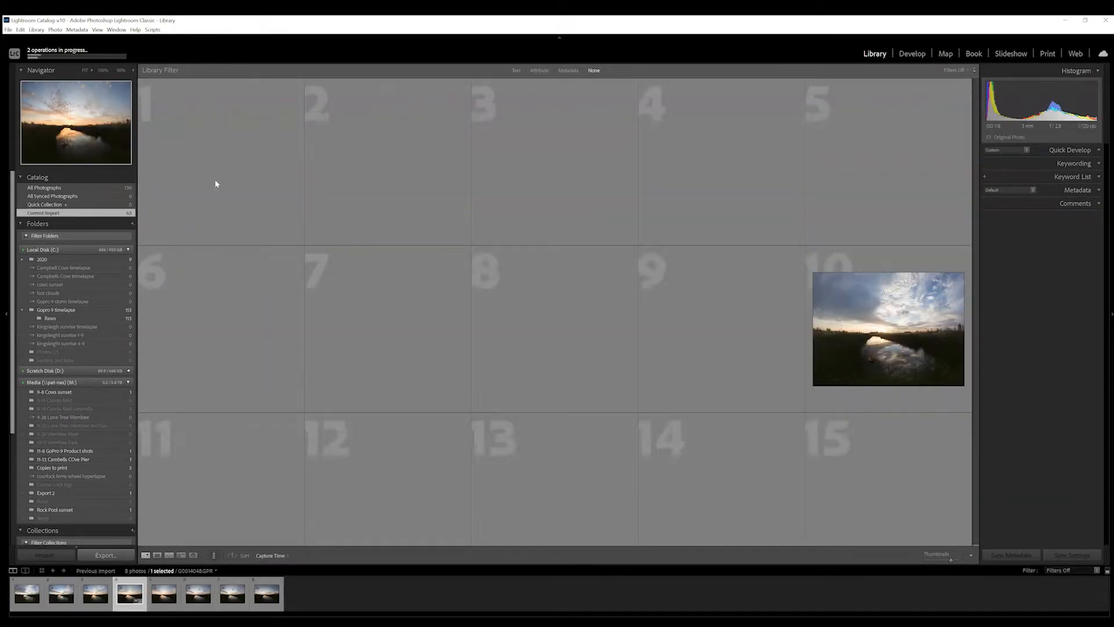
Filter the imported photos with the 01 LRT5 Keyframes preset and open the first keyframe, G0013625.GPR, in the Develop module
{"action": "left_click", "coordinate": [1056, 574]}
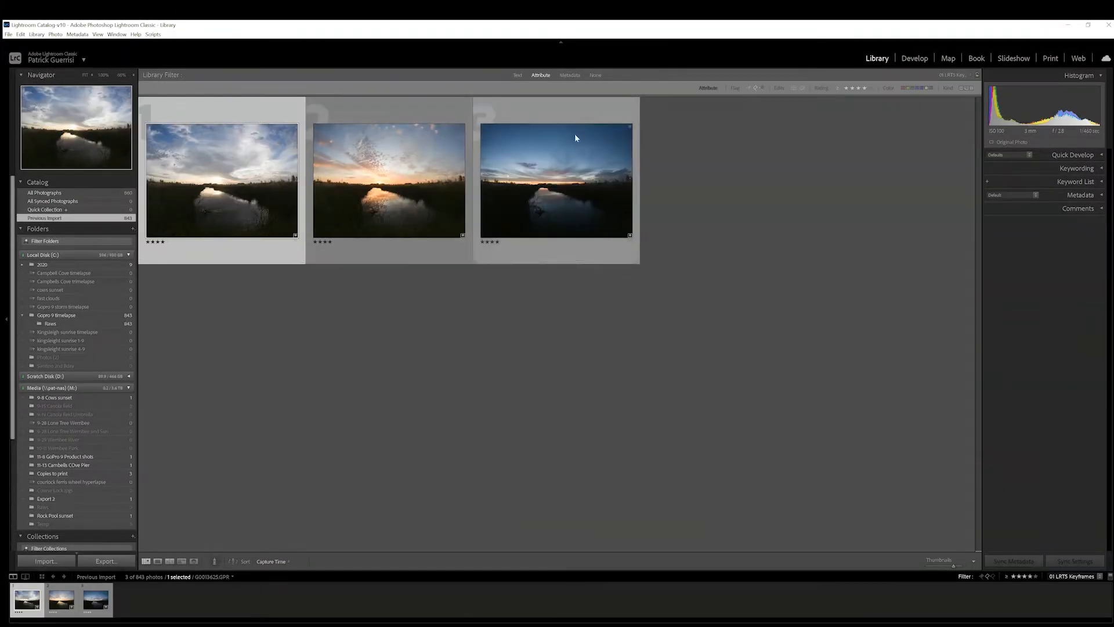
{"action": "double_click", "coordinate": [185, 122]}
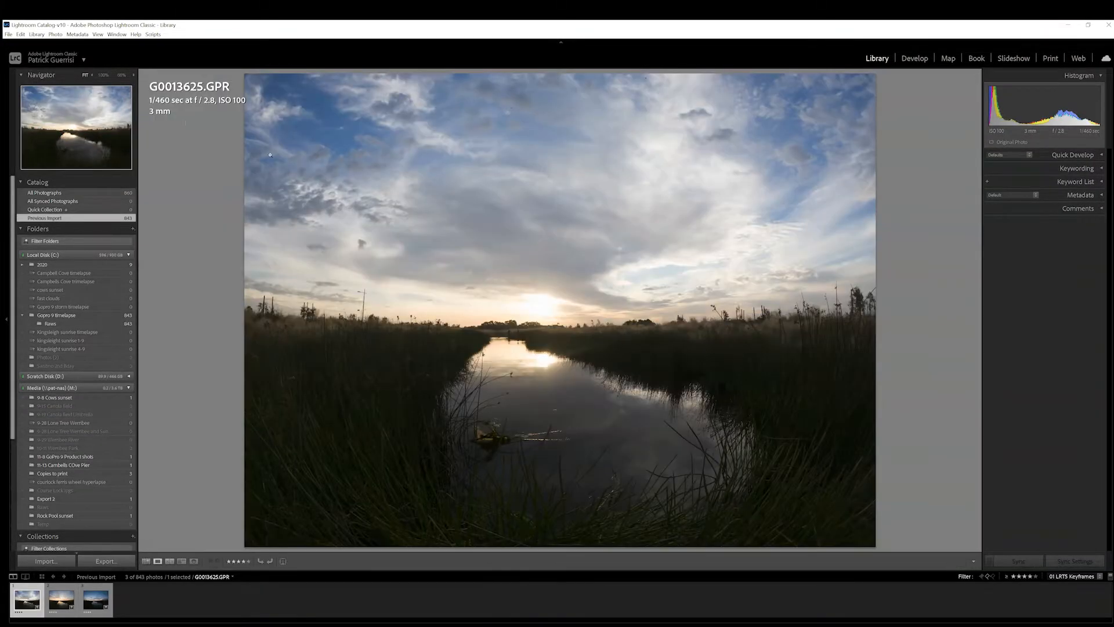
{"action": "left_click", "coordinate": [914, 59]}
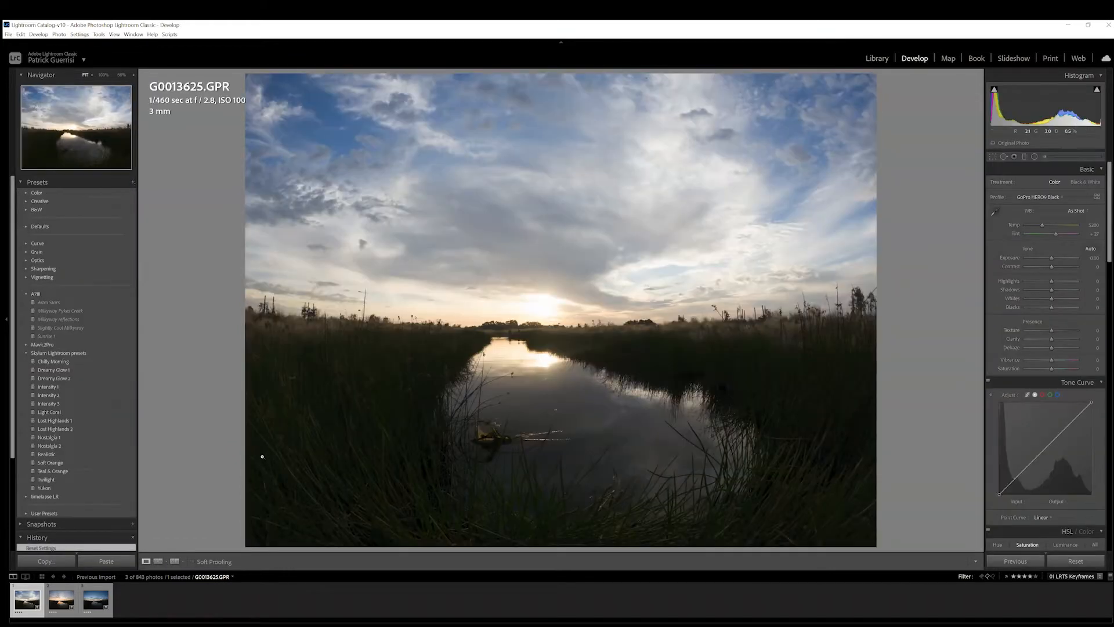
{"action": "key", "text": "e"}
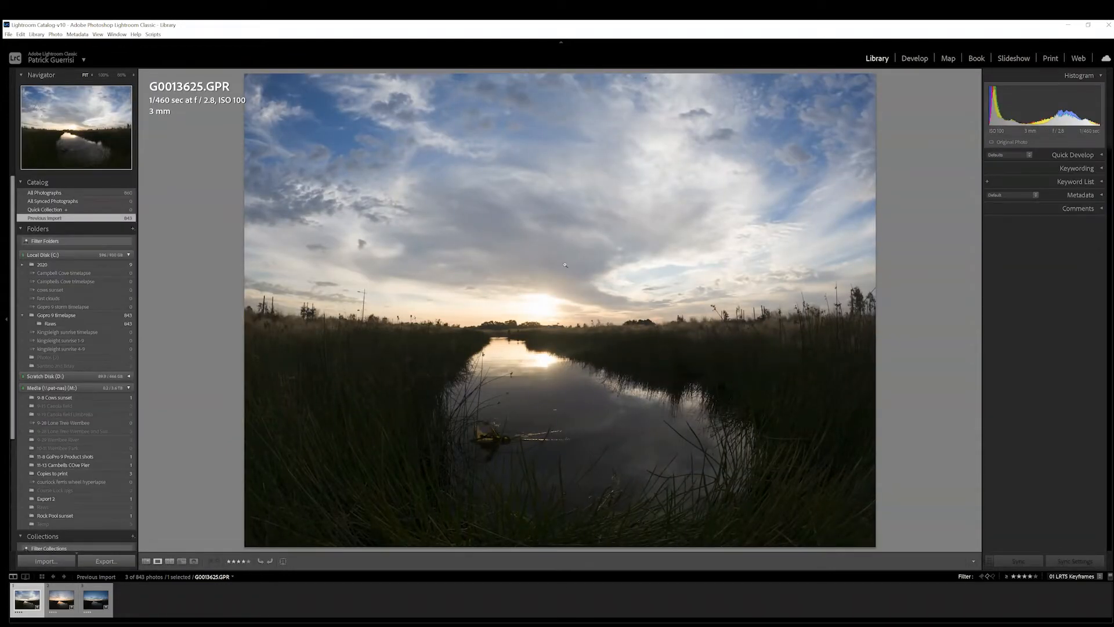
{"action": "left_click", "coordinate": [916, 59]}
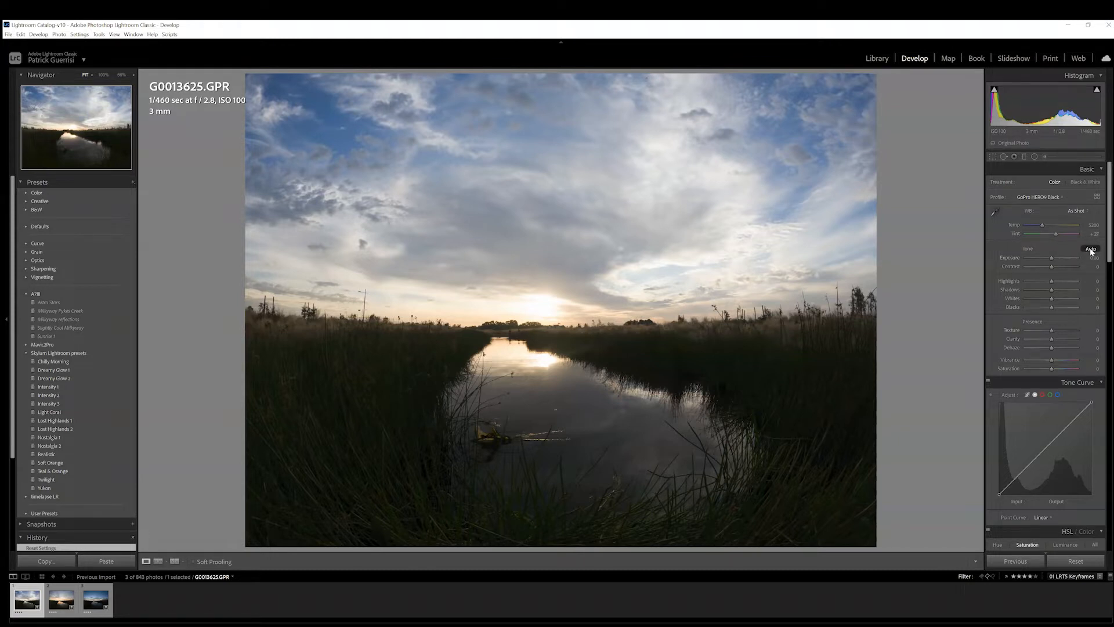
Auto-tone the first keyframe, and refine it to temperature 5371, contrast +38, highlights -100, shadows +77, texture +57 and saturation +31
{"action": "left_click", "coordinate": [1091, 251]}
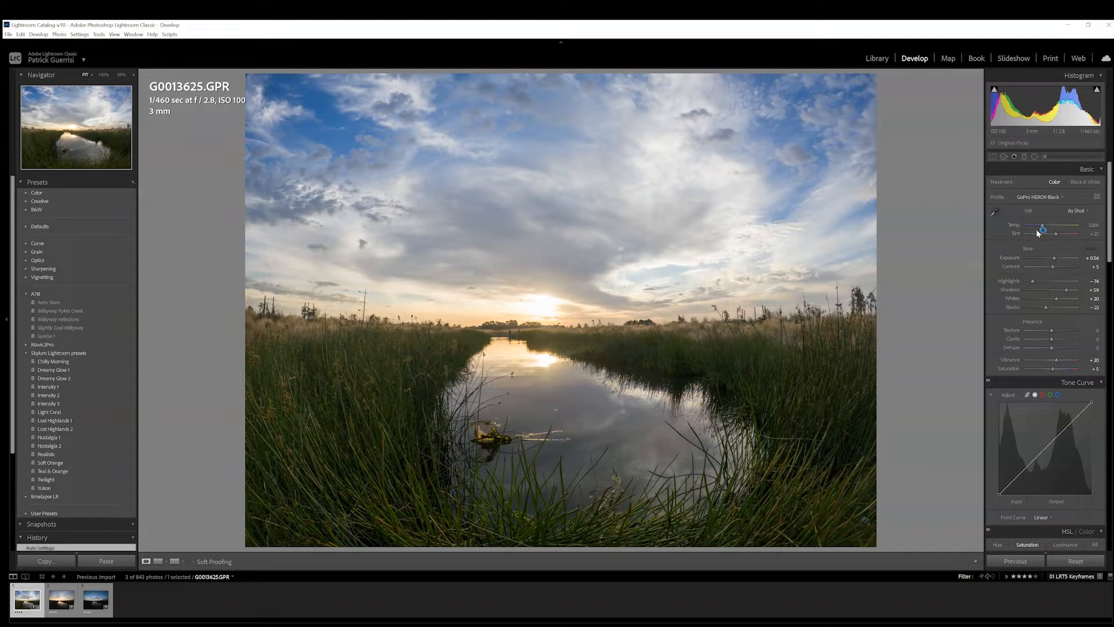
{"action": "left_click_drag", "start_coordinate": [1042, 226], "coordinate": [1043, 226]}
{"action": "left_click_drag", "start_coordinate": [1053, 267], "coordinate": [1027, 282]}
{"action": "left_click_drag", "start_coordinate": [1066, 290], "coordinate": [1066, 330]}
{"action": "left_click_drag", "start_coordinate": [1052, 369], "coordinate": [1060, 368]}
Shape a custom tone curve for the first keyframe by adding points in its shadows and midtones
{"action": "left_click_drag", "start_coordinate": [1109, 238], "coordinate": [1109, 256]}
{"action": "left_click", "coordinate": [1047, 378]}
{"action": "left_click_drag", "start_coordinate": [1047, 378], "coordinate": [1017, 403]}
{"action": "left_click_drag", "start_coordinate": [1108, 269], "coordinate": [1108, 521]}
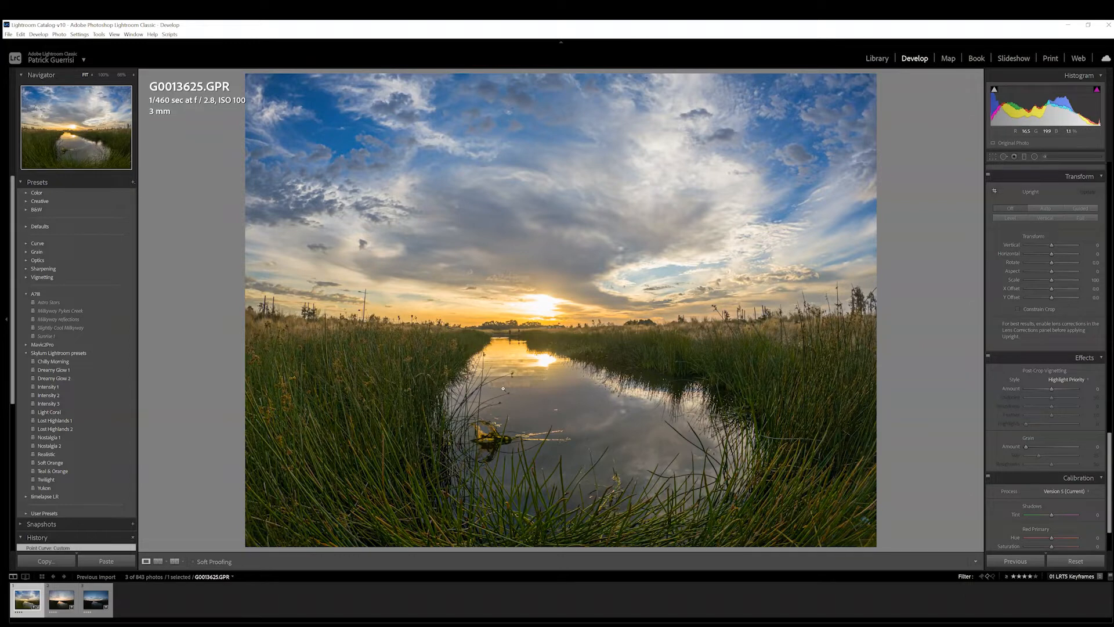
Synchronize all develop settings from the first keyframe to the second one, G0014046.GPR
{"action": "left_click", "coordinate": [60, 595], "text": "ctrl"}
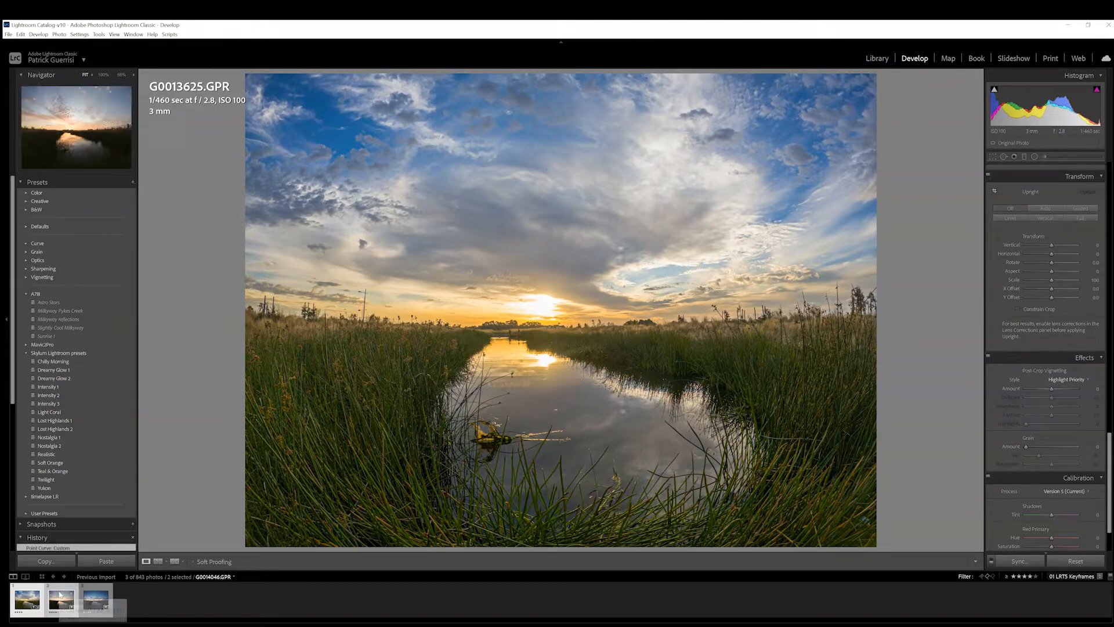
{"action": "left_click", "coordinate": [1026, 566]}
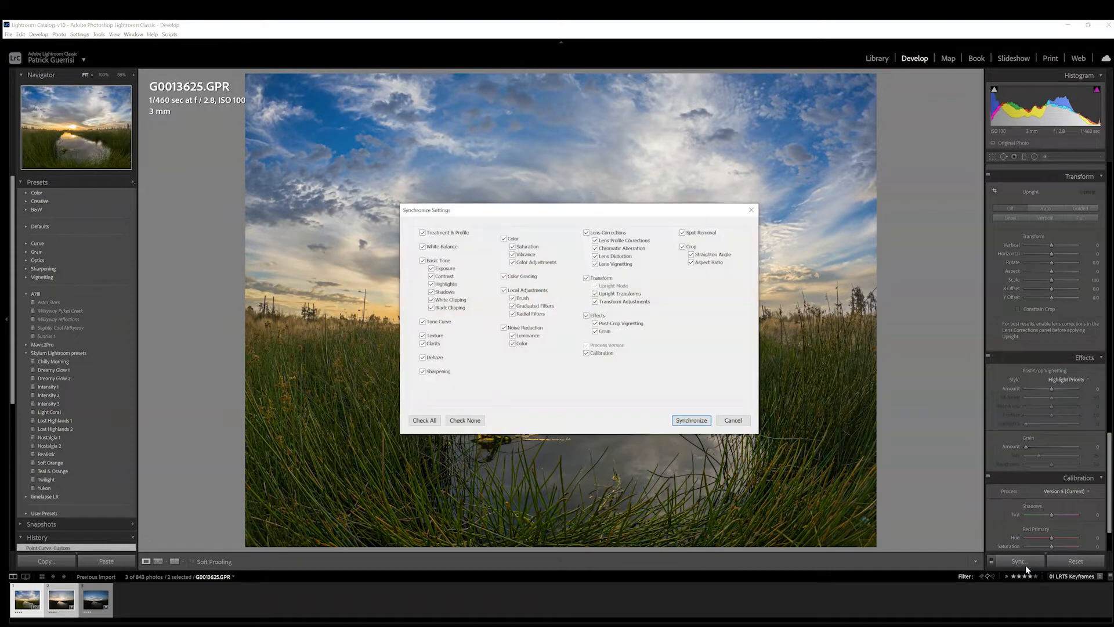
{"action": "left_click", "coordinate": [438, 419]}
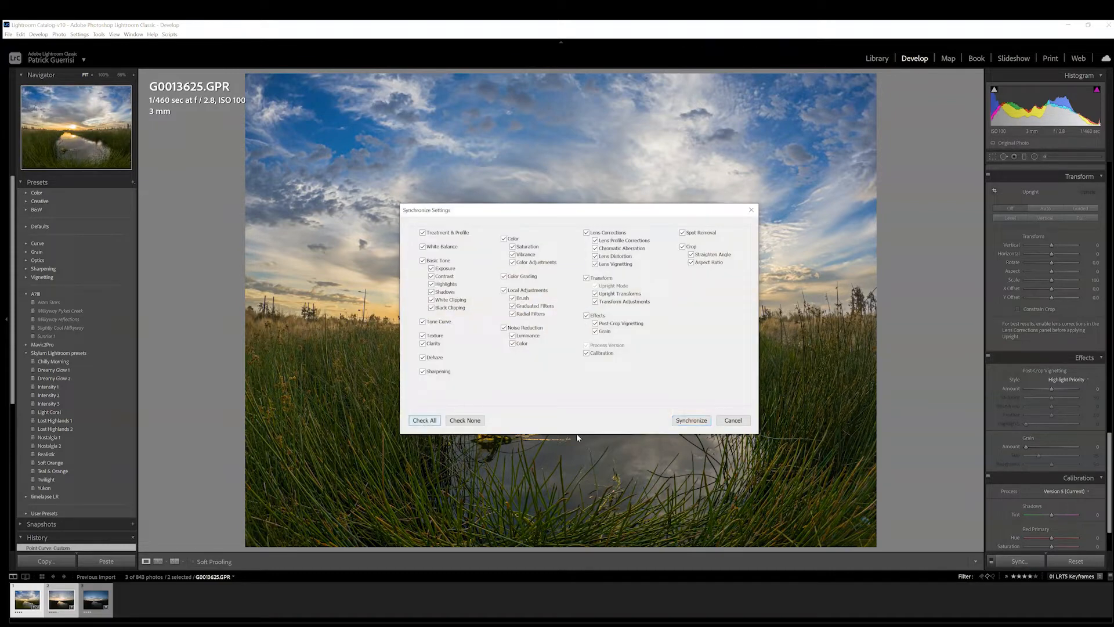
{"action": "left_click", "coordinate": [691, 420]}
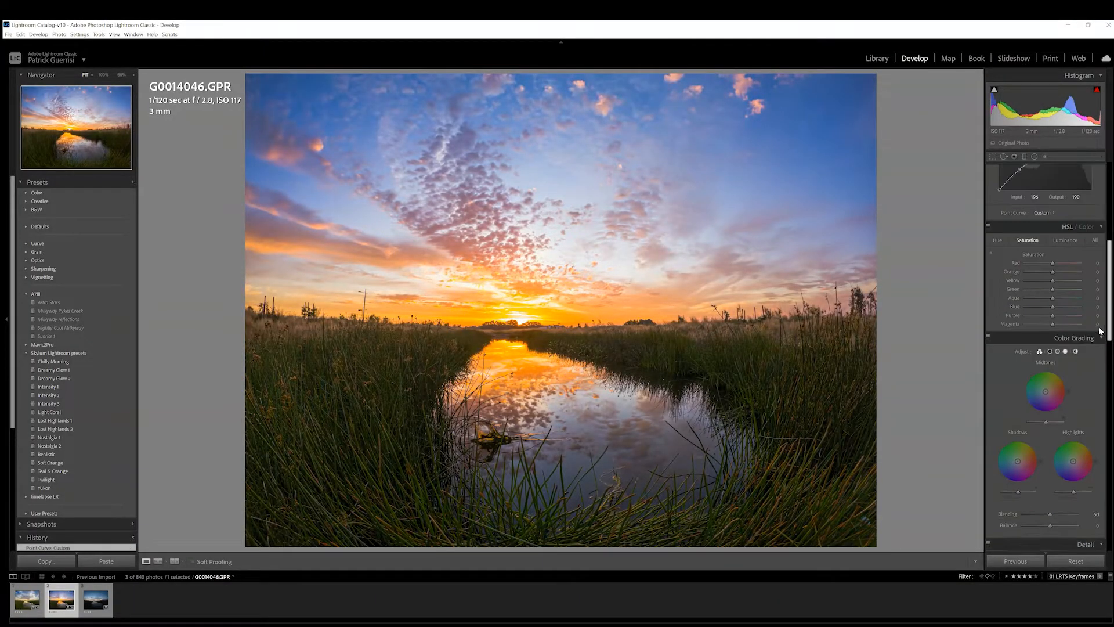
Adjust the second keyframe to exposure +0.49, highlights -74, shadows +66 and blacks -20, with red saturation +50 and orange +2
{"action": "scroll", "coordinate": [1054, 325], "scroll_direction": "up", "scroll_amount": 2}
{"action": "left_click_drag", "start_coordinate": [1053, 331], "coordinate": [1055, 330]}
Synchronize all develop settings from the second keyframe to the third one, G0014467.GPR
{"action": "left_click", "coordinate": [94, 606]}
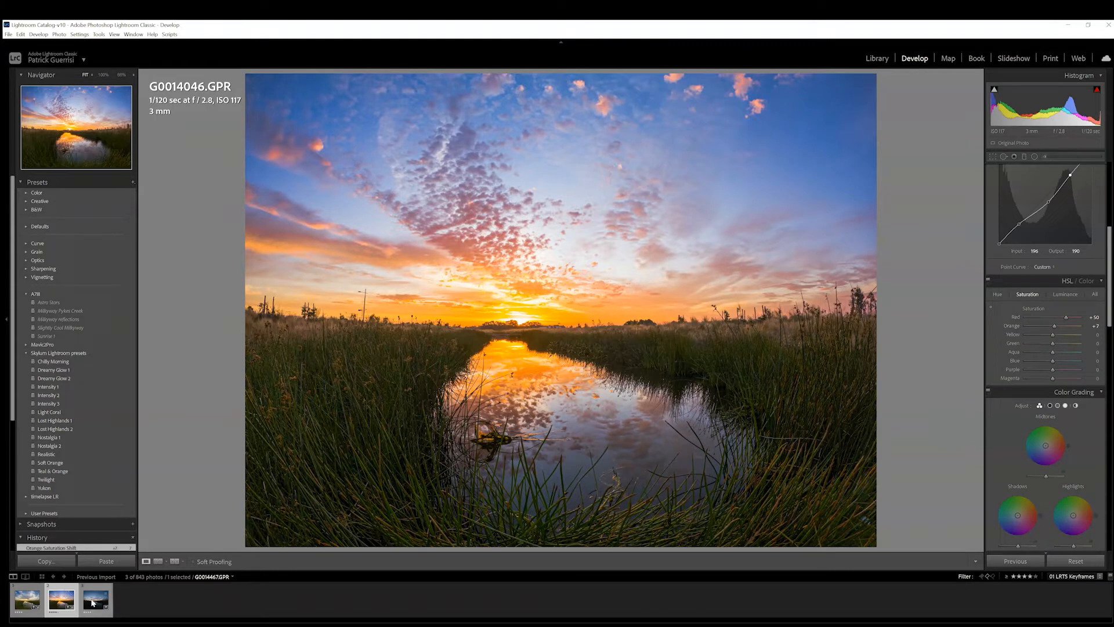
{"action": "left_click", "coordinate": [92, 601], "text": "ctrl"}
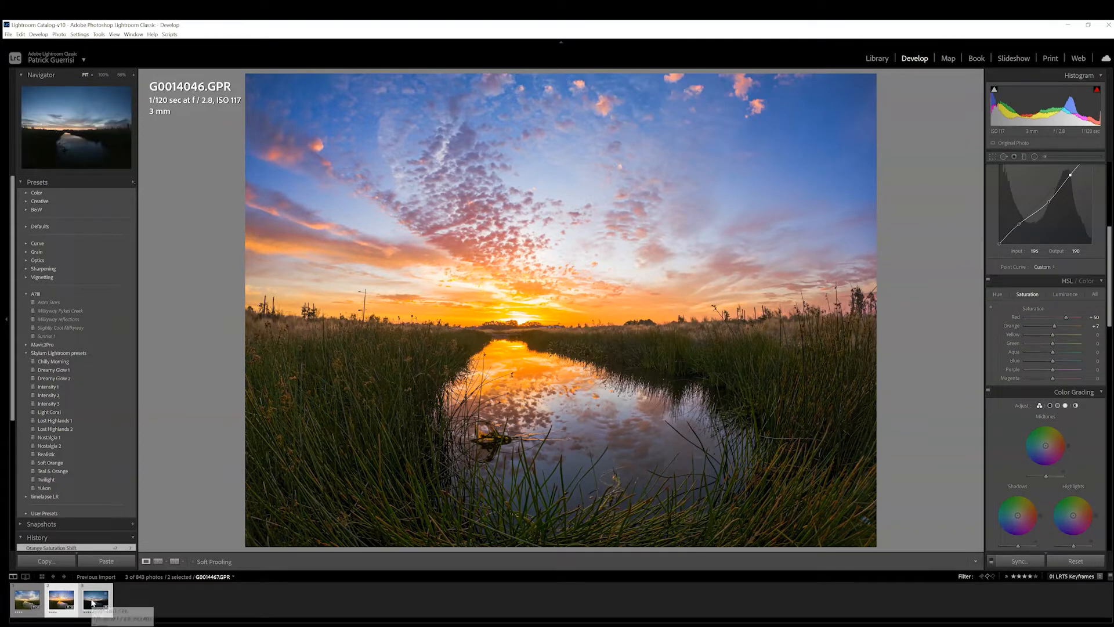
{"action": "left_click", "coordinate": [1016, 562]}
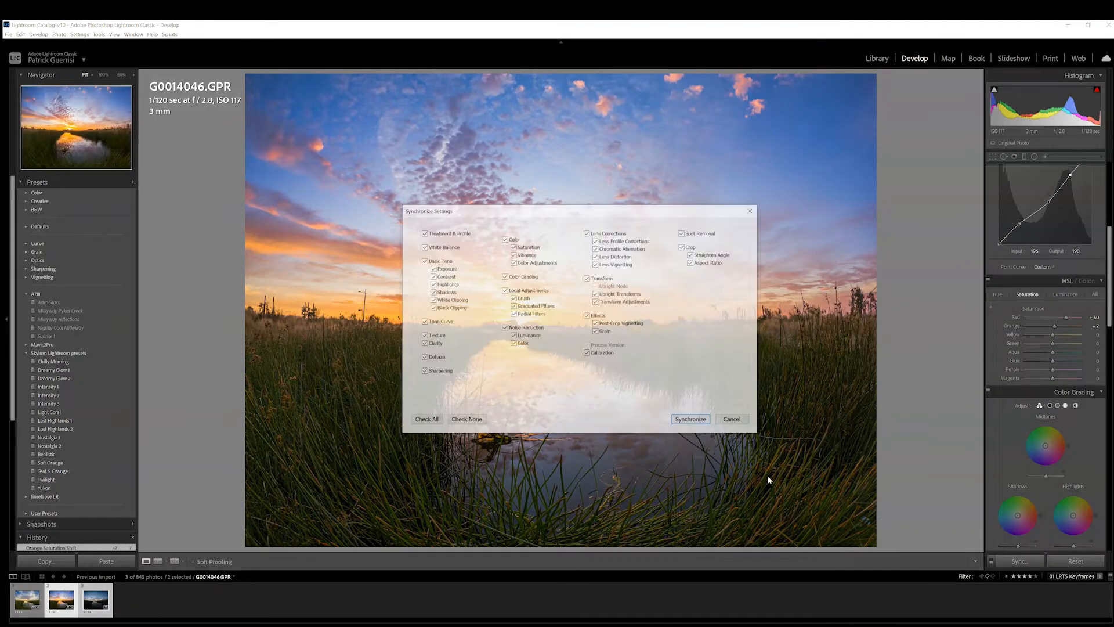
{"action": "left_click", "coordinate": [693, 422]}
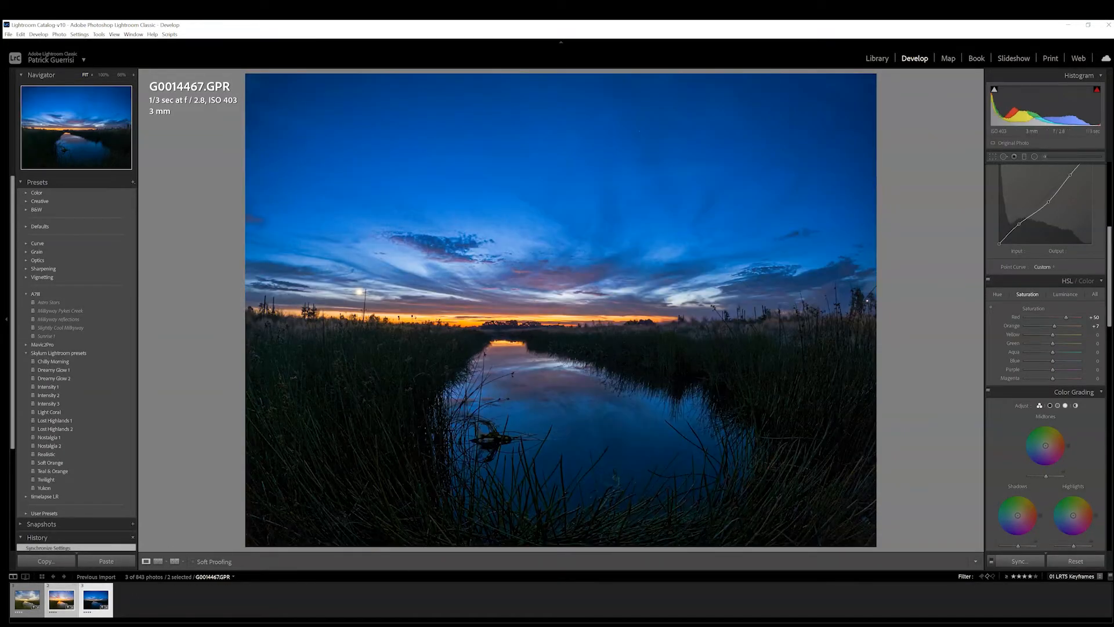
Set the third keyframe to exposure +0.77, contrast +54 and shadows +46, and reshape its tone curve by removing the shadow point
{"action": "scroll", "coordinate": [1045, 291], "scroll_direction": "up", "scroll_amount": 5}
{"action": "left_click_drag", "start_coordinate": [1068, 291], "coordinate": [1063, 291]}
{"action": "left_click_drag", "start_coordinate": [1053, 259], "coordinate": [1065, 269]}
{"action": "double_click", "coordinate": [1019, 475]}
{"action": "left_click", "coordinate": [1071, 424]}
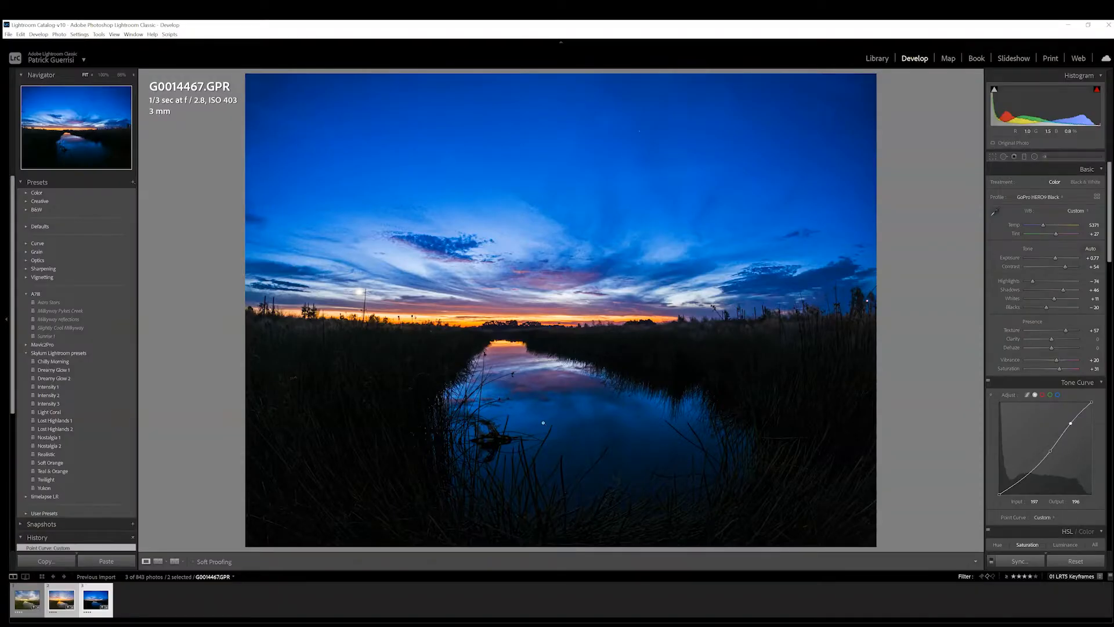
Select all three keyframes in the Library grid and save their metadata to the files
{"action": "key", "text": "g"}
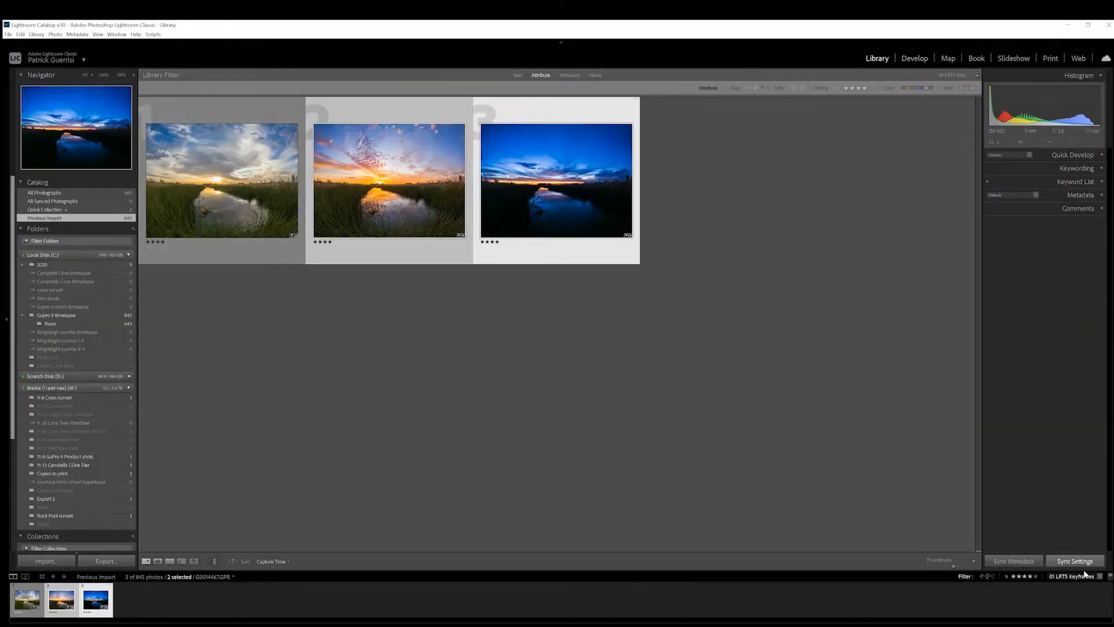
{"action": "left_click", "coordinate": [1089, 577]}
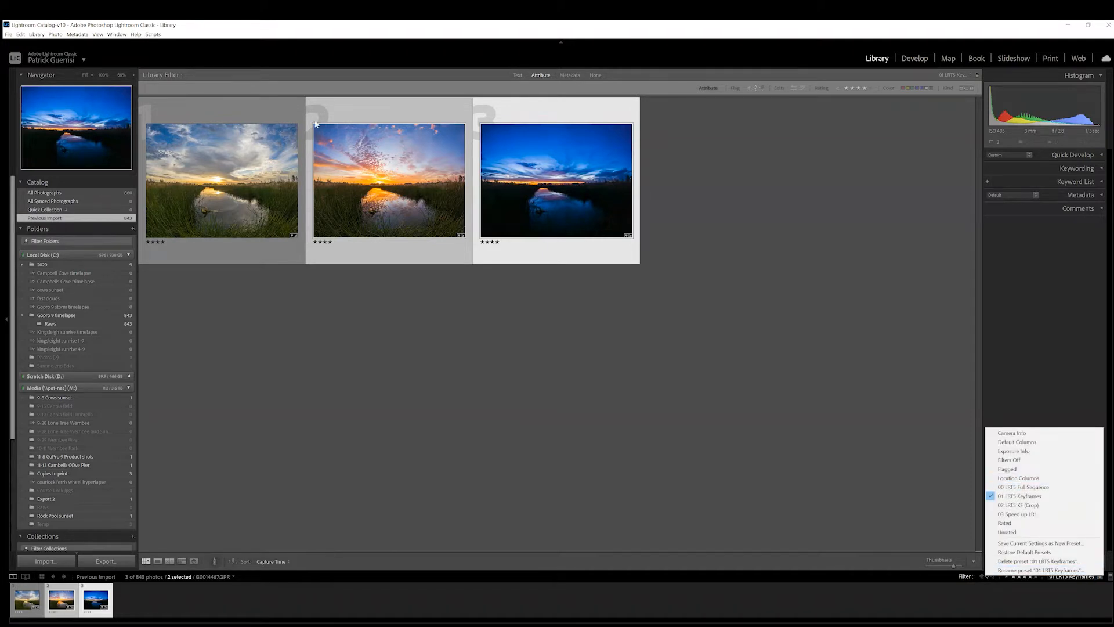
{"action": "left_click", "coordinate": [244, 107]}
{"action": "left_click", "coordinate": [566, 124], "text": "shift"}
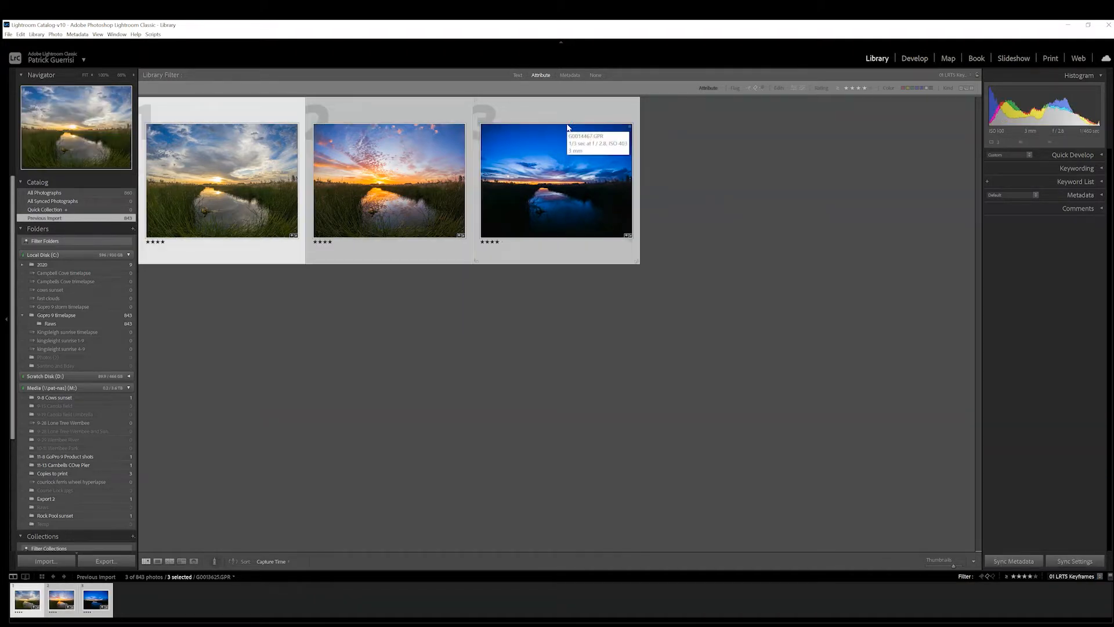
{"action": "left_click", "coordinate": [78, 34]}
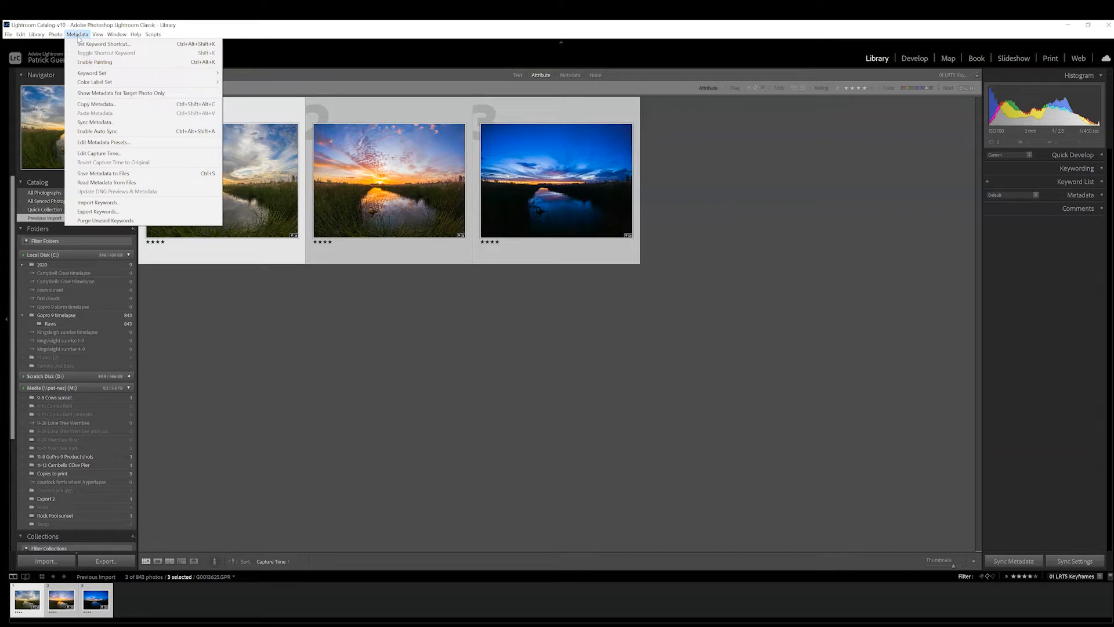
{"action": "left_click", "coordinate": [98, 174]}
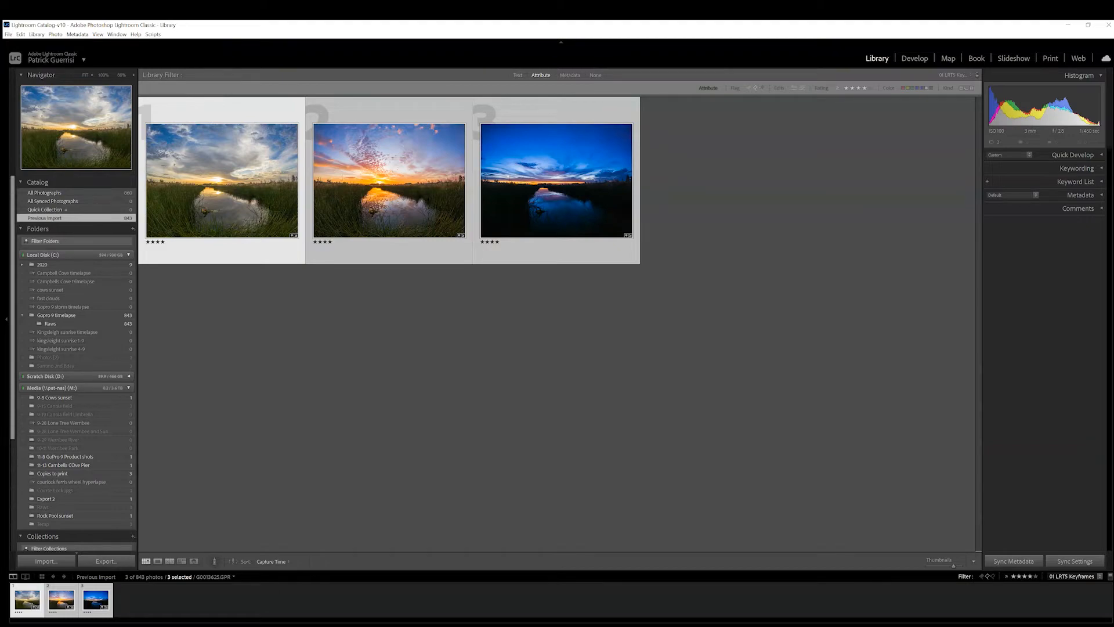
Switch to LRTimelapse, reload the edited keyframe metadata, calculate the automatic transition across the sequence and save it
{"action": "key", "text": "alt+Tab"}
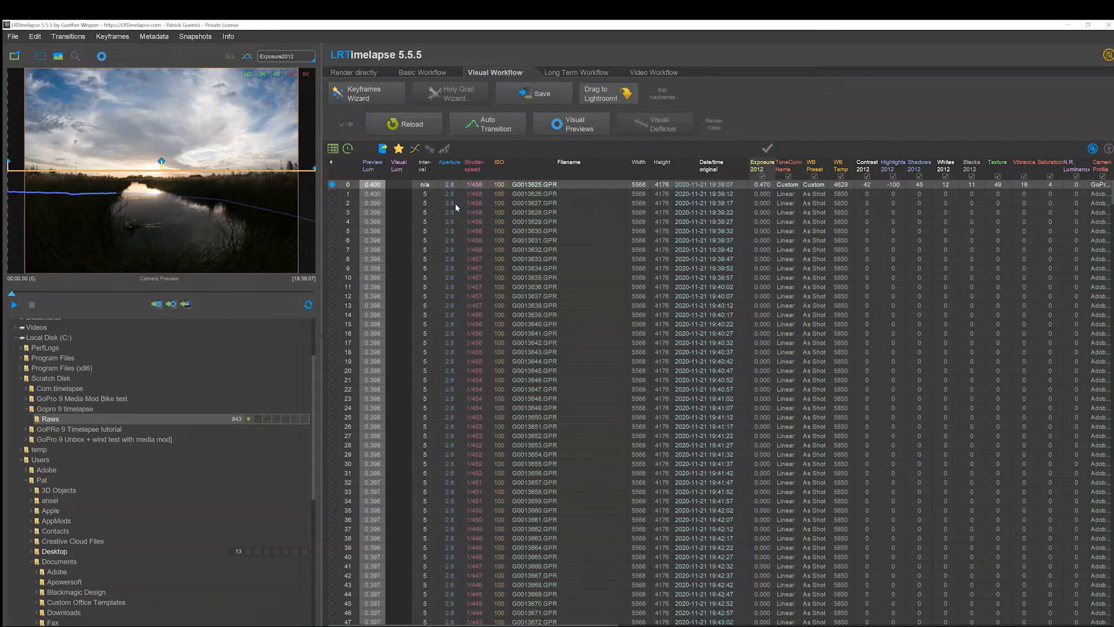
{"action": "left_click", "coordinate": [404, 131]}
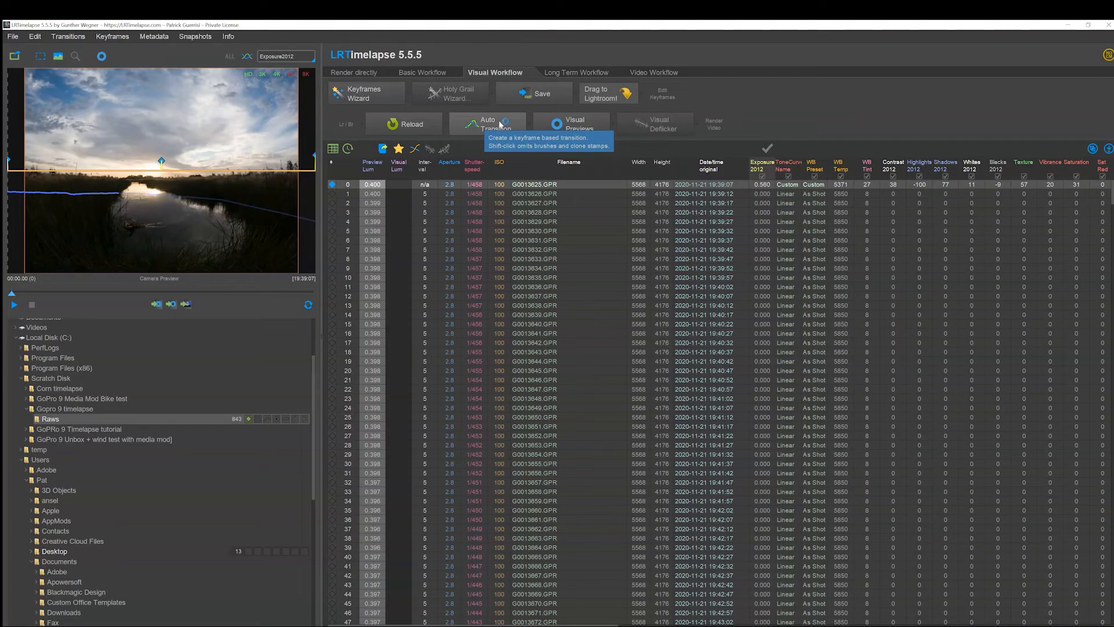
{"action": "left_click", "coordinate": [500, 125]}
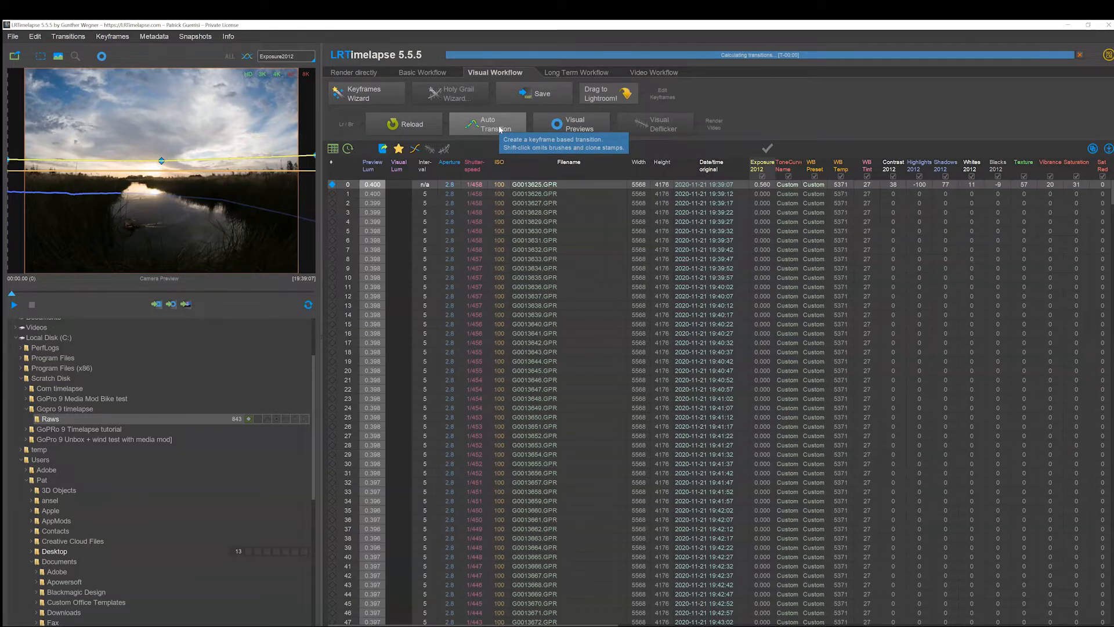
{"action": "left_click", "coordinate": [544, 98]}
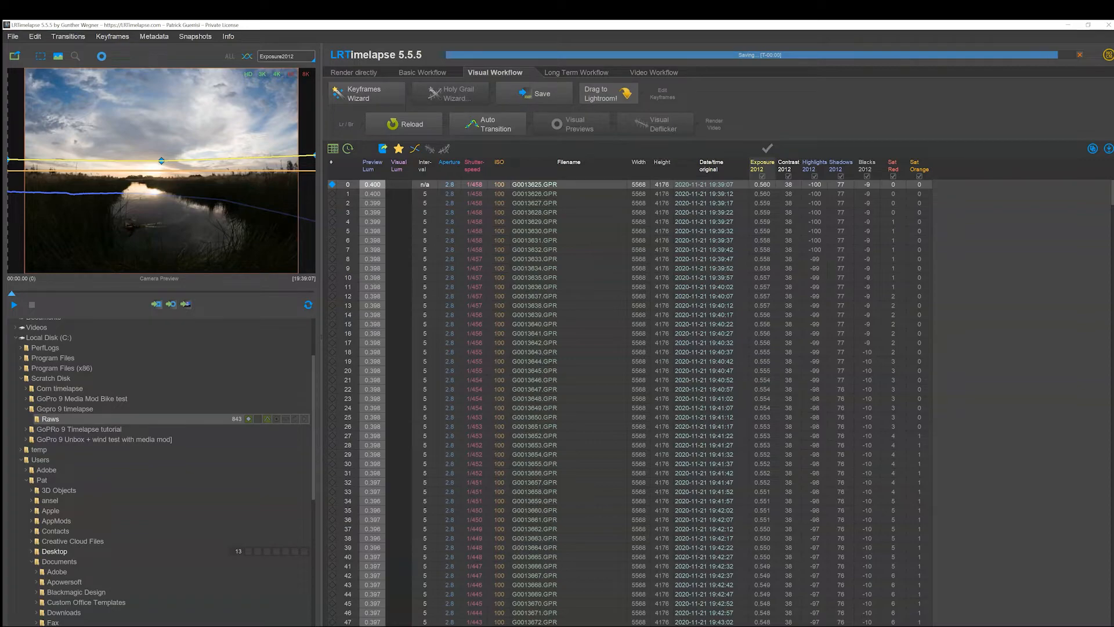
Switch to Lightroom Classic and turn off the keyframe filter so the whole timelapse sequence is shown
{"action": "mouse_move", "coordinate": [402, 625]}
{"action": "left_click", "coordinate": [401, 598]}
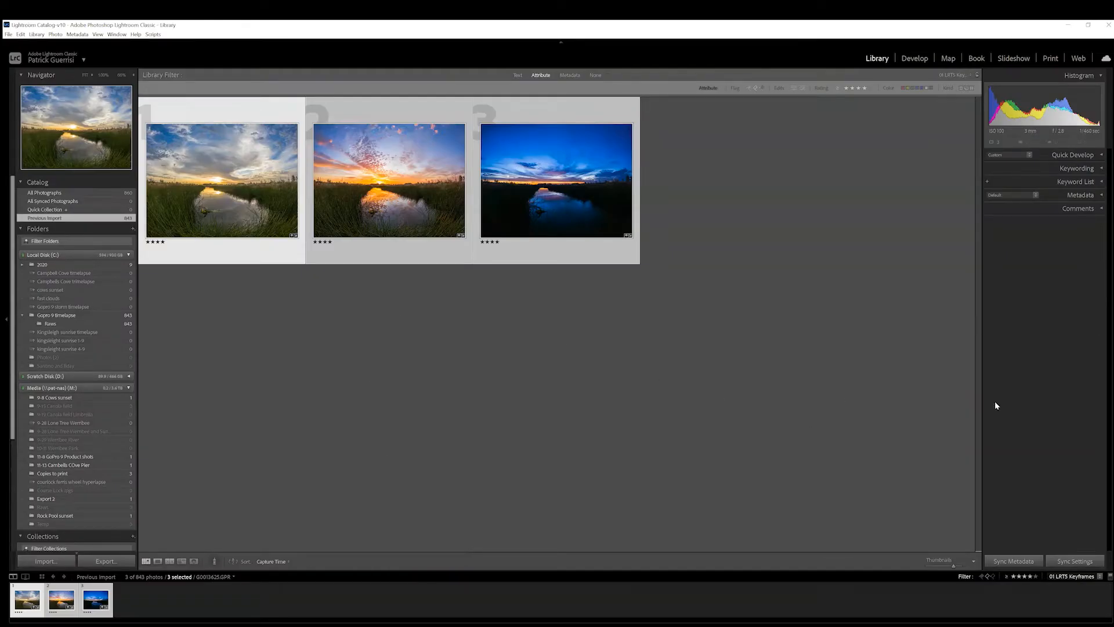
{"action": "left_click", "coordinate": [1088, 576]}
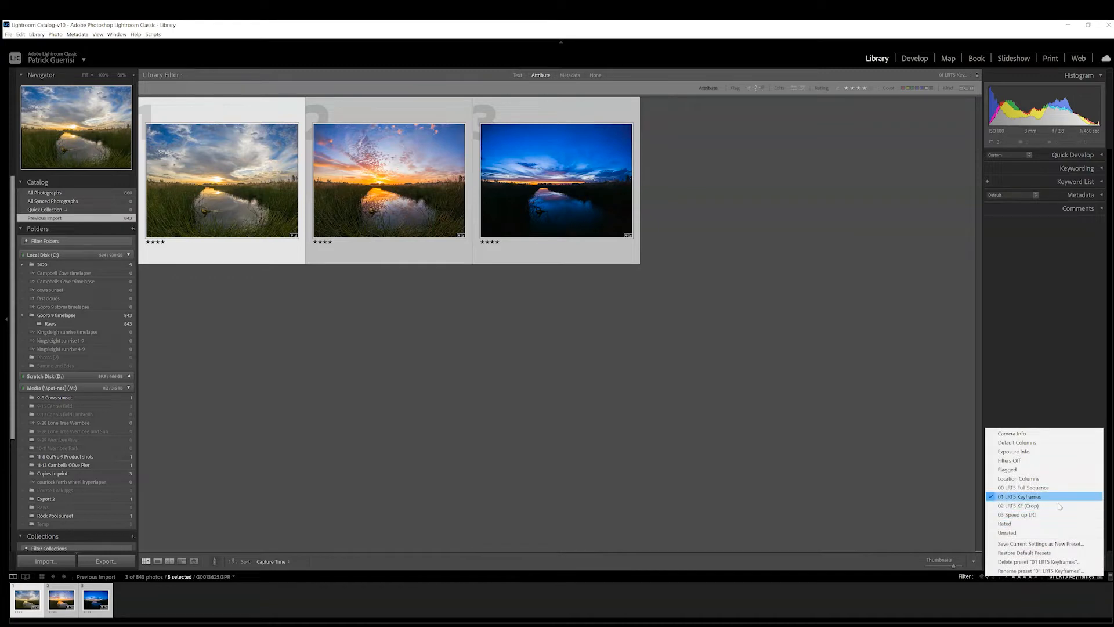
{"action": "left_click", "coordinate": [1024, 462]}
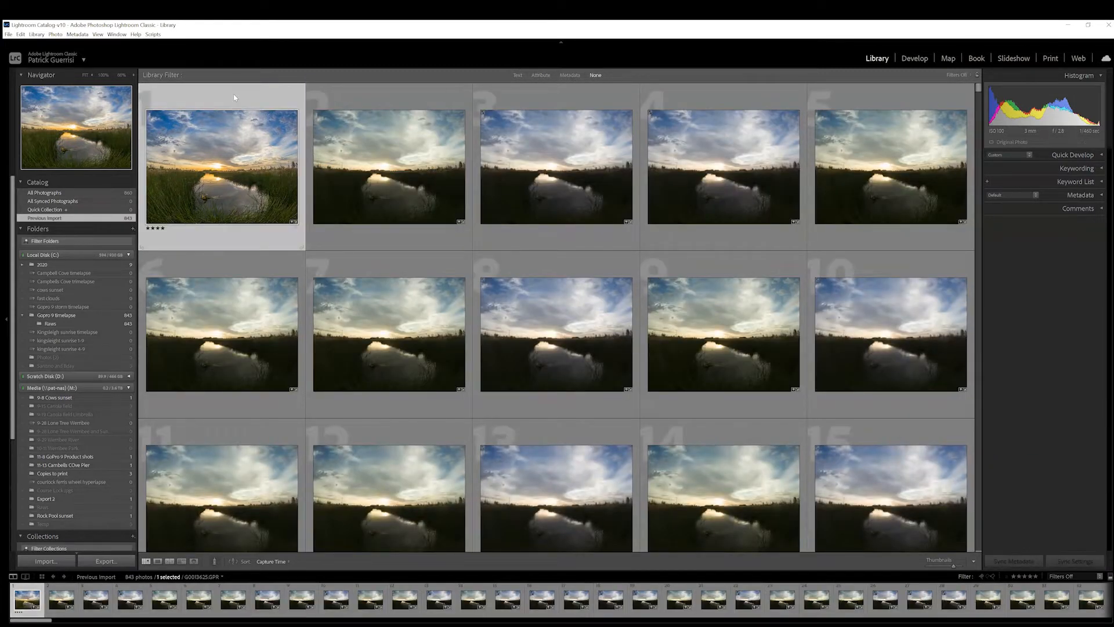
Select all photos in the sequence and read their metadata from the files
{"action": "key", "text": "ctrl+a"}
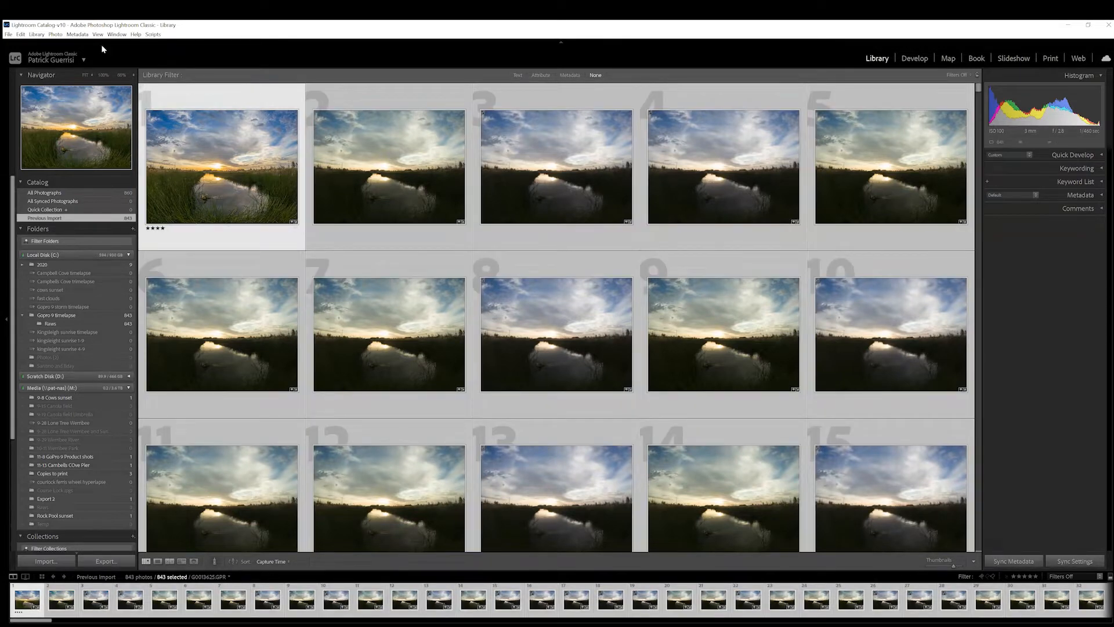
{"action": "left_click", "coordinate": [56, 35]}
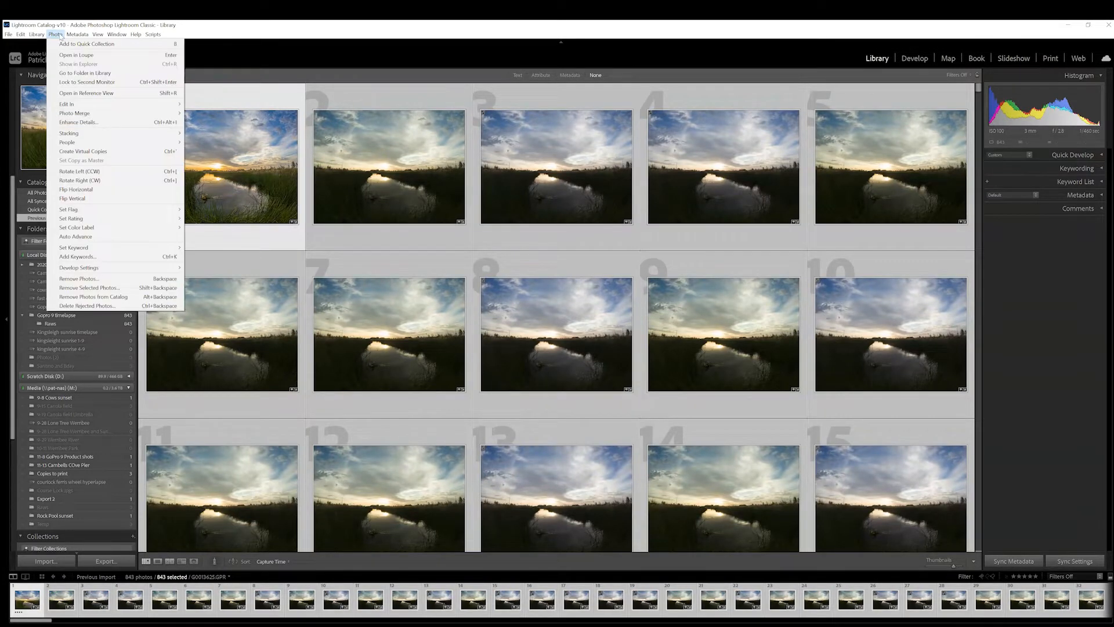
{"action": "mouse_move", "coordinate": [74, 35]}
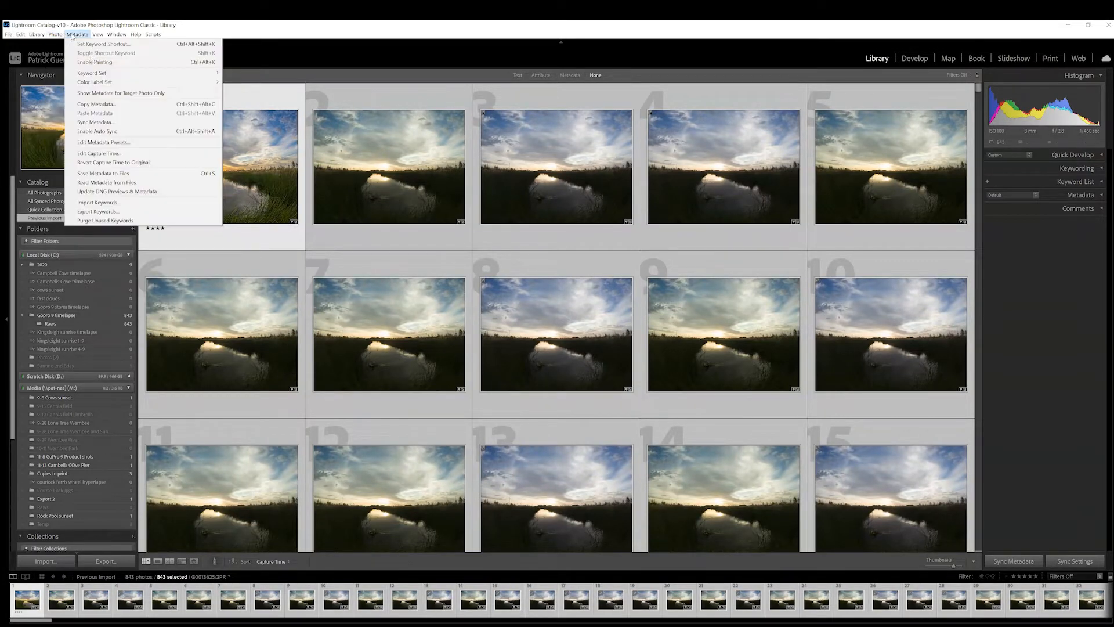
{"action": "left_click", "coordinate": [106, 183]}
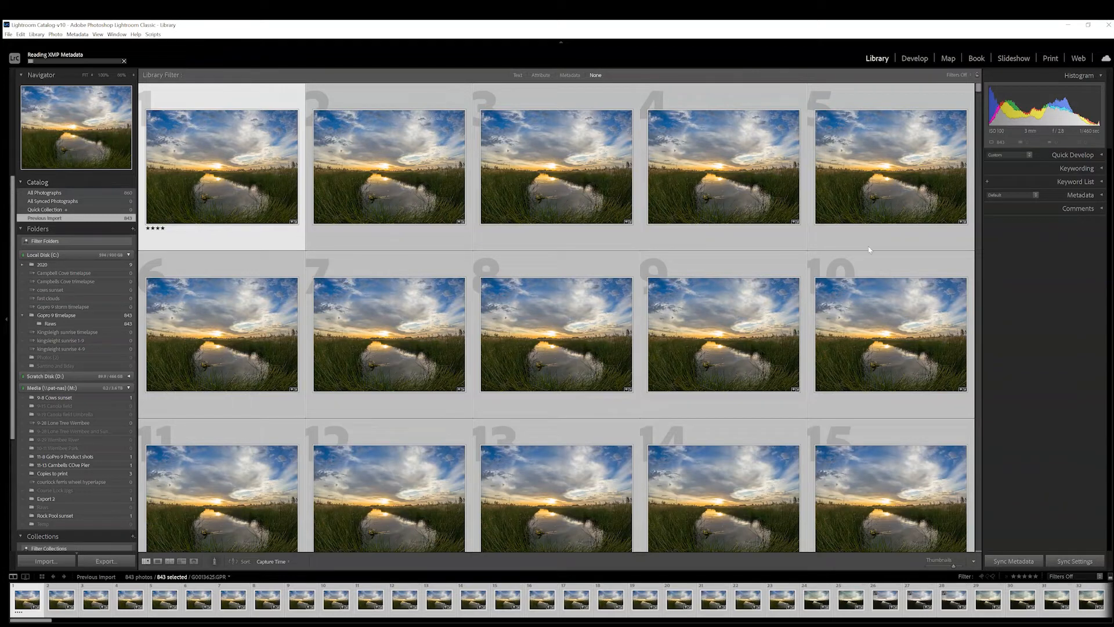
{"action": "scroll", "coordinate": [862, 336], "scroll_direction": "down", "scroll_amount": 10}
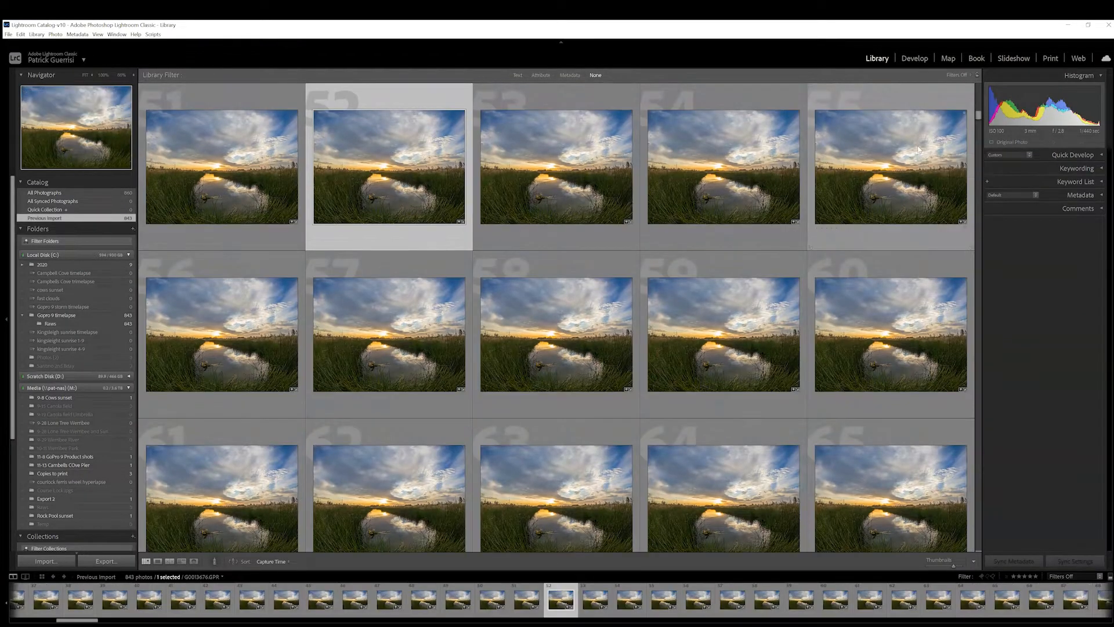
Select all photos in the Library grid and set up an export to hard drive with the HQ Photo preset
{"action": "key", "text": "ctrl+a"}
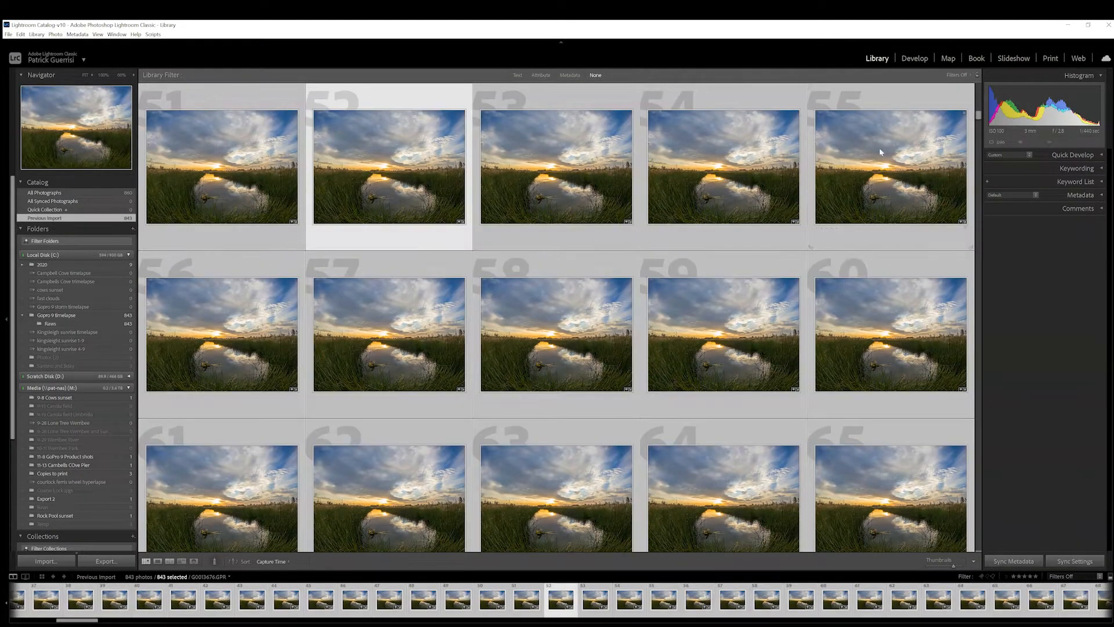
{"action": "right_click", "coordinate": [581, 245]}
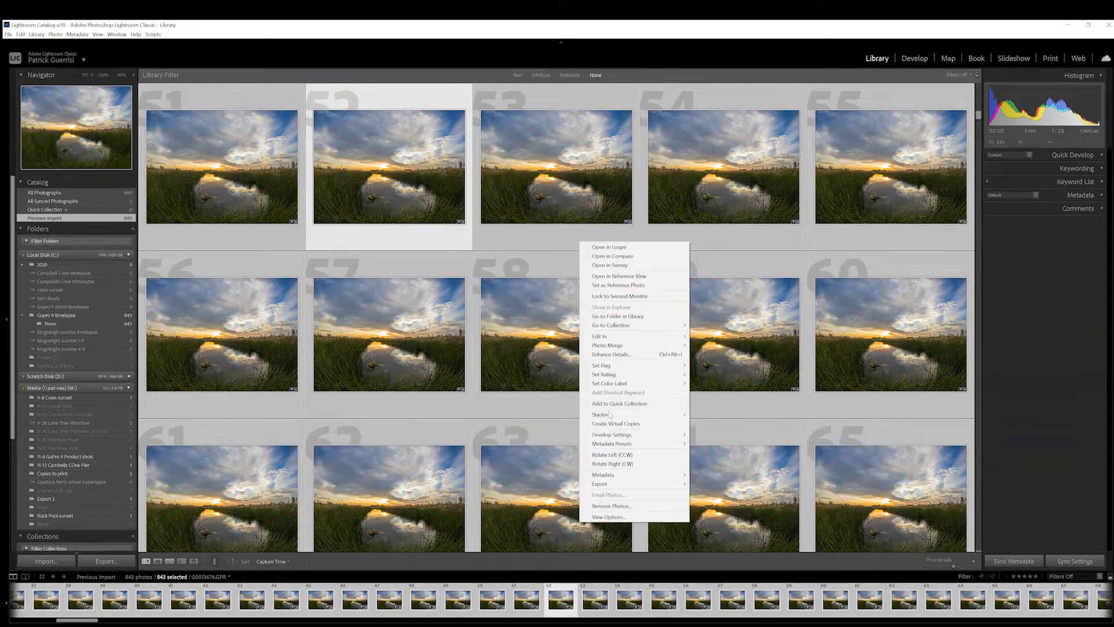
{"action": "left_click", "coordinate": [389, 92]}
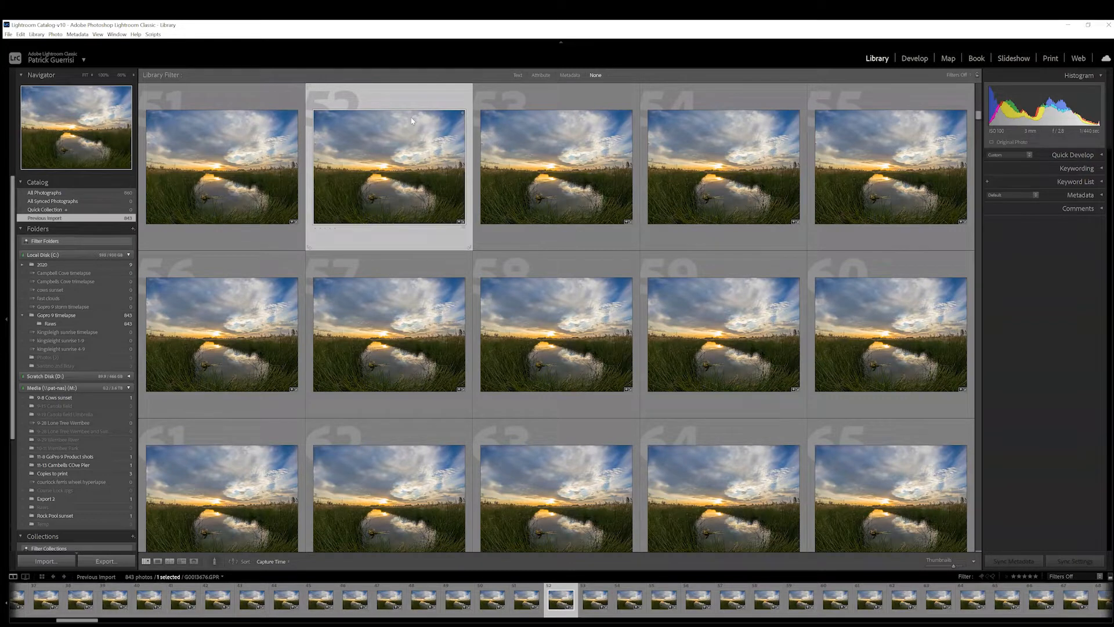
{"action": "right_click", "coordinate": [443, 211]}
{"action": "mouse_move", "coordinate": [471, 447]}
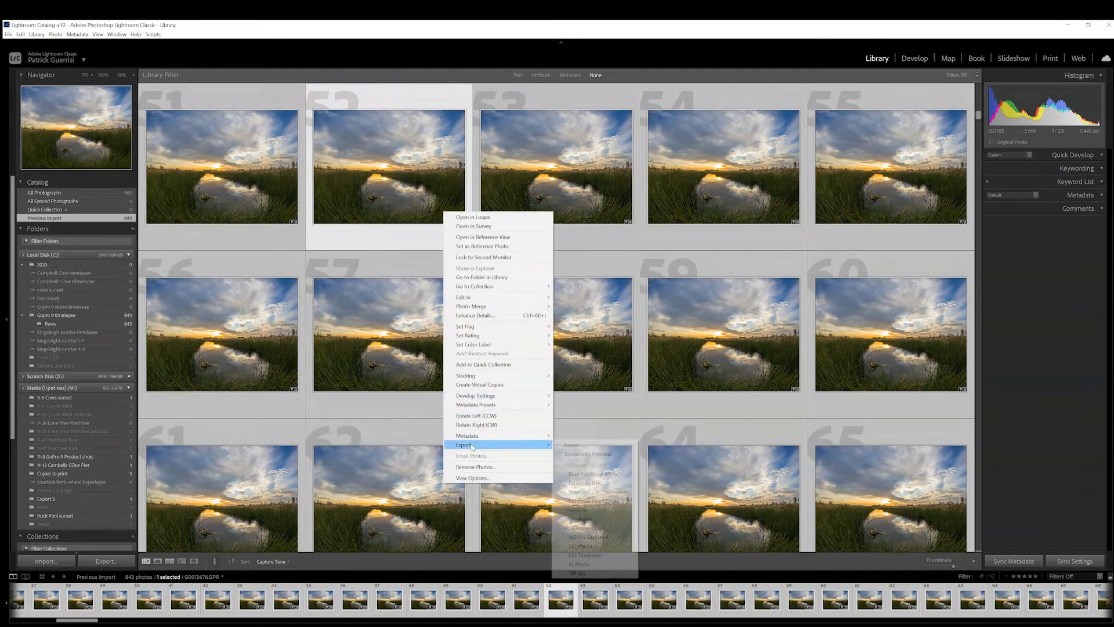
{"action": "left_click", "coordinate": [602, 447]}
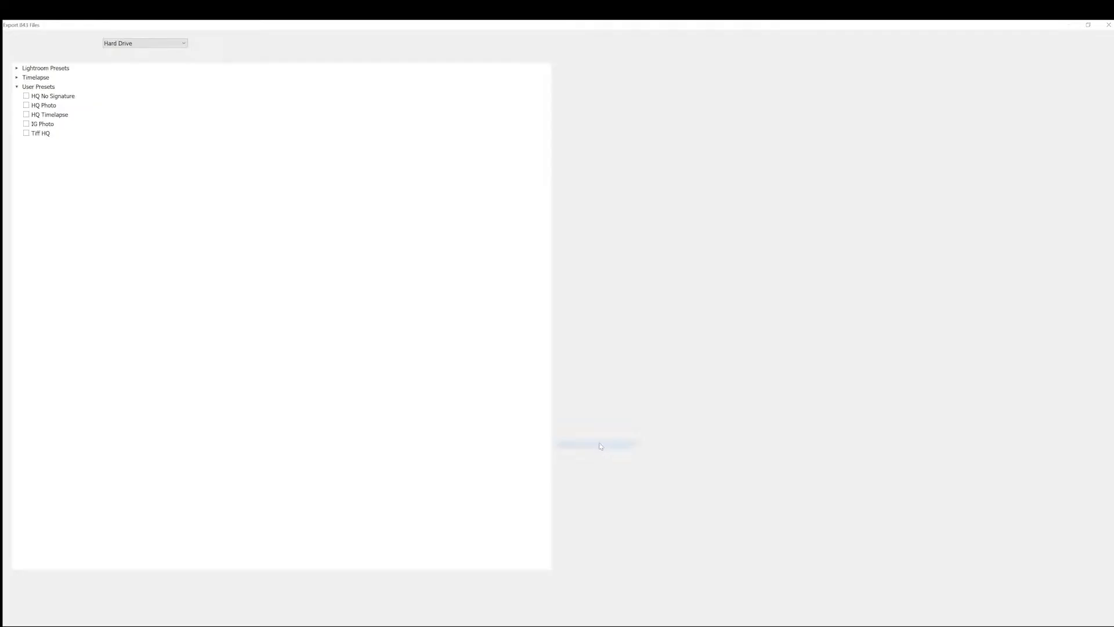
{"action": "left_click", "coordinate": [50, 107]}
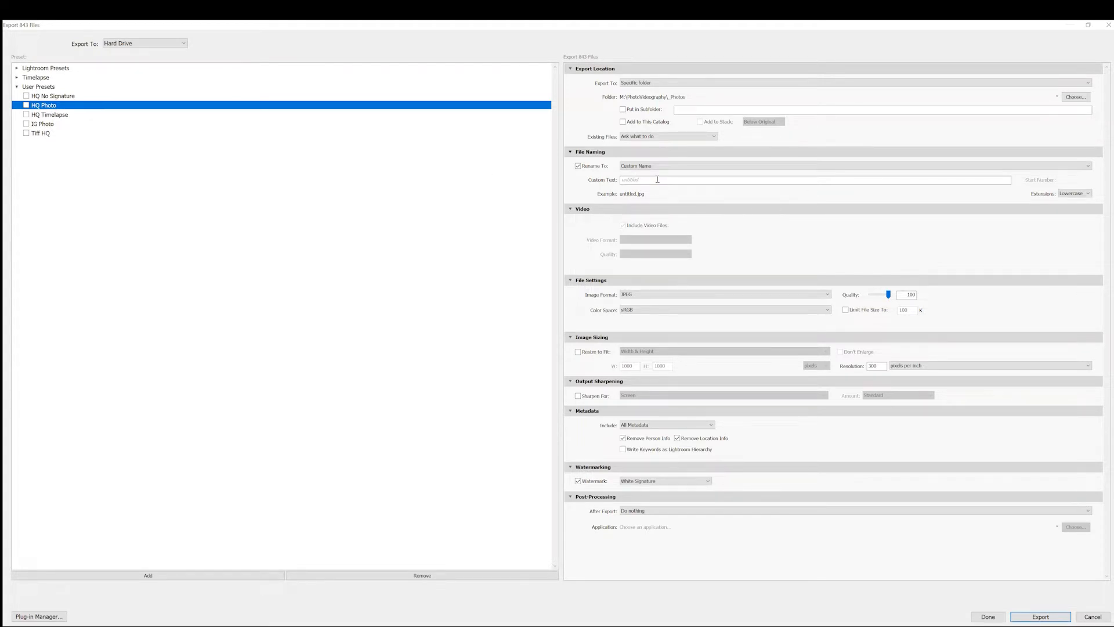
Create a folder named jpg inside Scratch Disk\Gopro 9 timelapse and choose it as the export destination
{"action": "left_click", "coordinate": [1075, 98]}
{"action": "left_click", "coordinate": [42, 181]}
{"action": "double_click", "coordinate": [248, 104]}
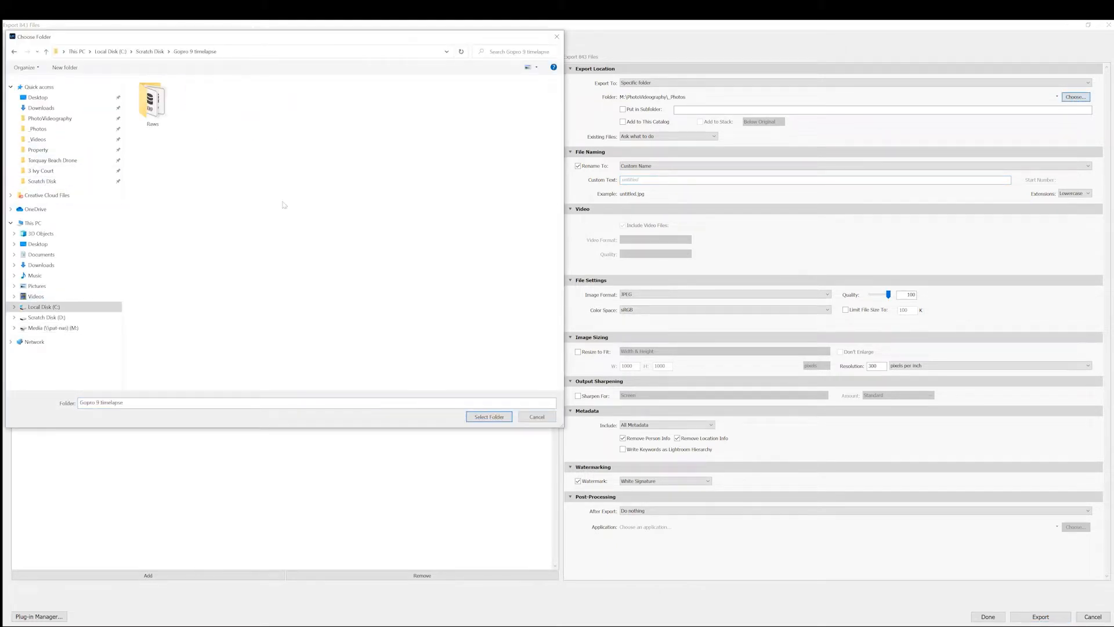
{"action": "right_click", "coordinate": [194, 176]}
{"action": "mouse_move", "coordinate": [256, 265]}
{"action": "left_click", "coordinate": [325, 267]}
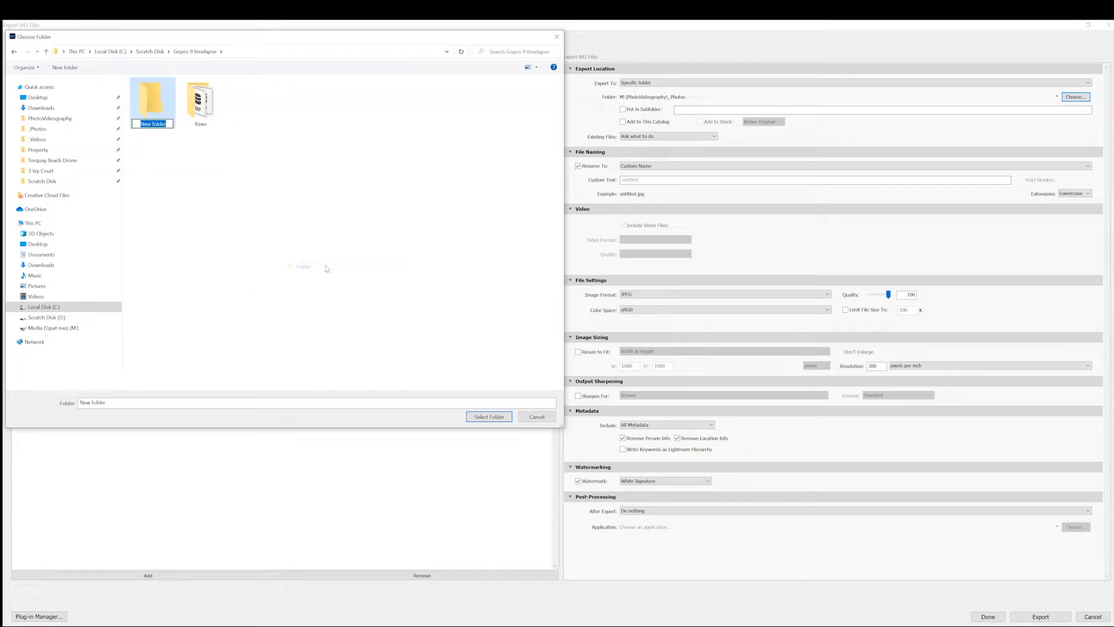
{"action": "type", "text": "jpg"}
{"action": "key", "text": "Return"}
{"action": "left_click", "coordinate": [487, 419]}
Set the export file naming to Custom Name - Sequence with the custom text "GoPro 9 Sunset timelapse"
{"action": "left_click", "coordinate": [647, 181]}
{"action": "left_click", "coordinate": [673, 168]}
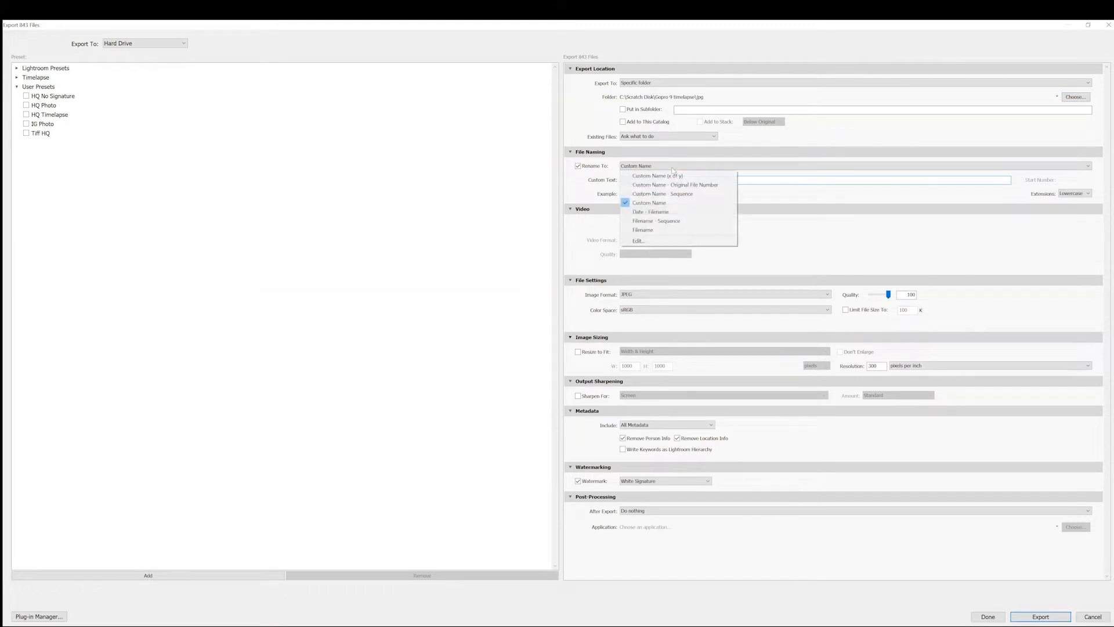
{"action": "left_click", "coordinate": [653, 202]}
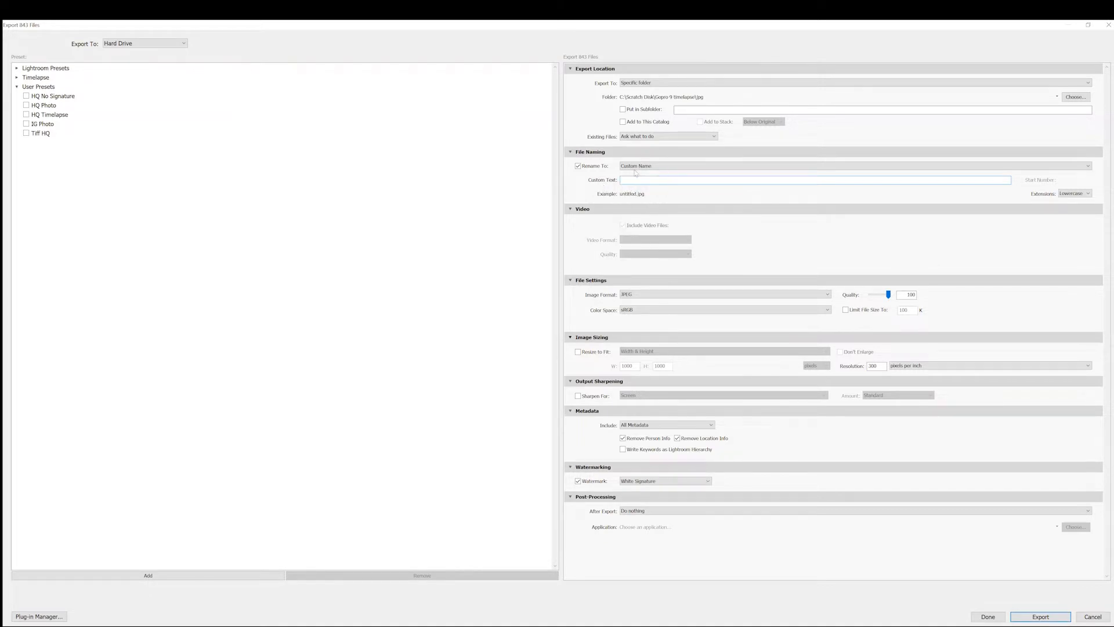
{"action": "left_click", "coordinate": [685, 168]}
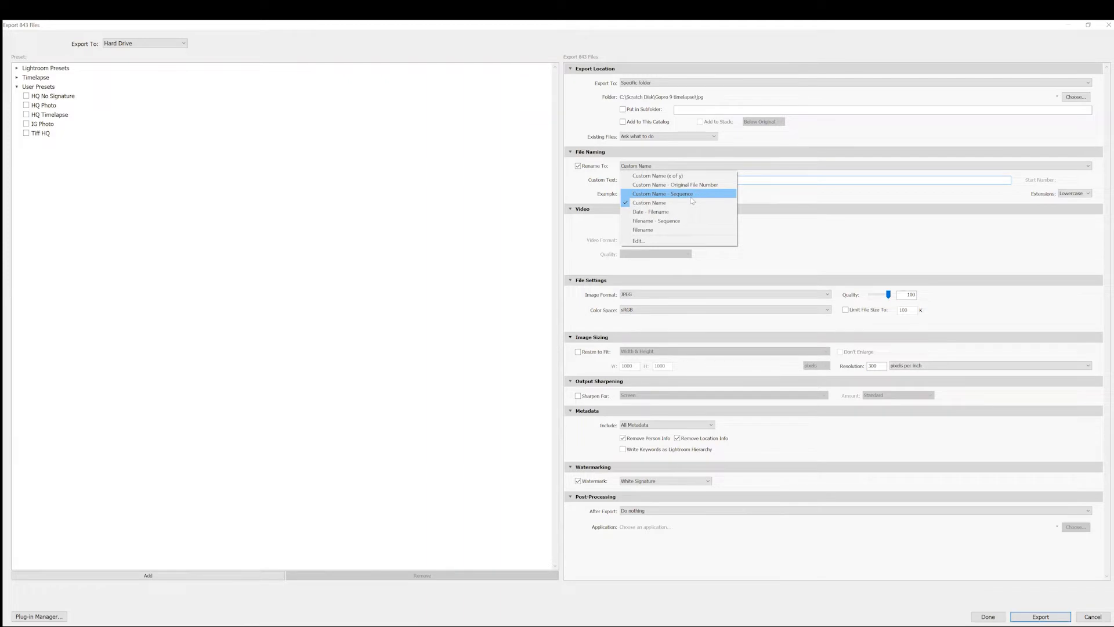
{"action": "left_click", "coordinate": [691, 194]}
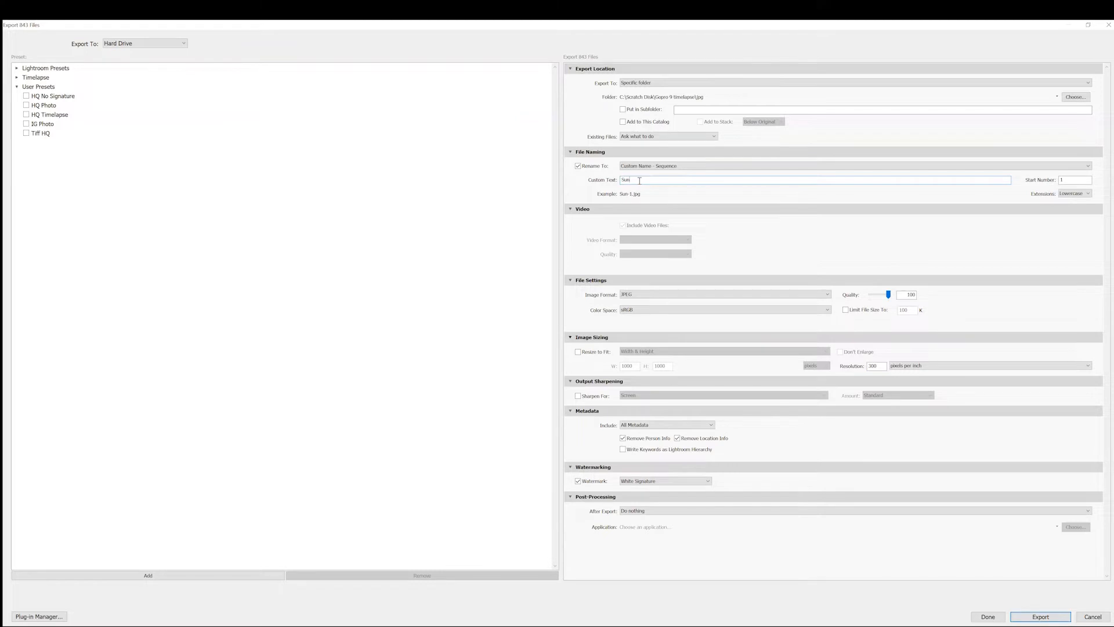
{"action": "key", "text": "BackSpace"}
{"action": "key", "text": "BackSpace"}
{"action": "key", "text": "BackSpace"}
{"action": "key", "text": "BackSpace"}
{"action": "key", "text": "BackSpace"}
{"action": "type", "text": "GoPro 9 Sunset timelap"}
Turn off the watermark and export the photos as JPEGs
{"action": "left_click", "coordinate": [599, 484]}
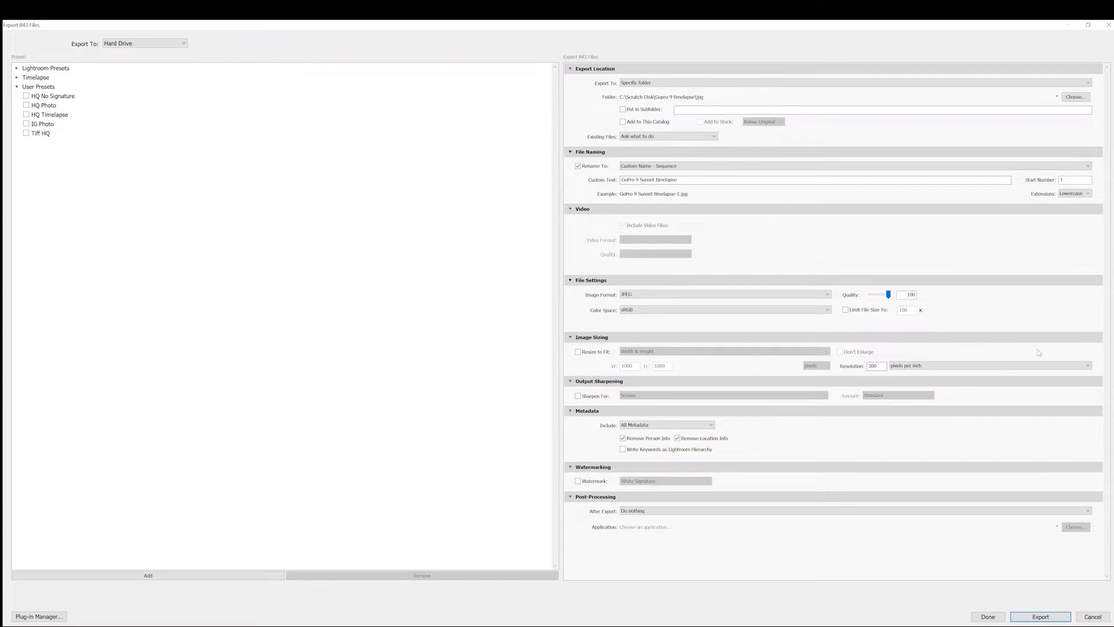
{"action": "left_click", "coordinate": [1040, 618]}
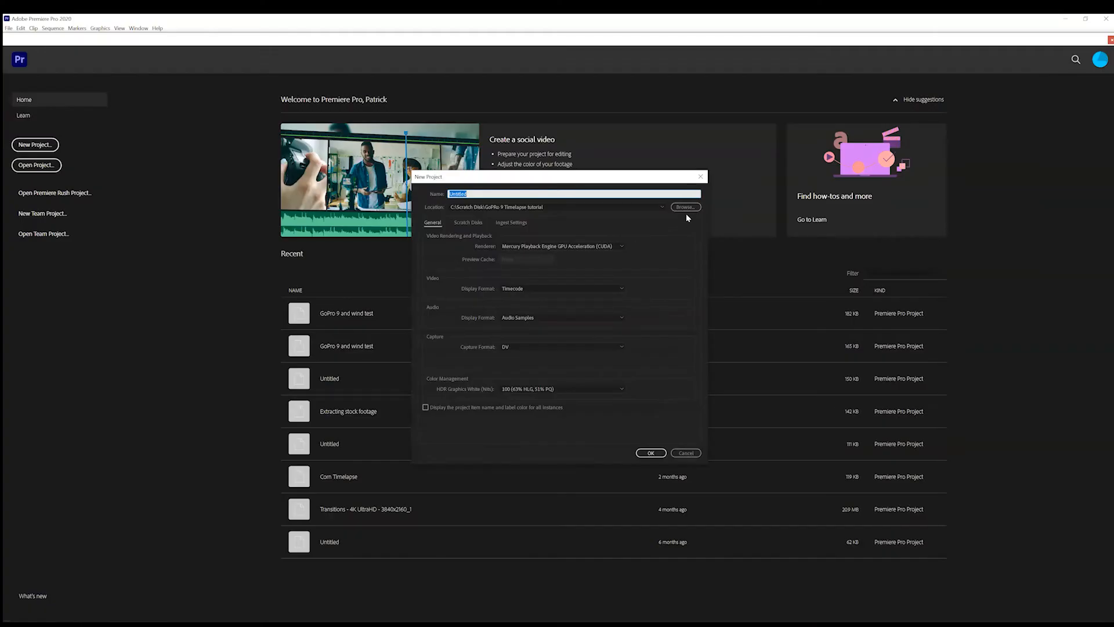
In Premiere Pro, create a new project named "GoPro 9 Awesome 5k Timelapse" in the GoPRo 9 Timelapse tutorial folder
{"action": "type", "text": "GoPro 9 Awesome 5k Timelapse"}
{"action": "left_click", "coordinate": [650, 453]}
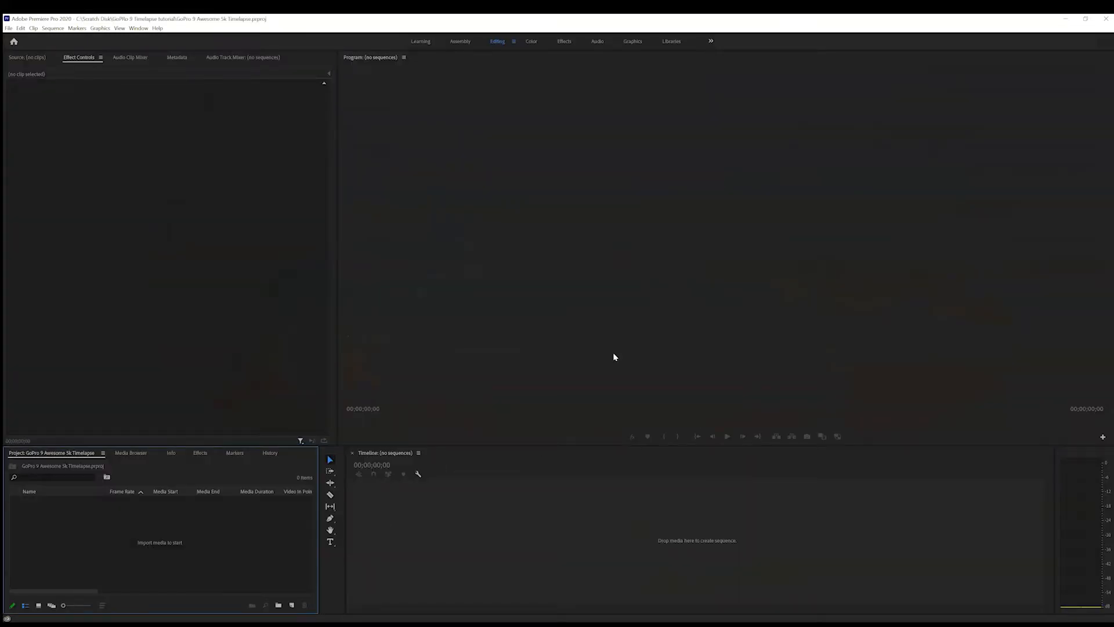
Import the exported JPEGs from Scratch Disk\Gopro 9 timelapse\jpg as an image sequence starting at GoPro 9 Sunset timelapse-1.jpg
{"action": "key", "text": "ctrl+i"}
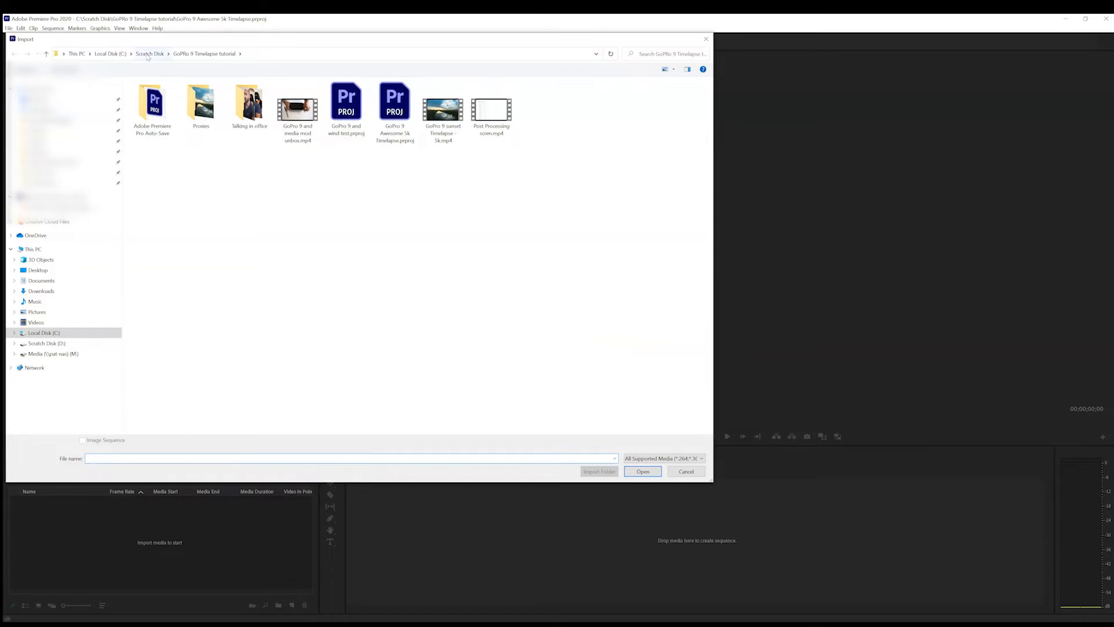
{"action": "left_click", "coordinate": [149, 53]}
{"action": "double_click", "coordinate": [237, 111]}
{"action": "double_click", "coordinate": [154, 106]}
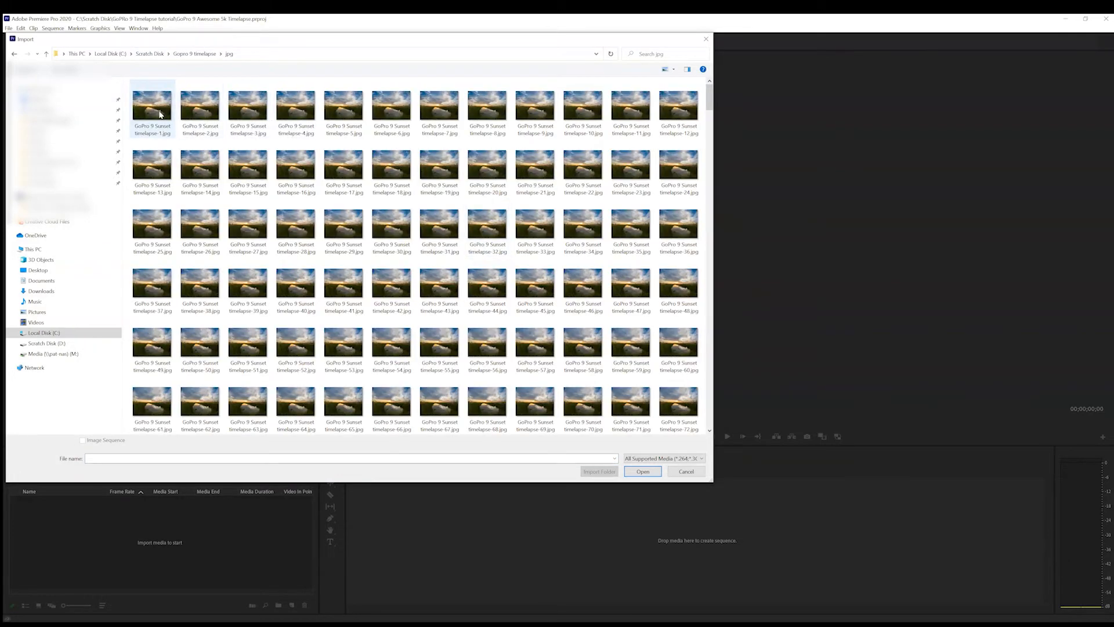
{"action": "left_click", "coordinate": [157, 114]}
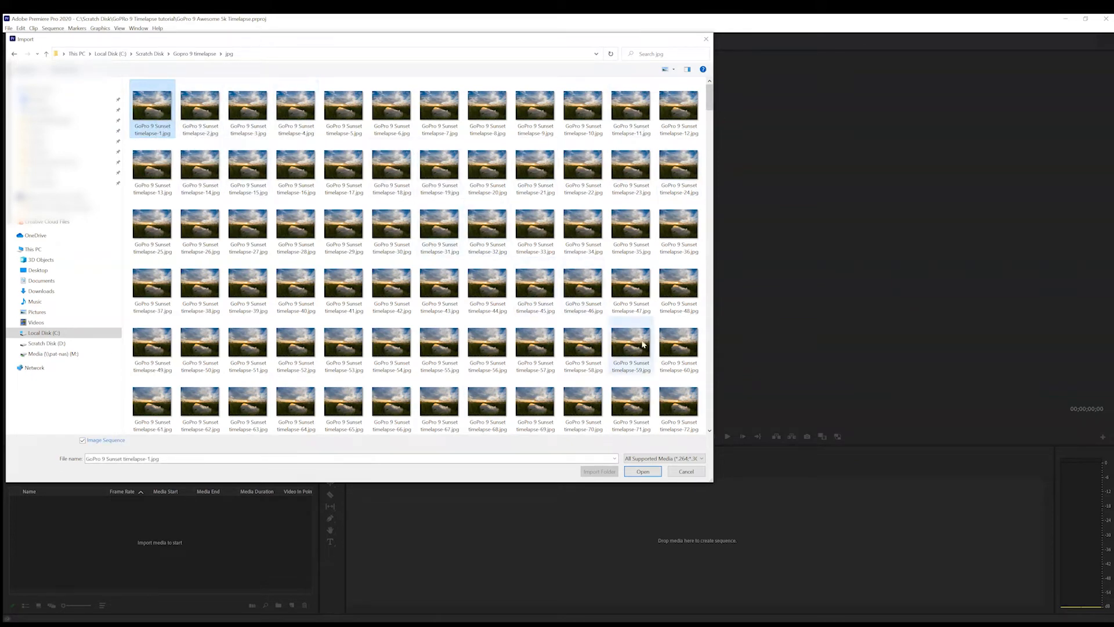
{"action": "scroll", "coordinate": [688, 376], "scroll_direction": "down", "scroll_amount": 6}
{"action": "scroll", "coordinate": [673, 357], "scroll_direction": "up", "scroll_amount": 6}
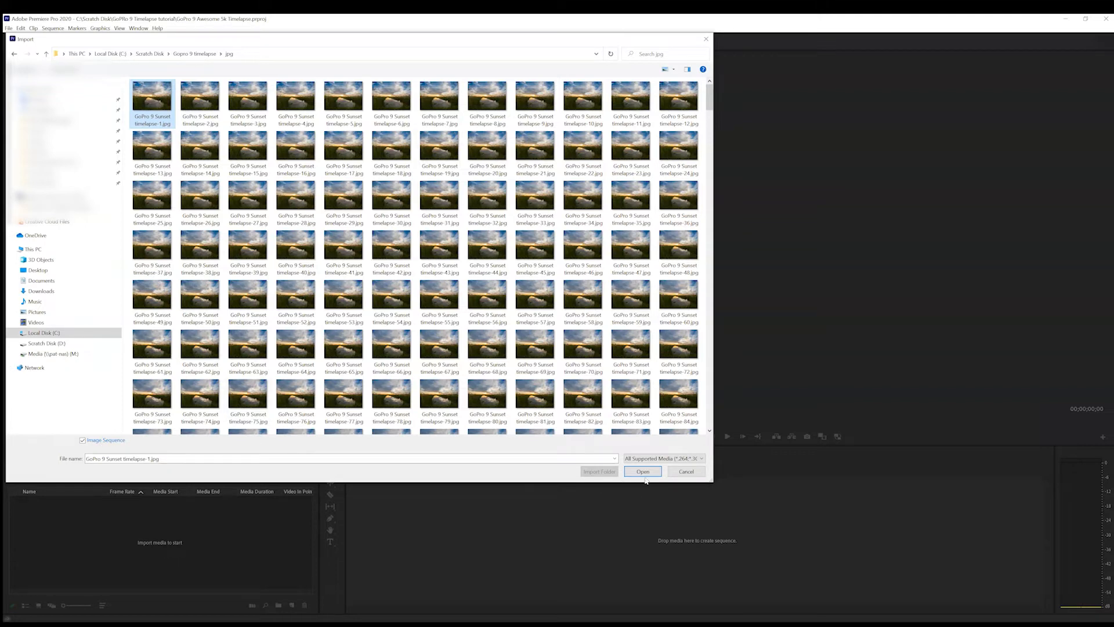
{"action": "left_click", "coordinate": [644, 473]}
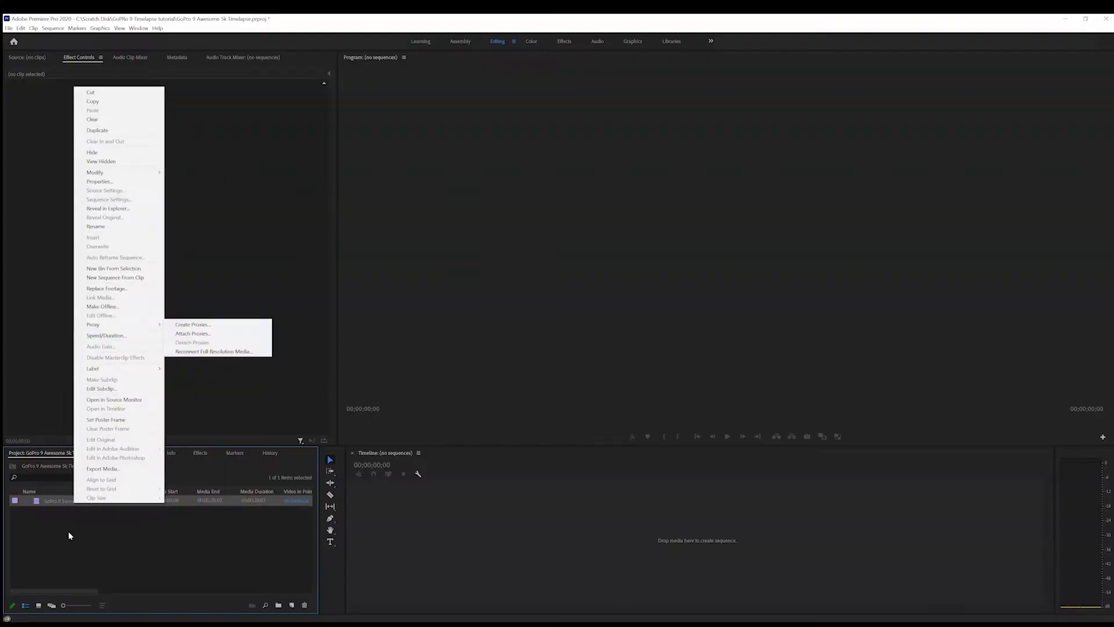
Create an H.264 Low Resolution Proxy for the imported timelapse clip, stored next to the original media in a Proxy folder
{"action": "right_click", "coordinate": [68, 531]}
{"action": "right_click", "coordinate": [61, 500]}
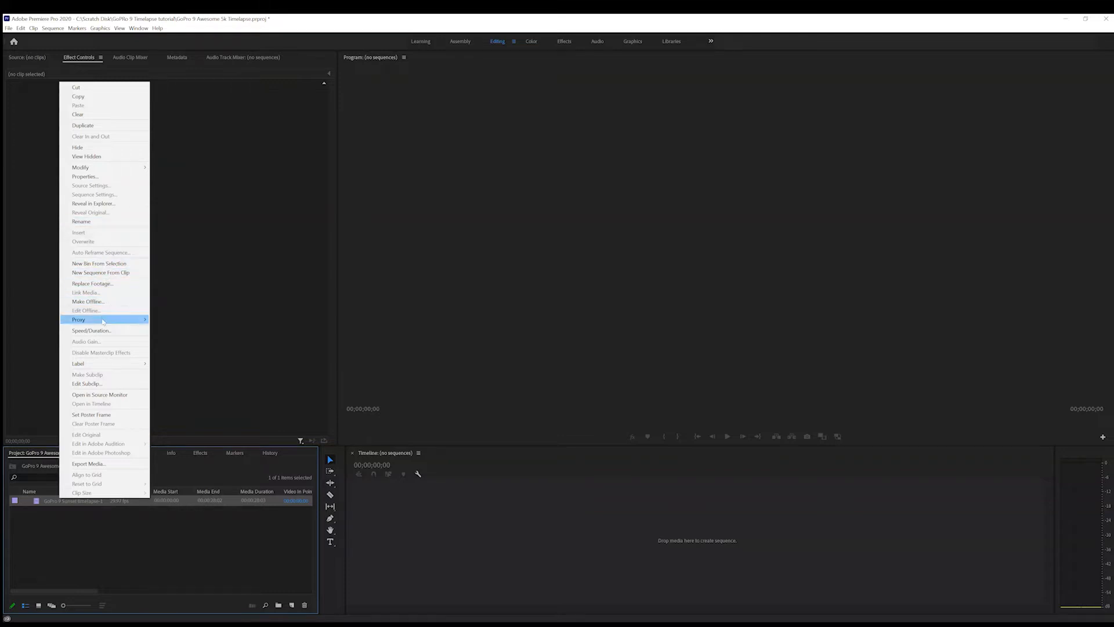
{"action": "mouse_move", "coordinate": [107, 319]}
{"action": "left_click", "coordinate": [186, 320]}
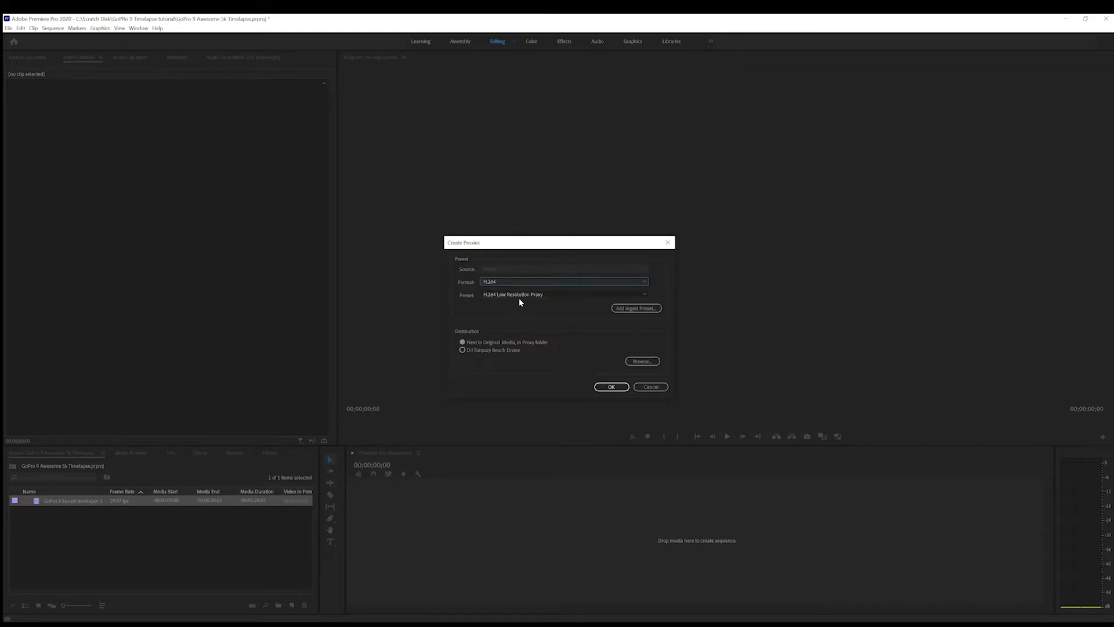
{"action": "left_click", "coordinate": [609, 387]}
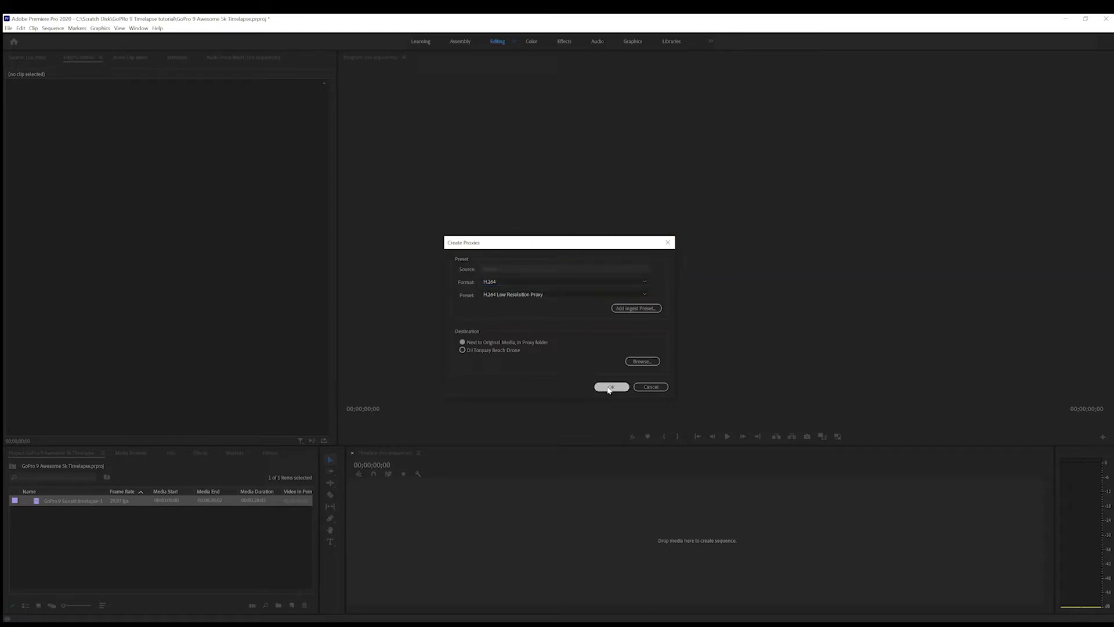
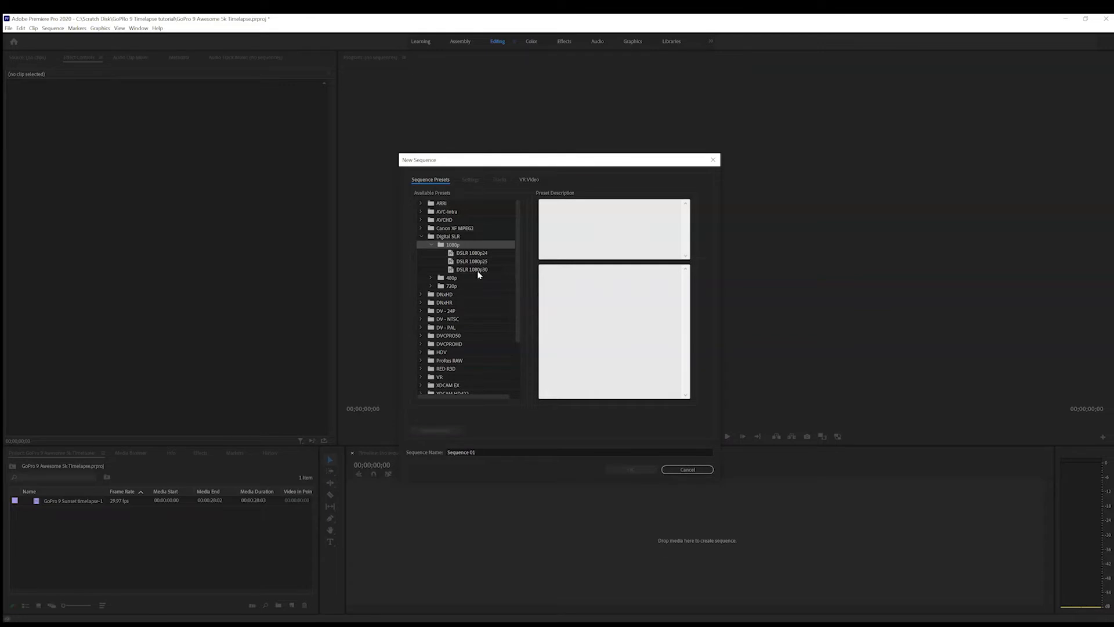
Create a new sequence from the DSLR 1080p30 preset with its frame size changed to 5120 by 2880
{"action": "left_click", "coordinate": [479, 270]}
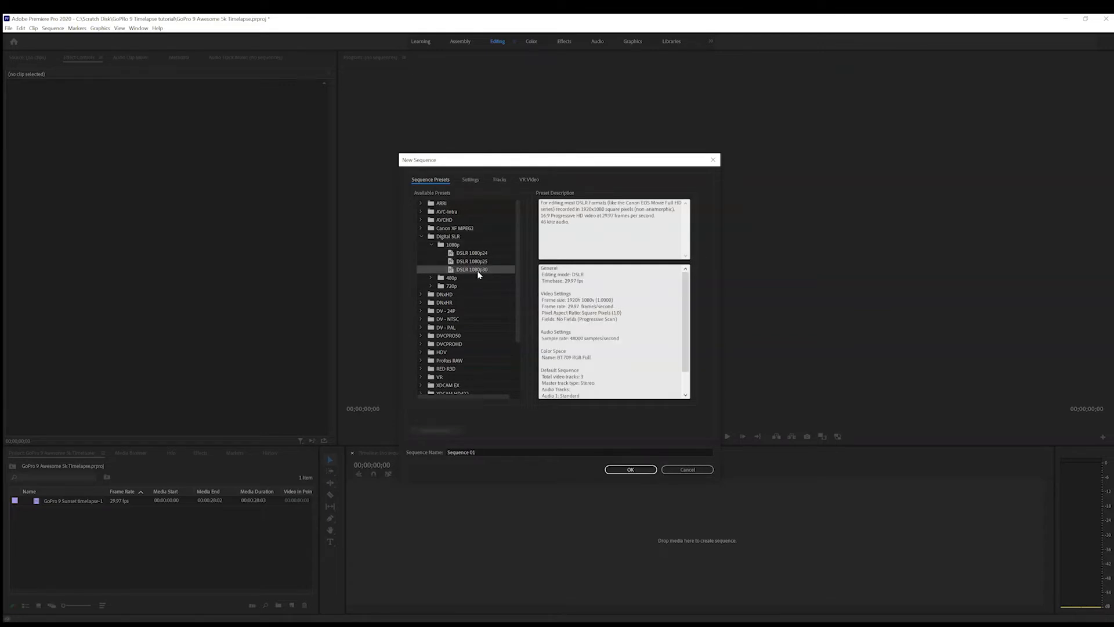
{"action": "left_click", "coordinate": [471, 179]}
{"action": "double_click", "coordinate": [496, 229]}
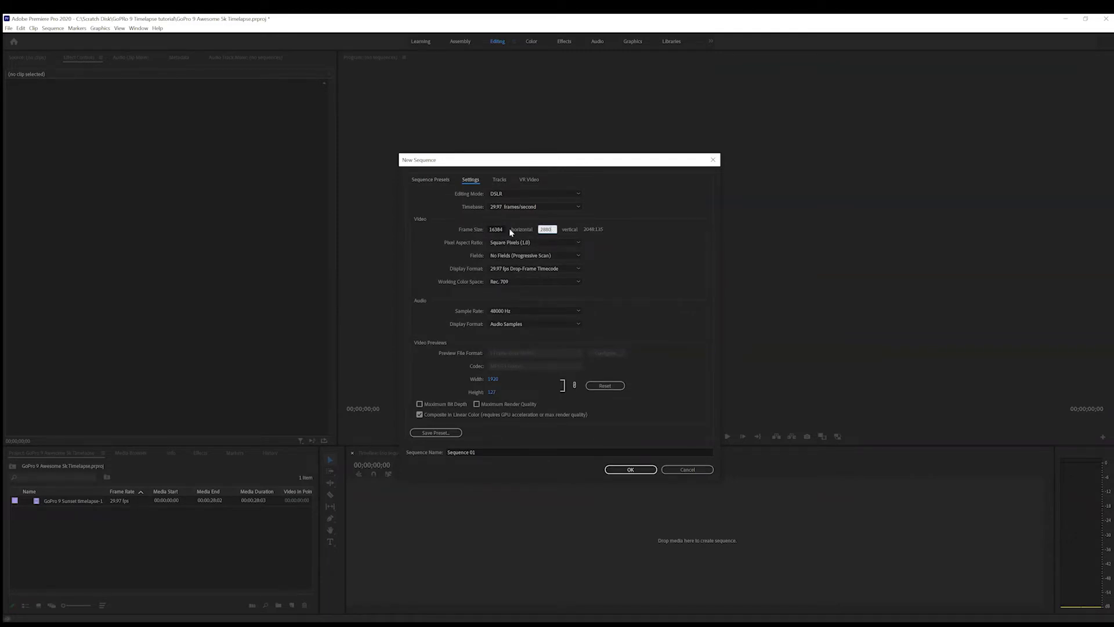
{"action": "double_click", "coordinate": [499, 229]}
{"action": "key", "text": "Tab"}
{"action": "left_click", "coordinate": [631, 469]}
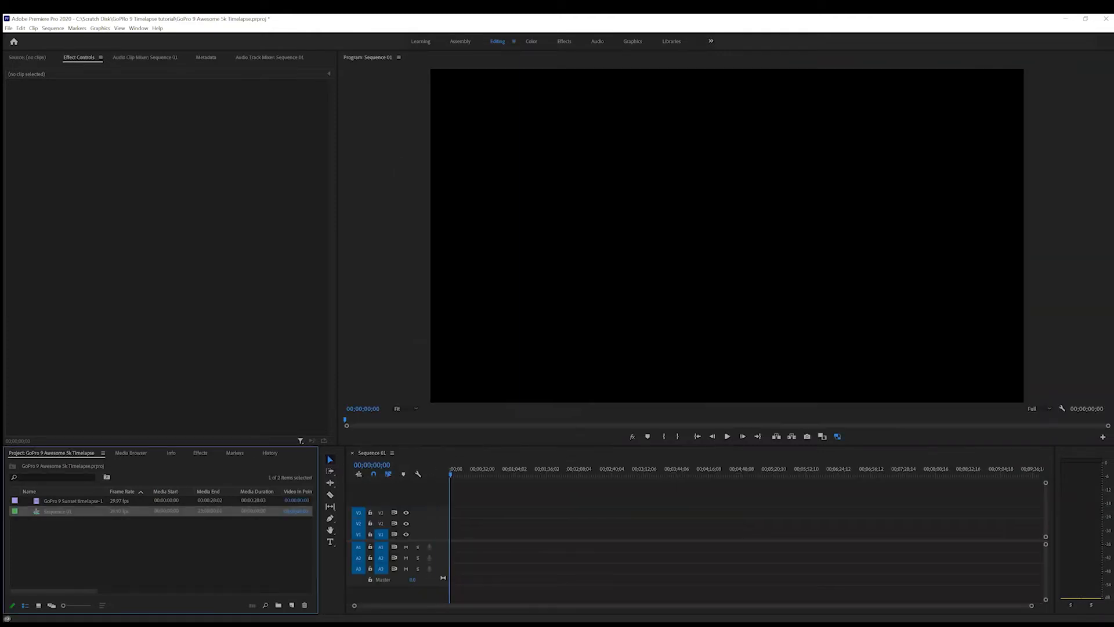
Place the GoPro 9 Sunset timelapse clip at the start of video track V1, keeping the existing sequence settings
{"action": "key", "text": "Up"}
{"action": "left_click_drag", "start_coordinate": [38, 505], "coordinate": [455, 534]}
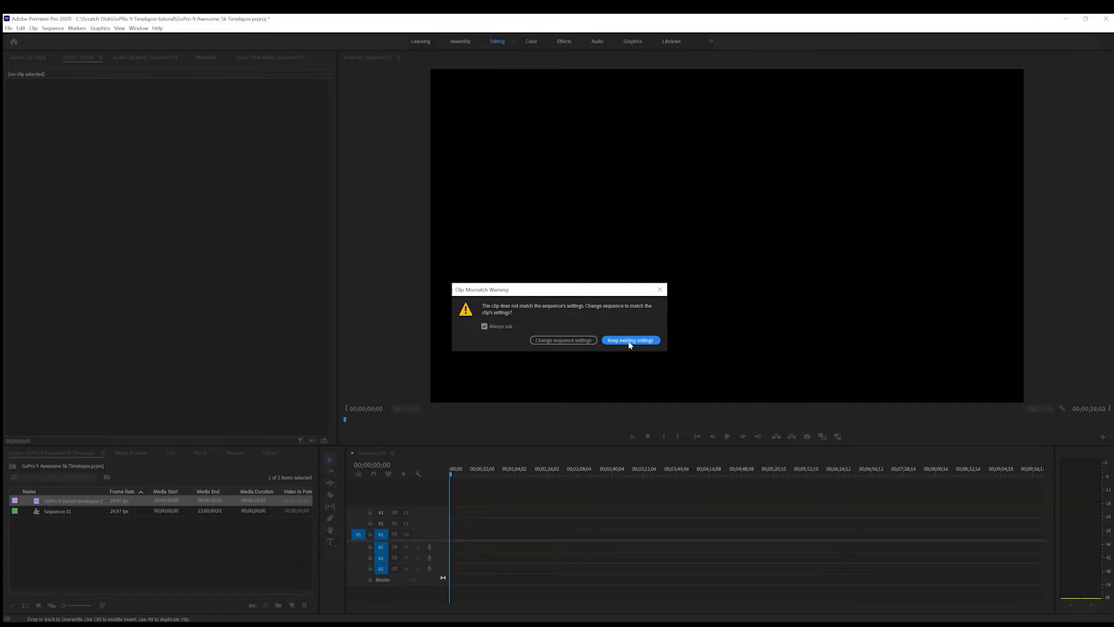
{"action": "left_click", "coordinate": [636, 343]}
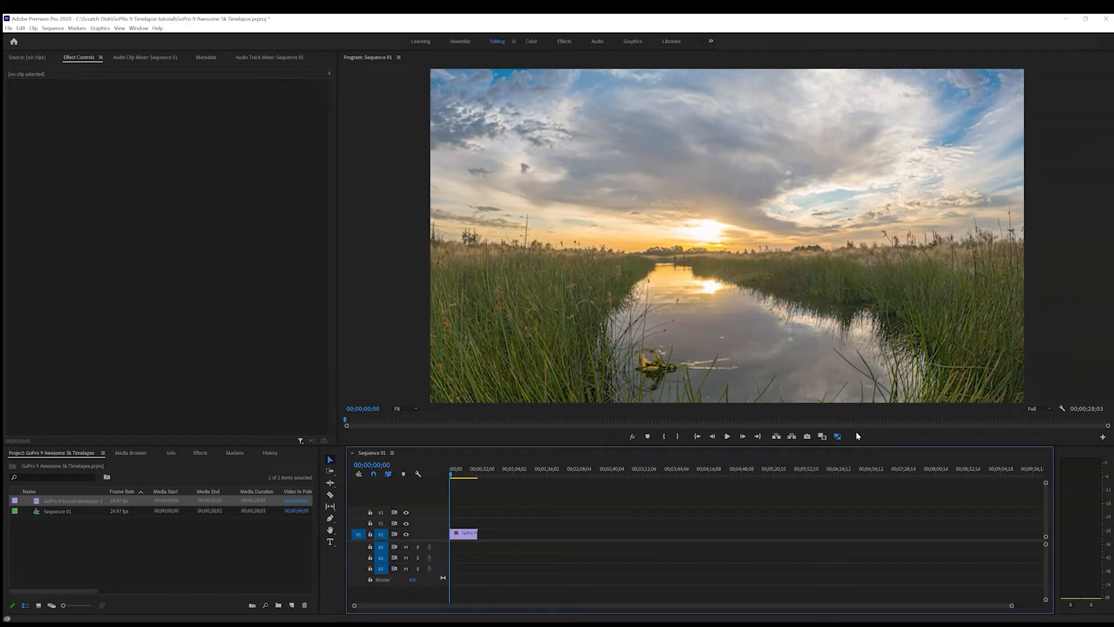
Examine the Program monitor's Button Editor for the proxy toggle and cancel out of it
{"action": "left_click", "coordinate": [838, 436]}
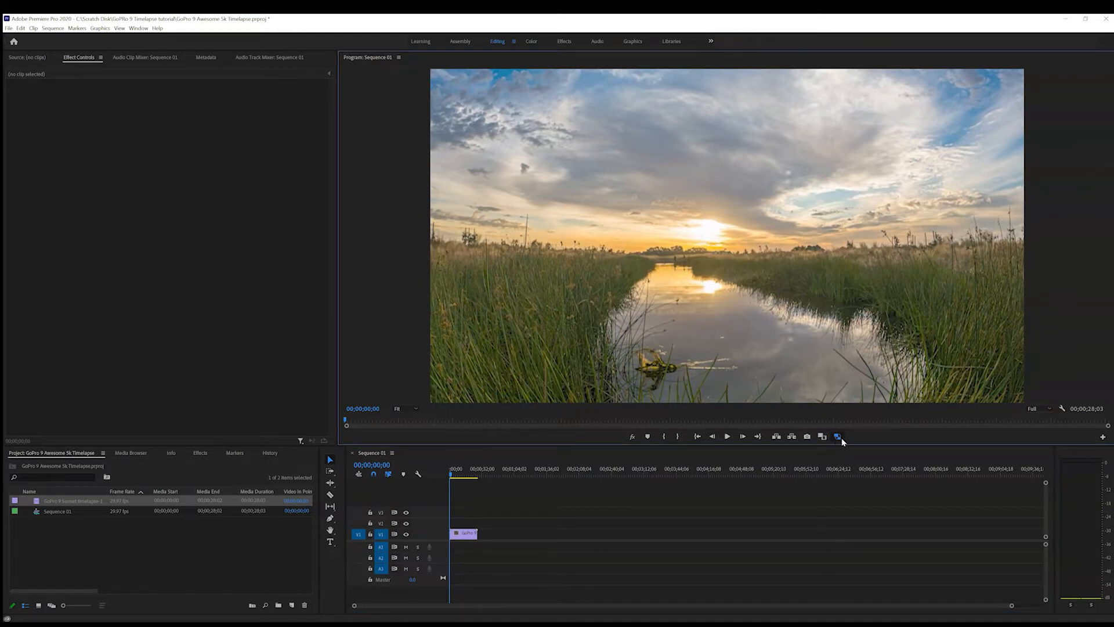
{"action": "left_click", "coordinate": [1103, 438]}
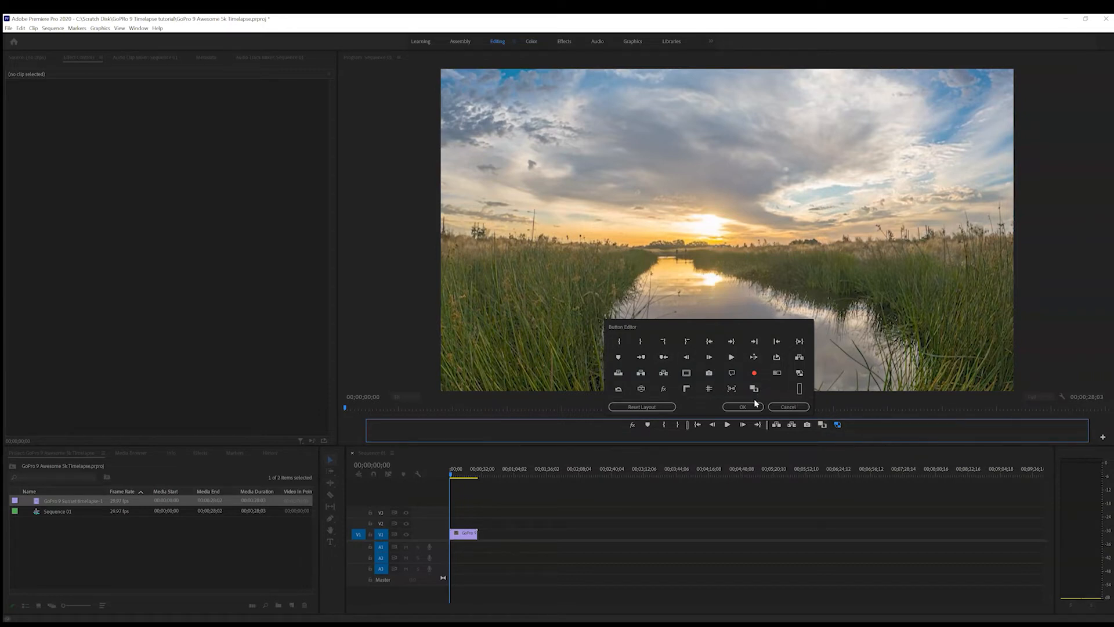
{"action": "left_click", "coordinate": [799, 408]}
Turn proxies off and preview the timelapse from the start of the sequence
{"action": "left_click", "coordinate": [837, 436]}
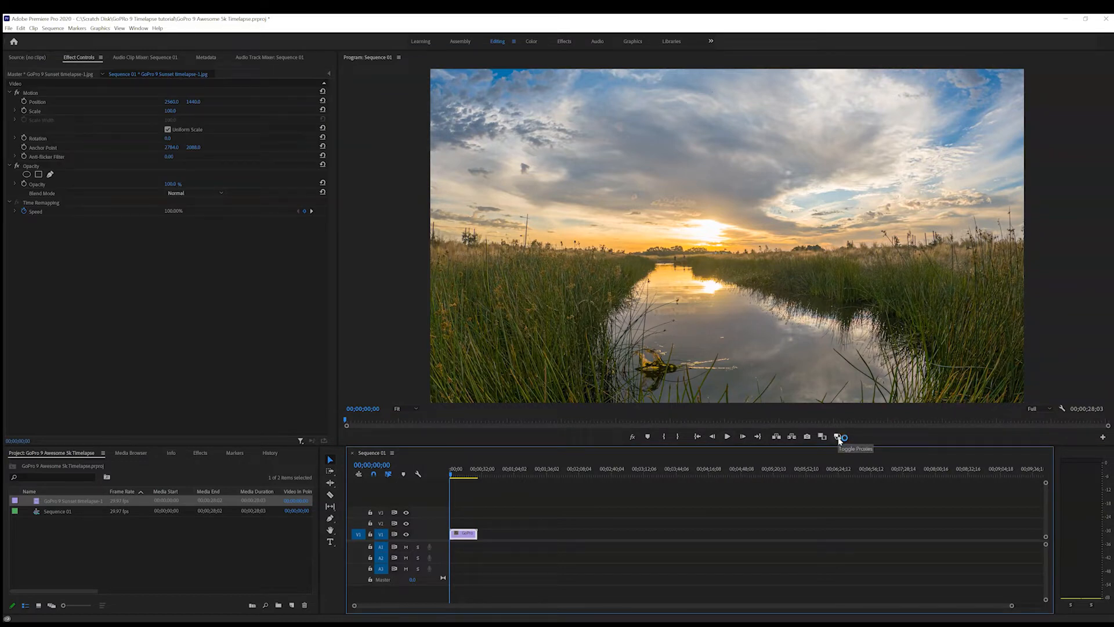
{"action": "left_click", "coordinate": [729, 438]}
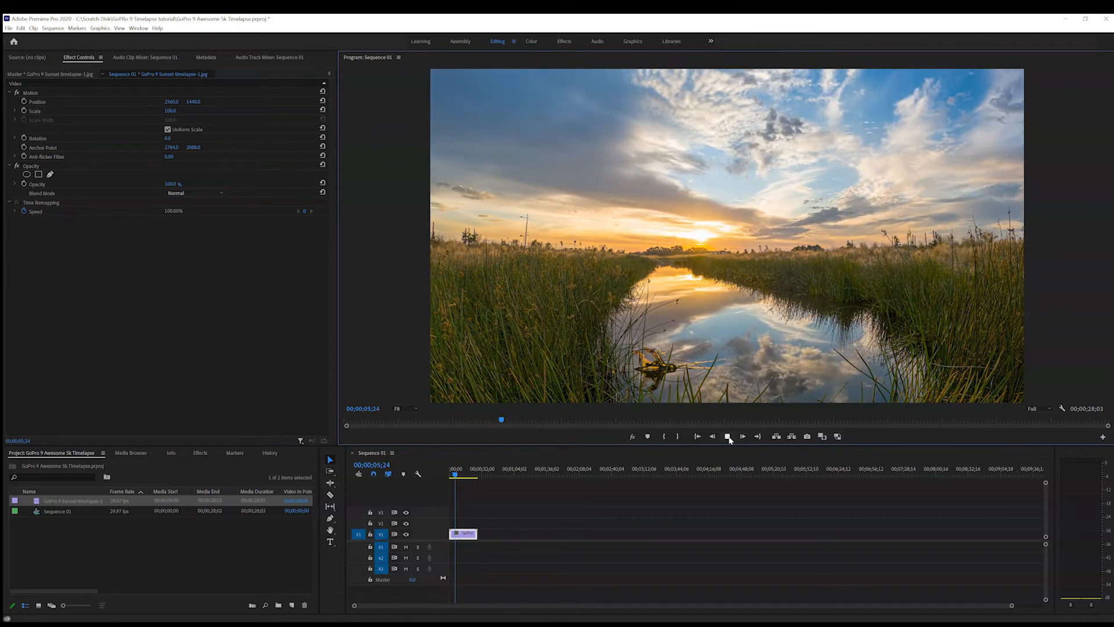
{"action": "left_click", "coordinate": [728, 436]}
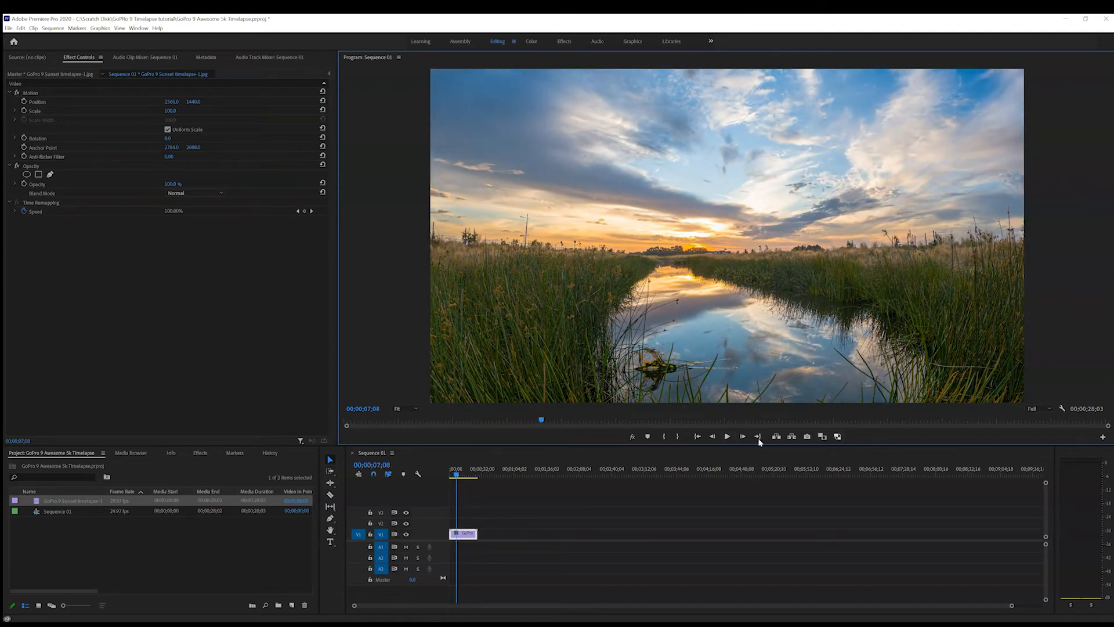
Turn proxies on, preview the rest of the timelapse and return the playhead to the sequence start
{"action": "left_click", "coordinate": [837, 436]}
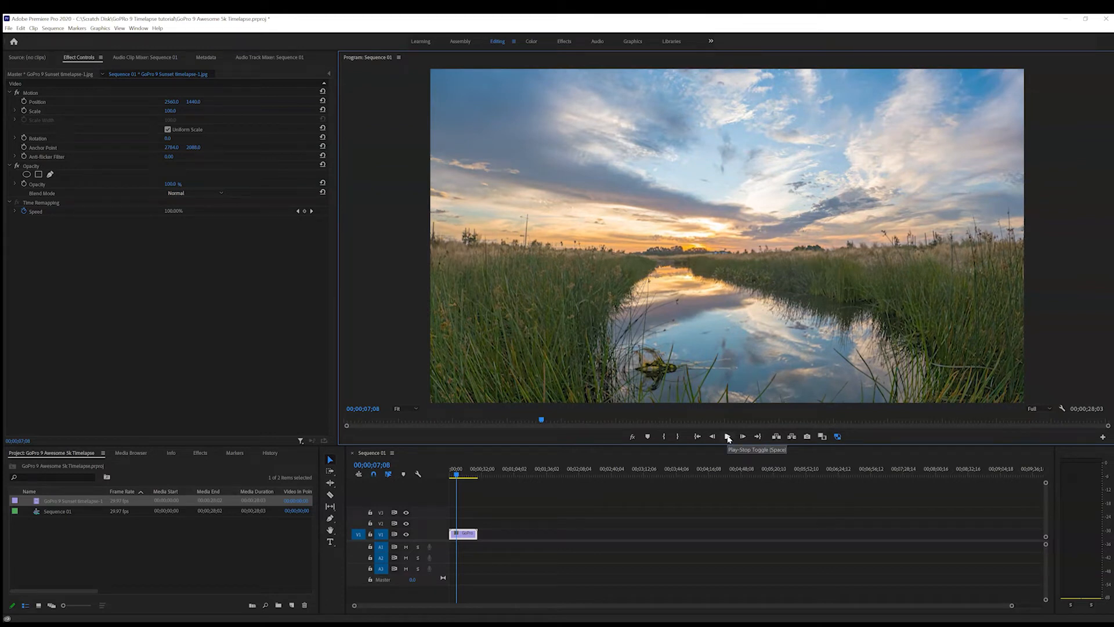
{"action": "left_click", "coordinate": [728, 437]}
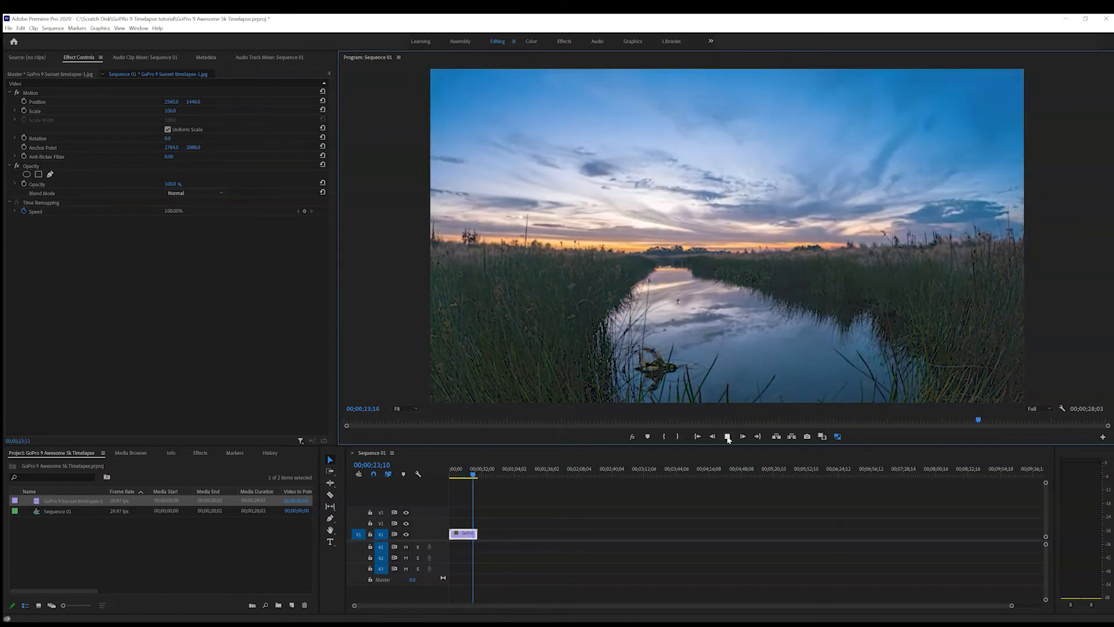
{"action": "left_click", "coordinate": [727, 437]}
{"action": "left_click_drag", "start_coordinate": [985, 420], "coordinate": [317, 433]}
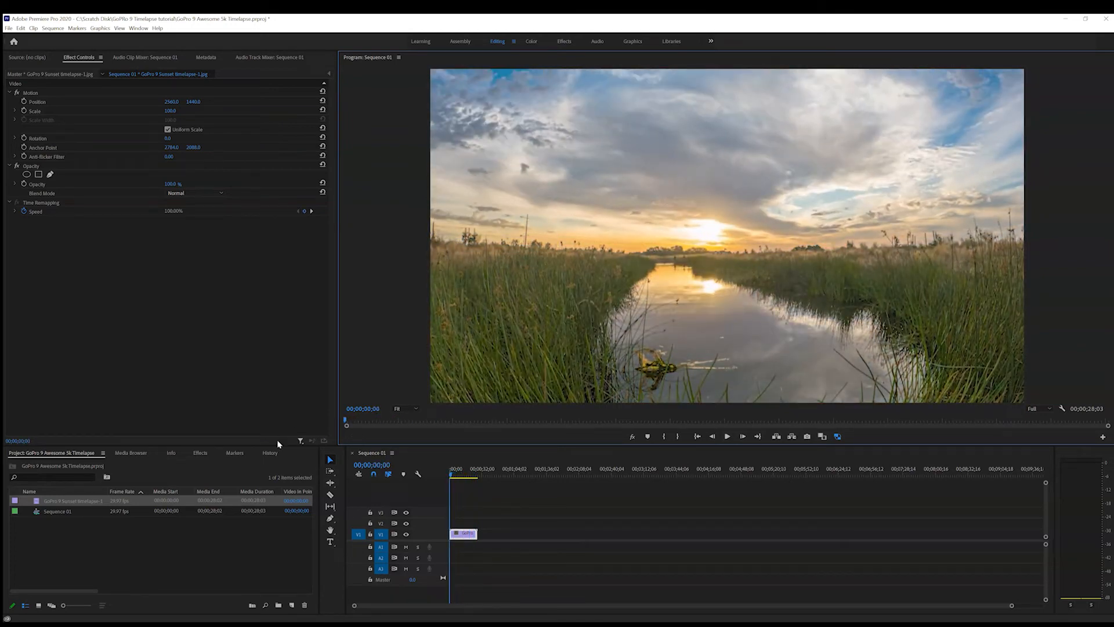
In File Explorer's SFX\Nature folder, audition the ES_Crickets Chirp 2 and ES_Nature Birds Crickets sound effects
{"action": "left_click", "coordinate": [167, 549]}
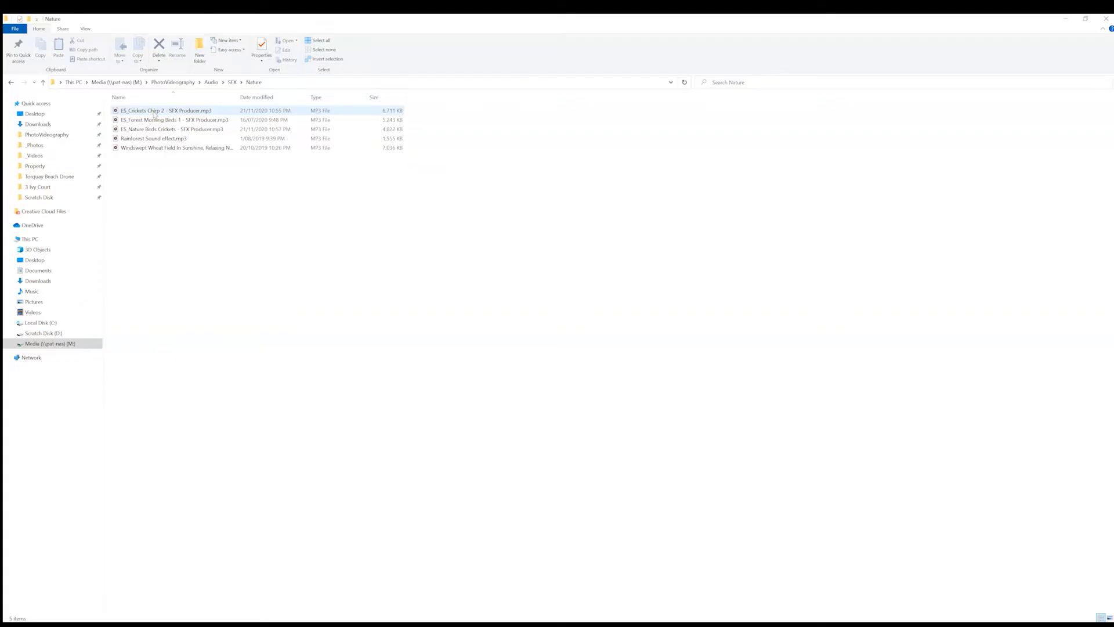
{"action": "left_click", "coordinate": [155, 111]}
{"action": "double_click", "coordinate": [154, 113]}
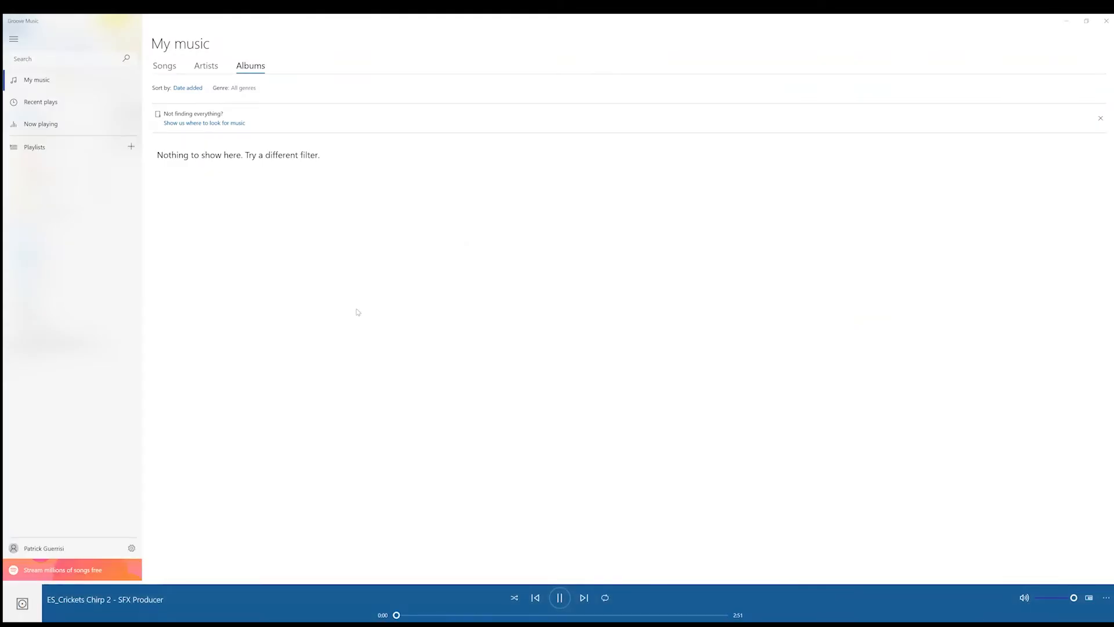
{"action": "left_click", "coordinate": [1106, 21]}
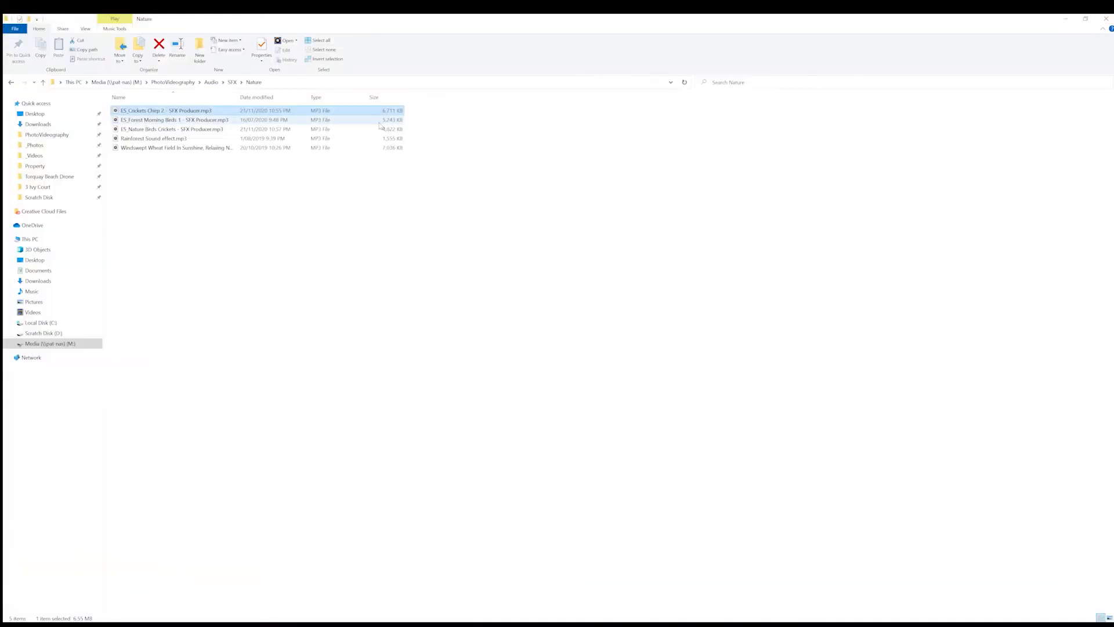
{"action": "double_click", "coordinate": [154, 130]}
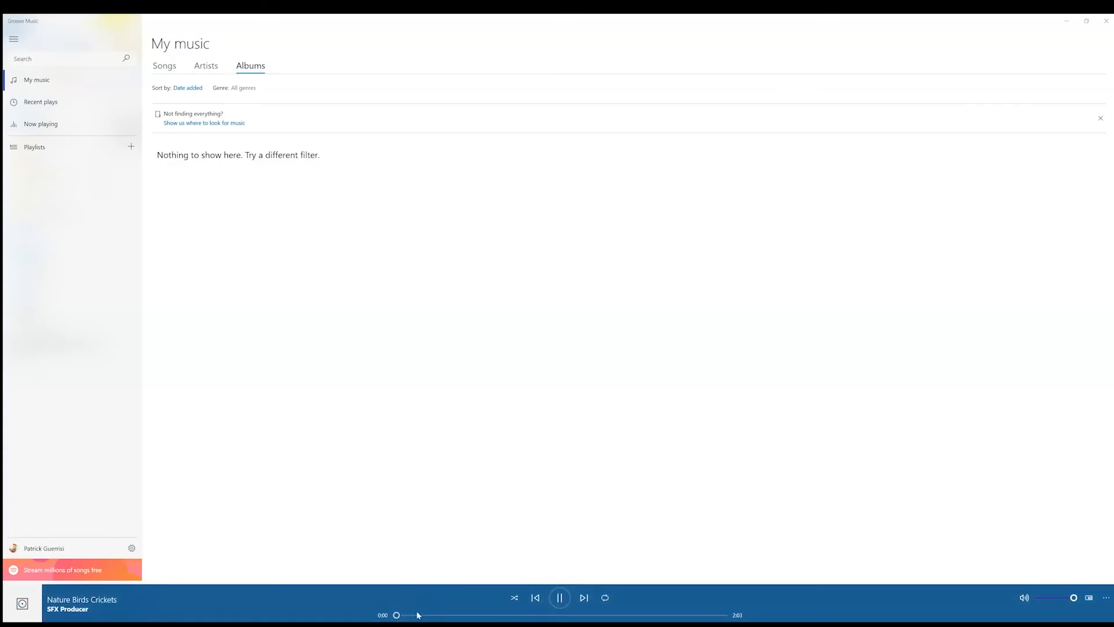
{"action": "left_click", "coordinate": [418, 615]}
{"action": "left_click_drag", "start_coordinate": [452, 616], "coordinate": [510, 614]}
{"action": "left_click", "coordinate": [1106, 21]}
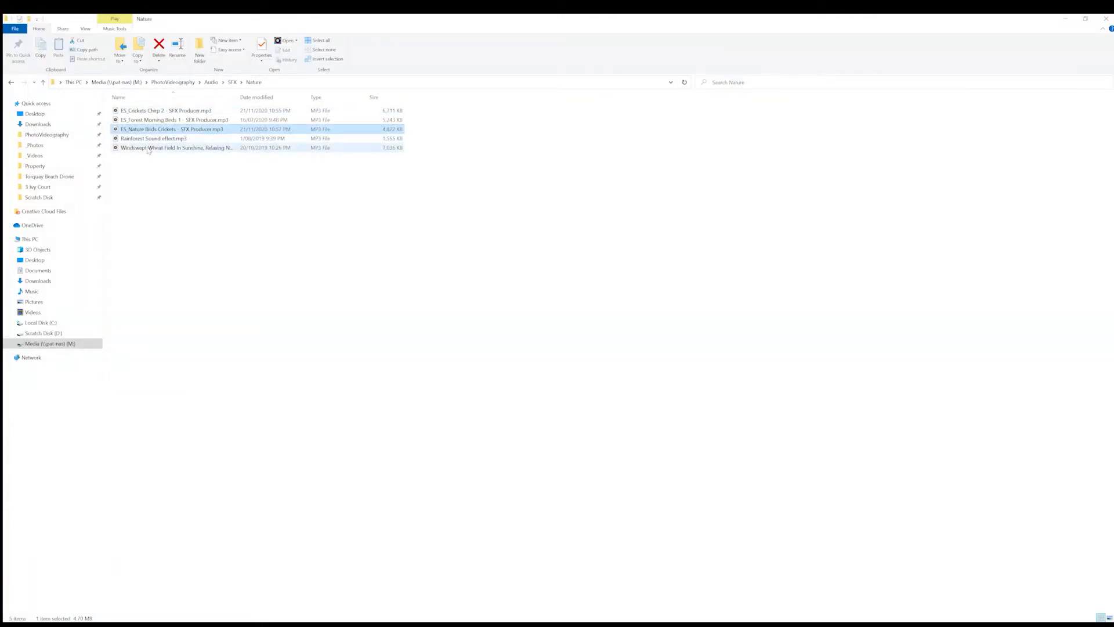
Audition the ES_Forest Morning Birds 1, Windswept Wheat Field and Rainforest Sound effect files for comparison
{"action": "double_click", "coordinate": [152, 120]}
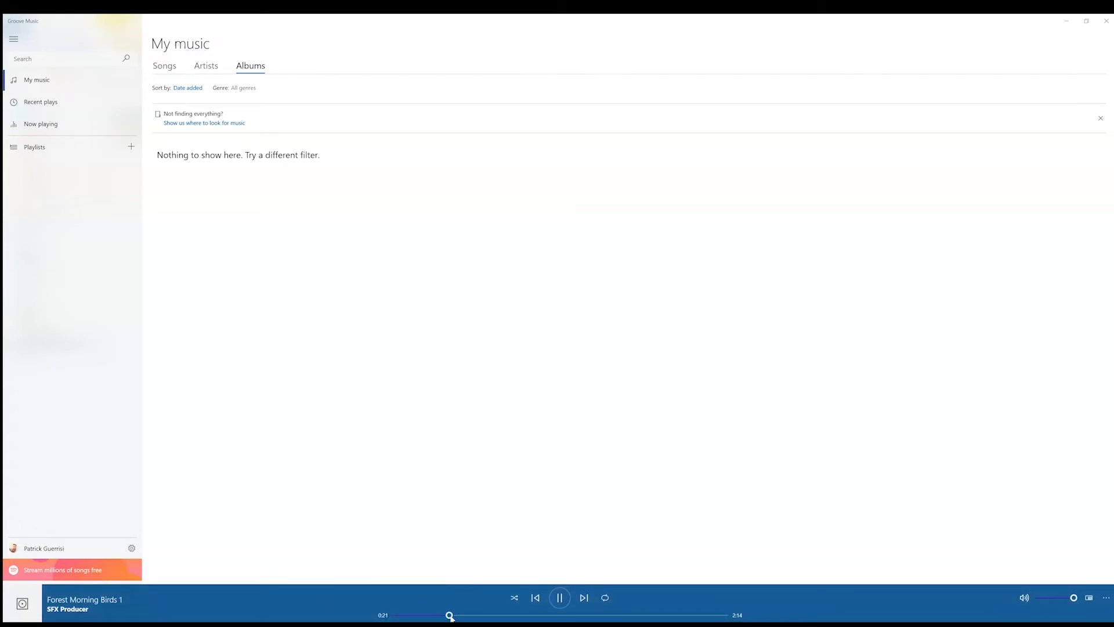
{"action": "left_click", "coordinate": [1106, 21]}
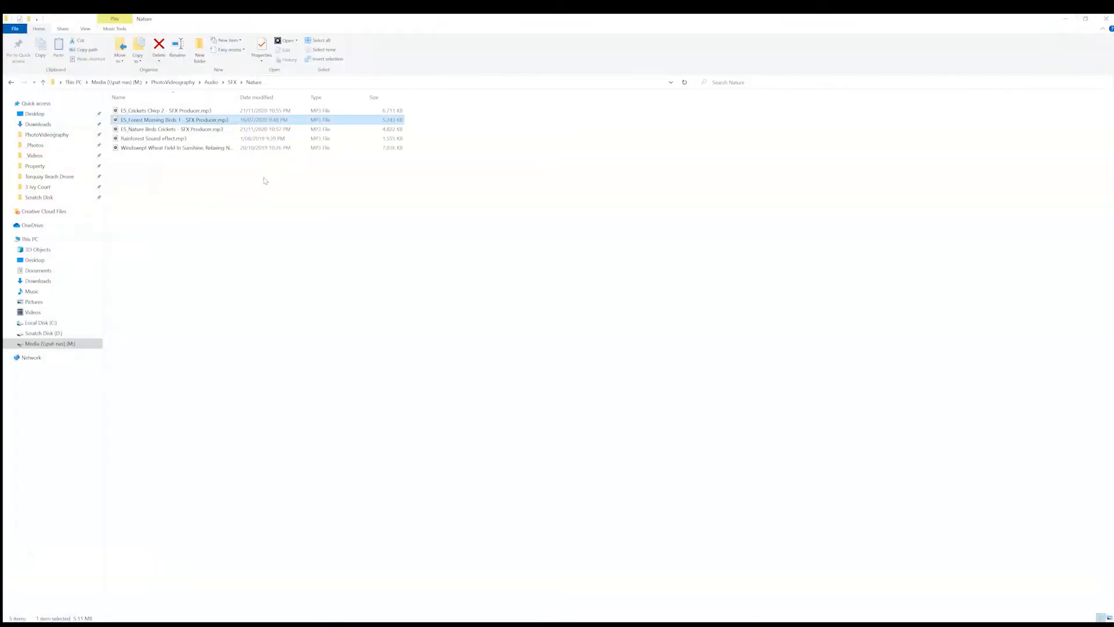
{"action": "double_click", "coordinate": [133, 150]}
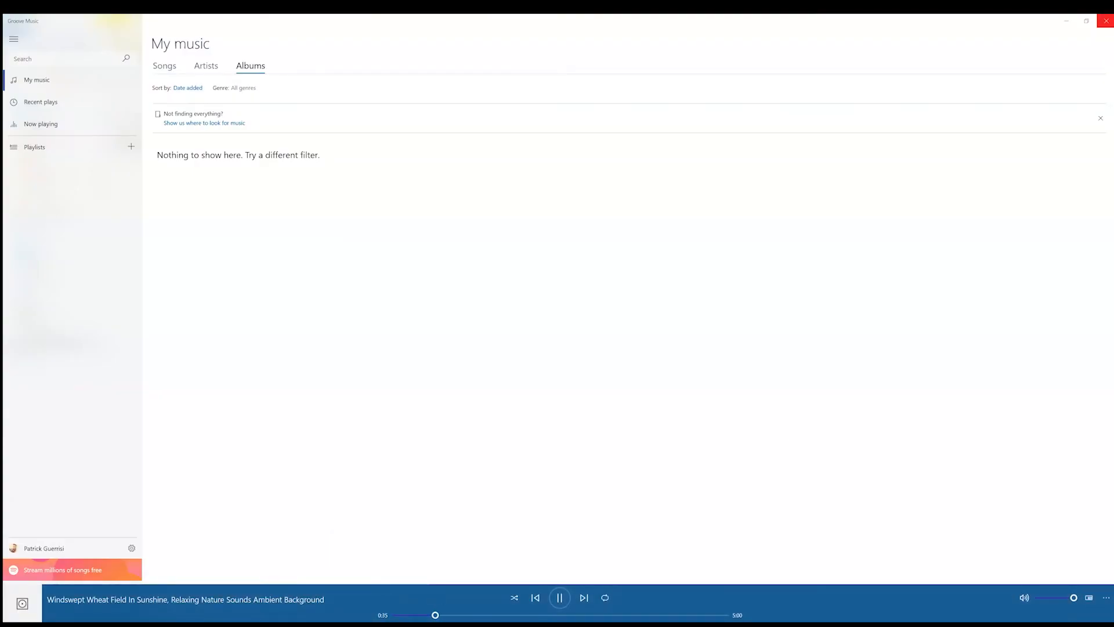
{"action": "left_click", "coordinate": [1106, 21]}
{"action": "double_click", "coordinate": [168, 139]}
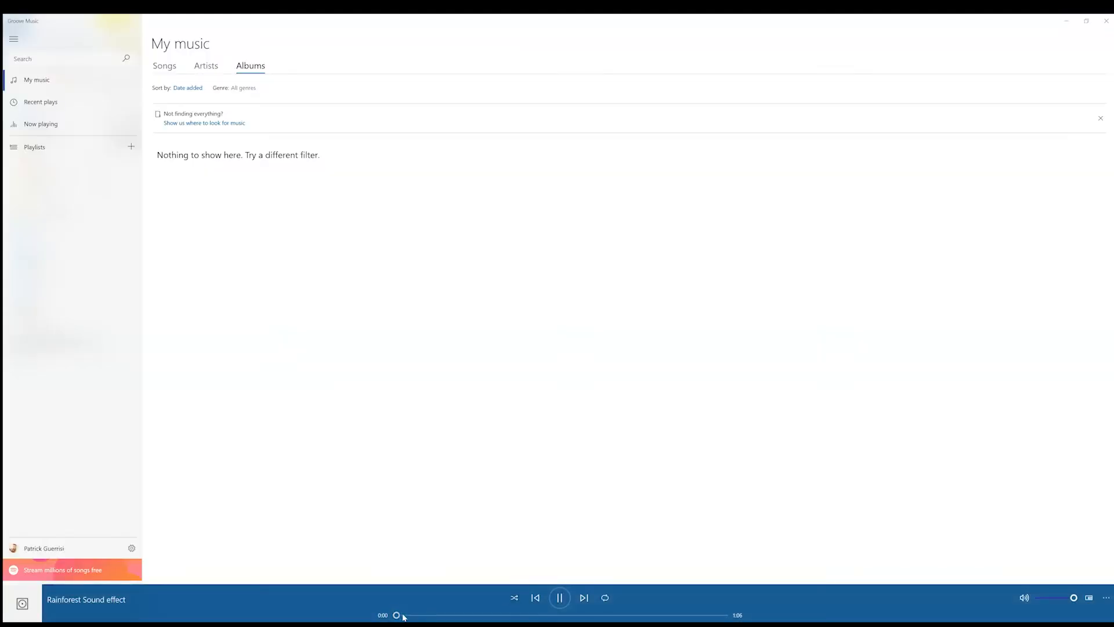
{"action": "left_click_drag", "start_coordinate": [414, 615], "coordinate": [428, 616]}
{"action": "left_click", "coordinate": [1106, 21]}
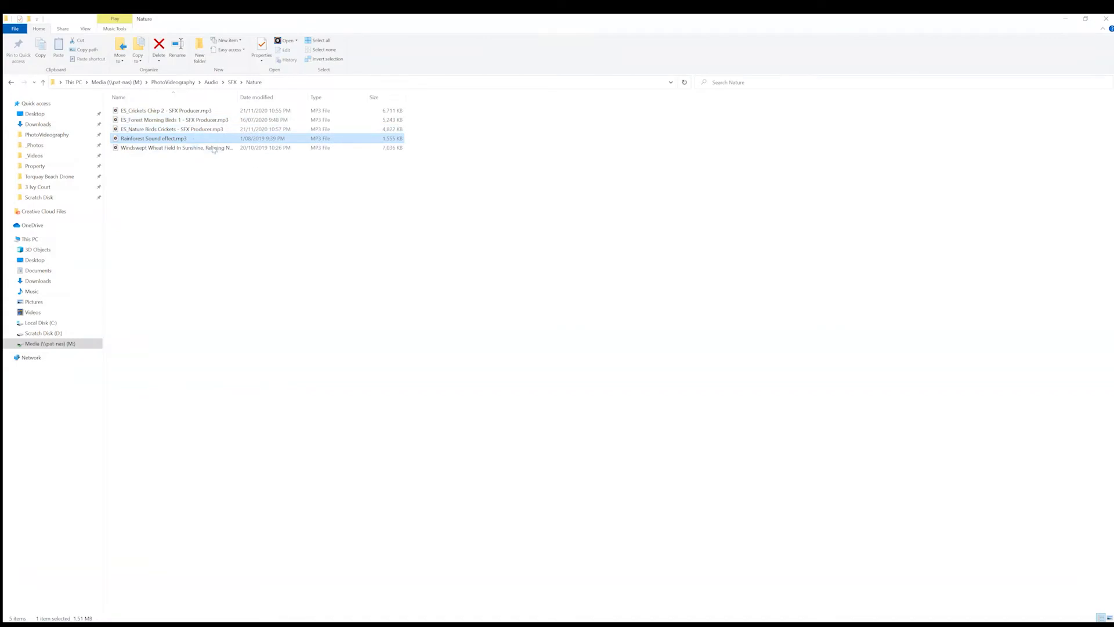
{"action": "left_click", "coordinate": [146, 130]}
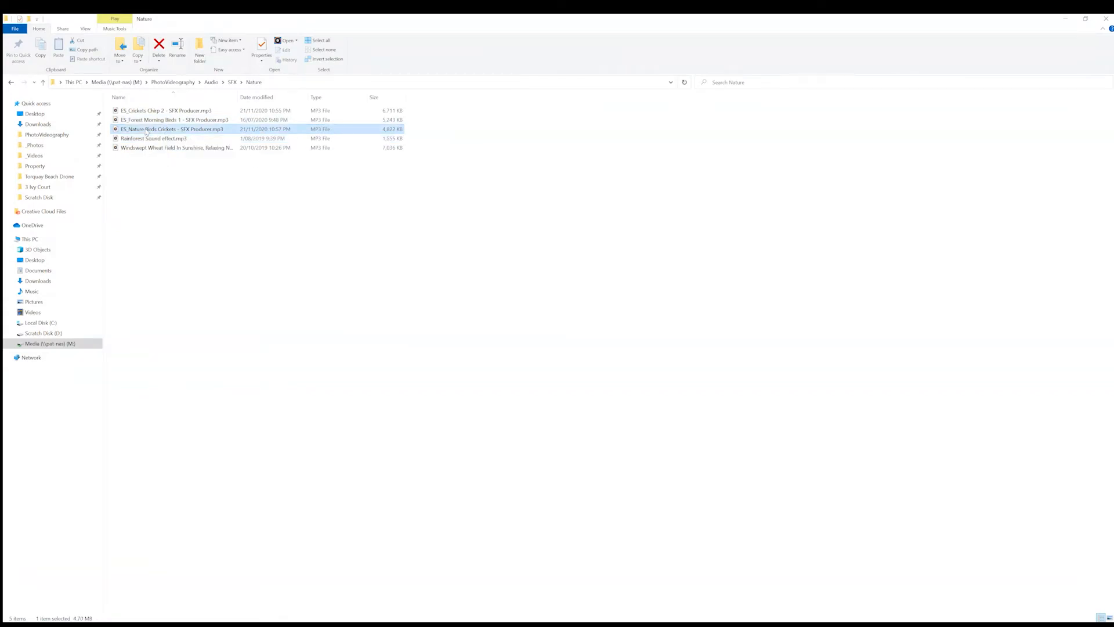
{"action": "double_click", "coordinate": [145, 120]}
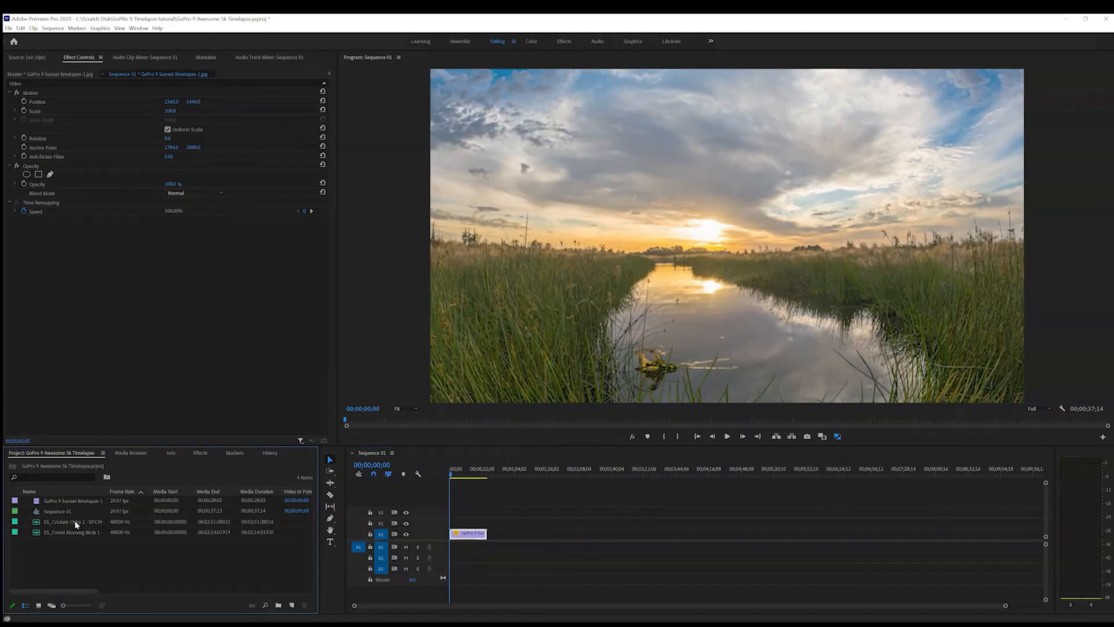
In Premiere Pro, place ES_Forest Morning Birds 1 at the start of audio track A1 and apply the default transition to its beginning
{"action": "left_click", "coordinate": [76, 525]}
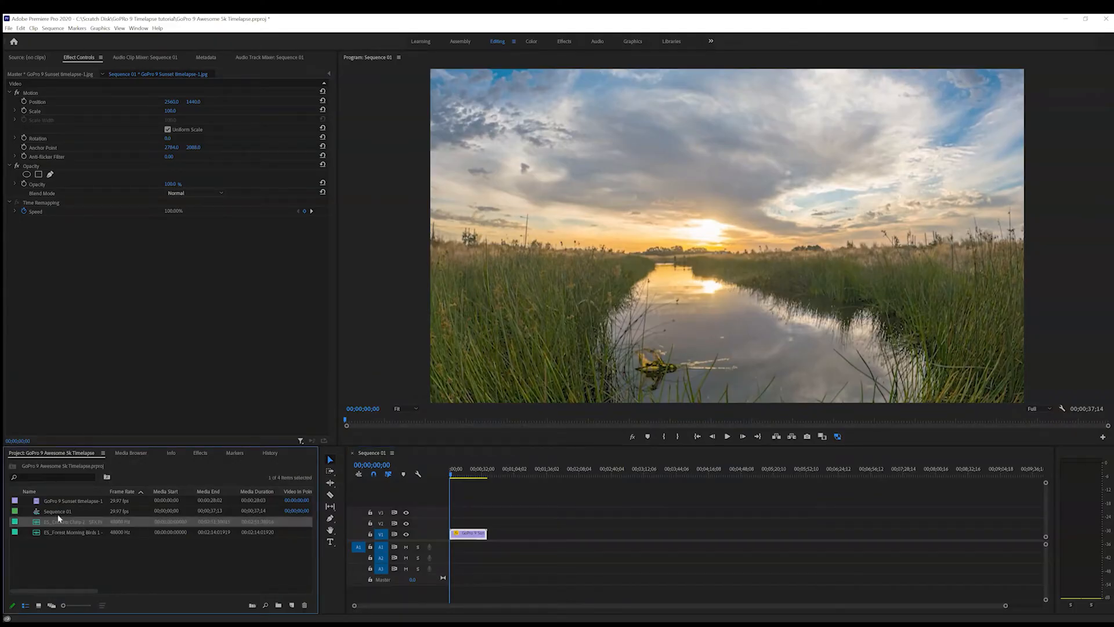
{"action": "left_click_drag", "start_coordinate": [47, 534], "coordinate": [443, 554]}
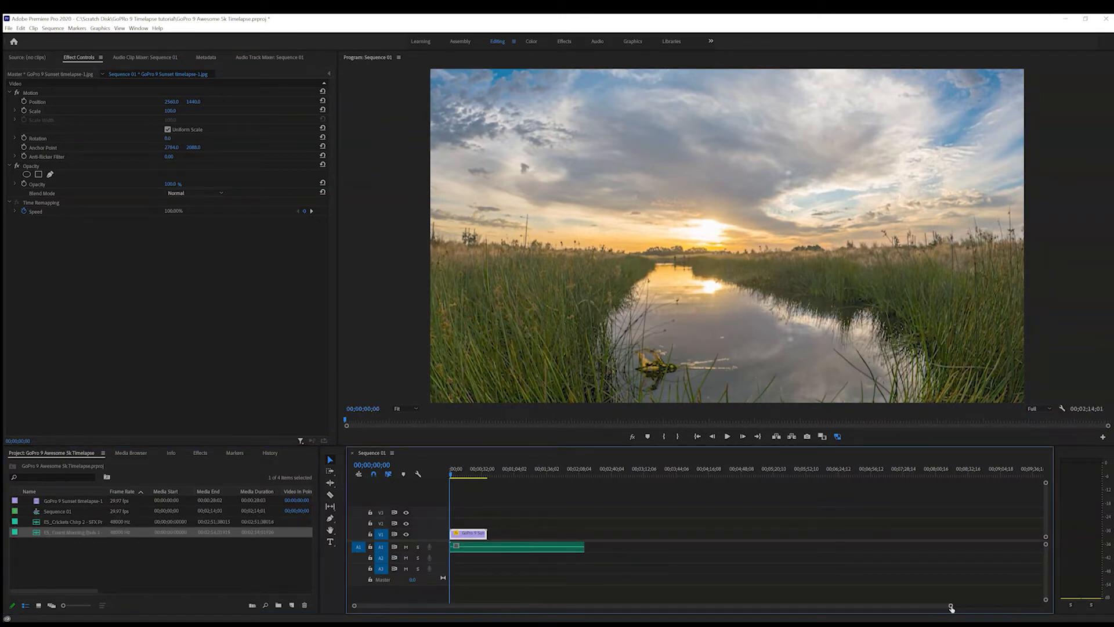
{"action": "key", "text": "backslash"}
{"action": "right_click", "coordinate": [452, 550]}
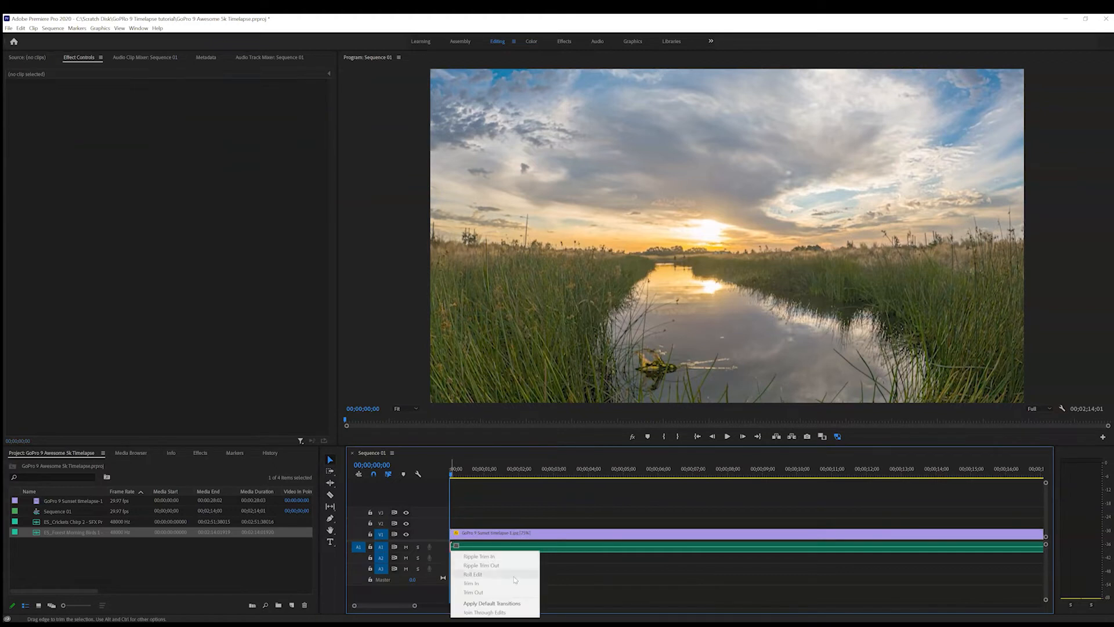
{"action": "left_click", "coordinate": [492, 604]}
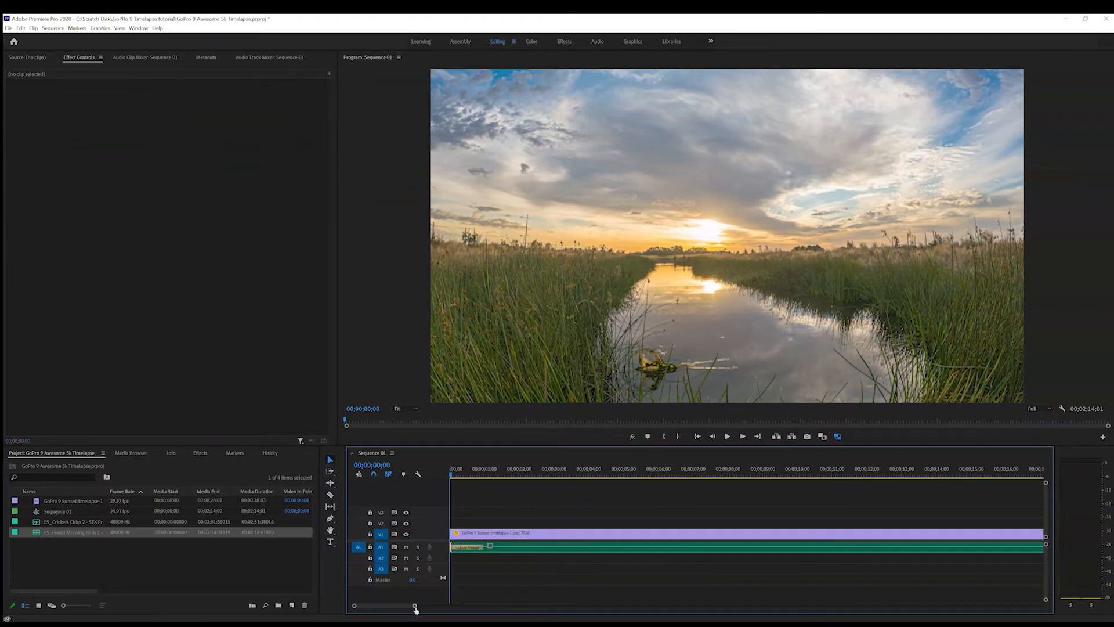
Trim the end of the Forest Morning Birds clip to about 00;00;25;29 and apply the default transition there
{"action": "left_click_drag", "start_coordinate": [415, 606], "coordinate": [506, 605]}
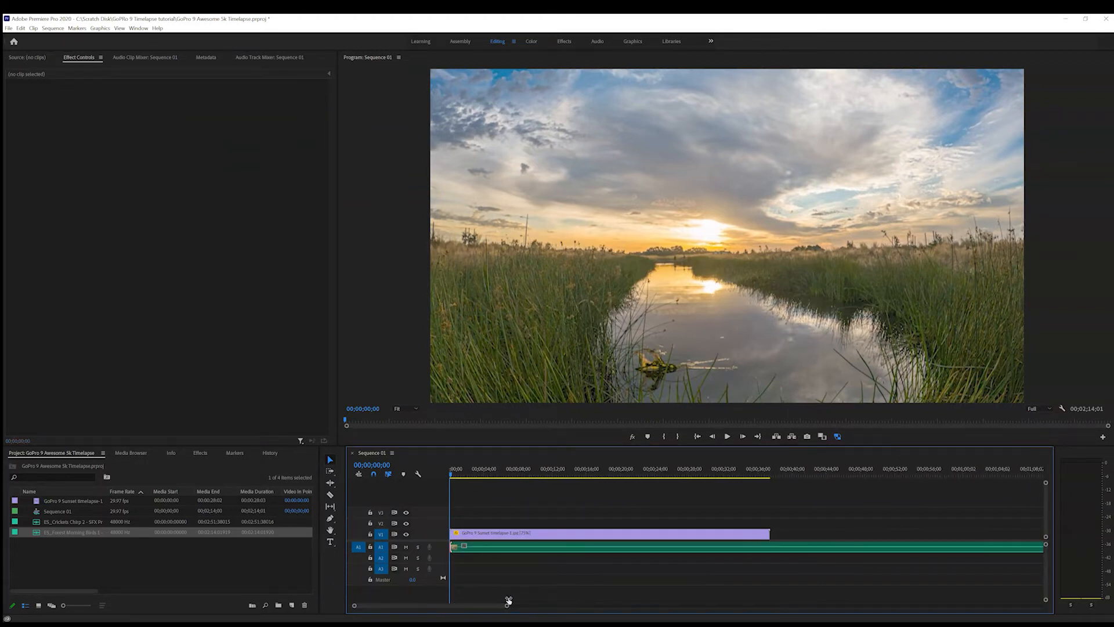
{"action": "left_click_drag", "start_coordinate": [459, 471], "coordinate": [676, 511]}
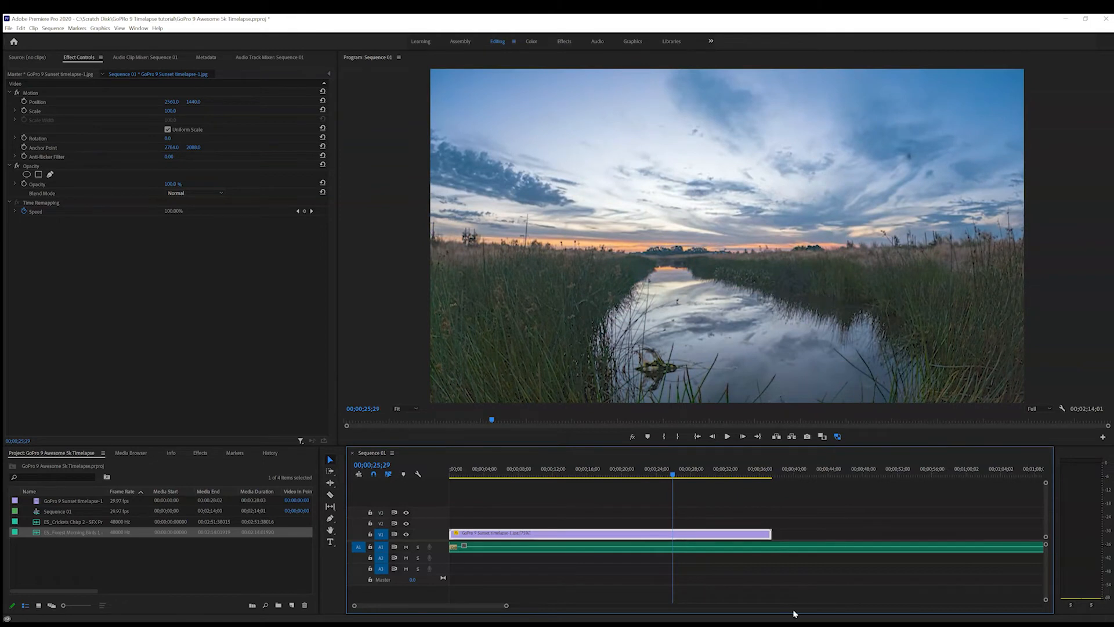
{"action": "left_click_drag", "start_coordinate": [508, 606], "coordinate": [550, 606]}
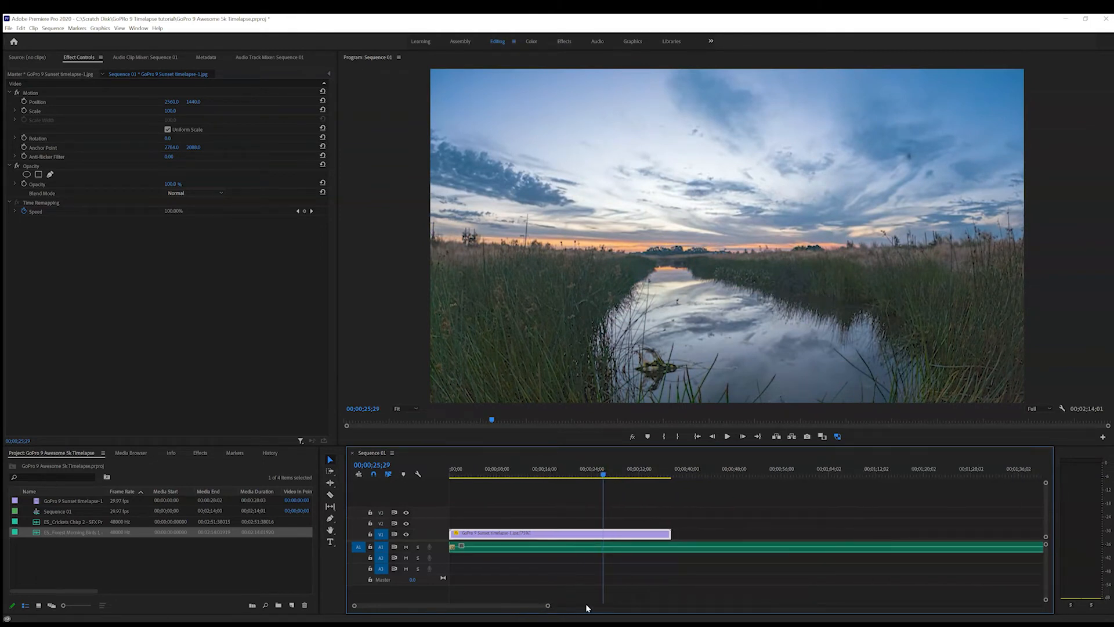
{"action": "left_click_drag", "start_coordinate": [548, 606], "coordinate": [623, 603]}
{"action": "left_click_drag", "start_coordinate": [918, 547], "coordinate": [544, 548]}
{"action": "right_click", "coordinate": [542, 547]}
{"action": "left_click", "coordinate": [566, 601]}
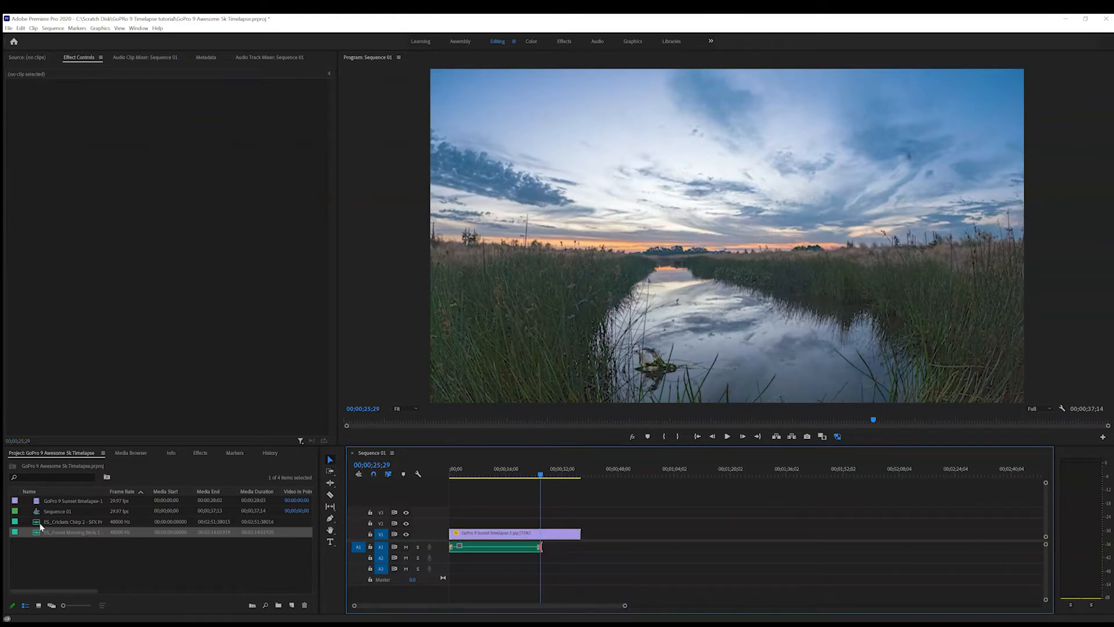
Place ES_Crickets Chirp 2 on audio track A2, slightly overlapping the end of the birds clip, and apply the default transition to its beginning
{"action": "left_click", "coordinate": [51, 523]}
{"action": "left_click_drag", "start_coordinate": [64, 534], "coordinate": [531, 563]}
{"action": "right_click", "coordinate": [534, 558]}
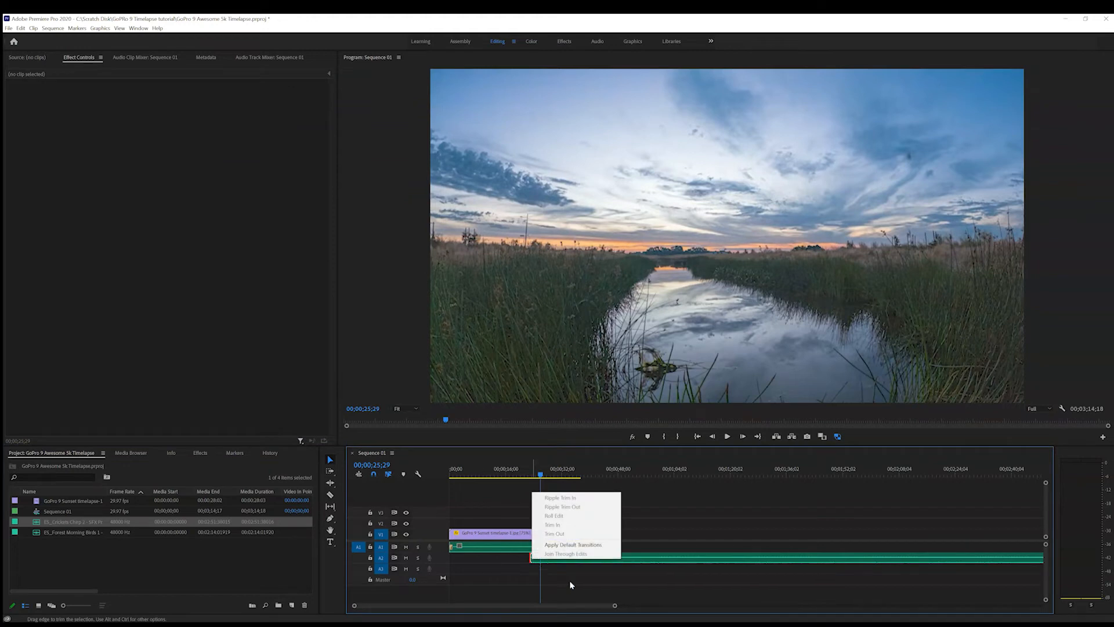
{"action": "left_click", "coordinate": [574, 545]}
{"action": "left_click_drag", "start_coordinate": [614, 608], "coordinate": [725, 606]}
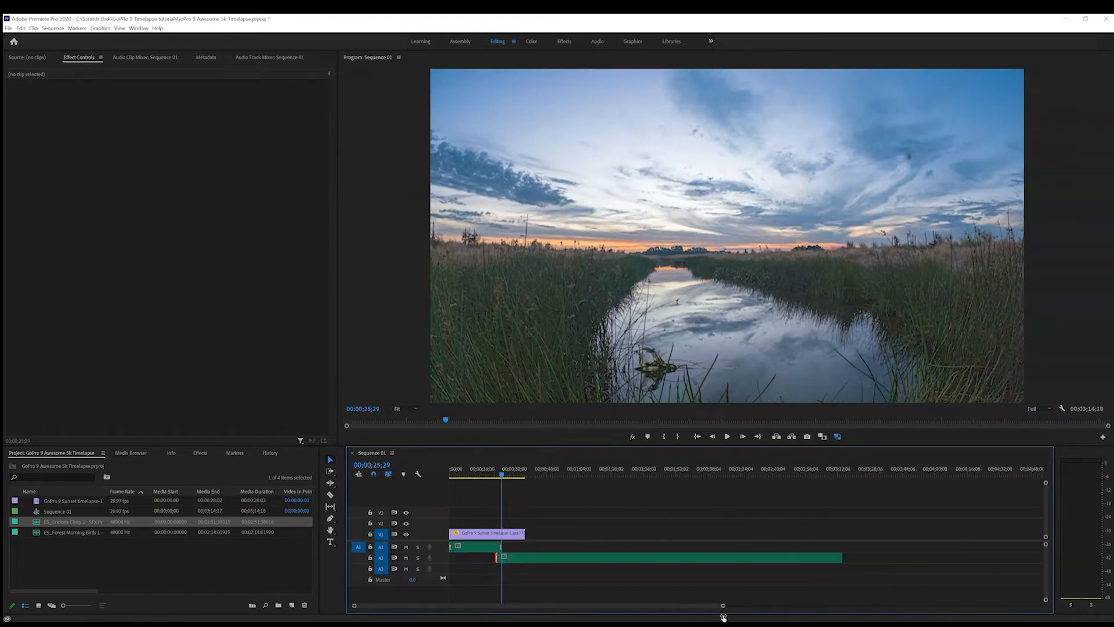
Trim the end of the Crickets Chirp clip to the timelapse clip's end and apply the default transition there
{"action": "left_click_drag", "start_coordinate": [836, 558], "coordinate": [524, 557]}
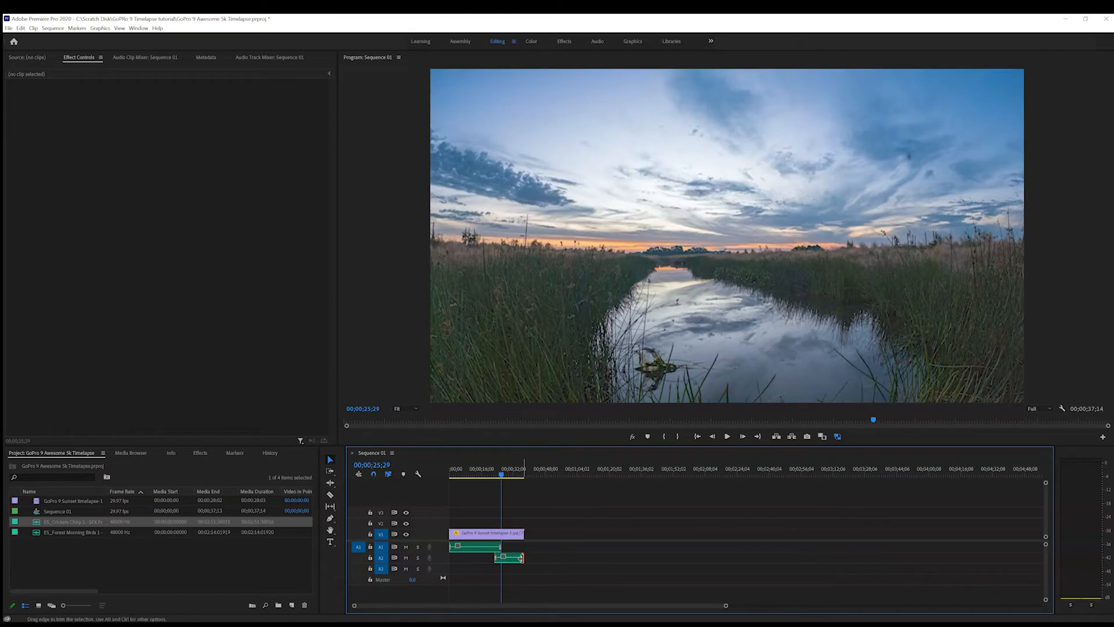
{"action": "right_click", "coordinate": [522, 558]}
{"action": "left_click_drag", "start_coordinate": [726, 606], "coordinate": [583, 599]}
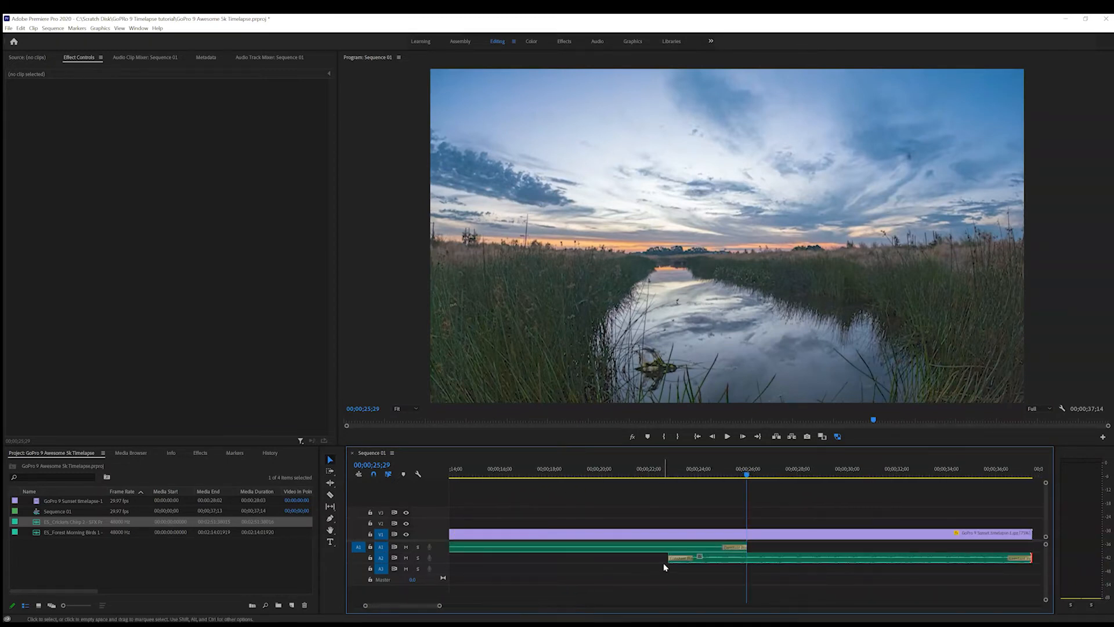
Play back the sequence through the overlap of the birds and crickets clips to check the sound levels
{"action": "left_click_drag", "start_coordinate": [664, 561], "coordinate": [659, 568]}
{"action": "left_click", "coordinate": [716, 558]}
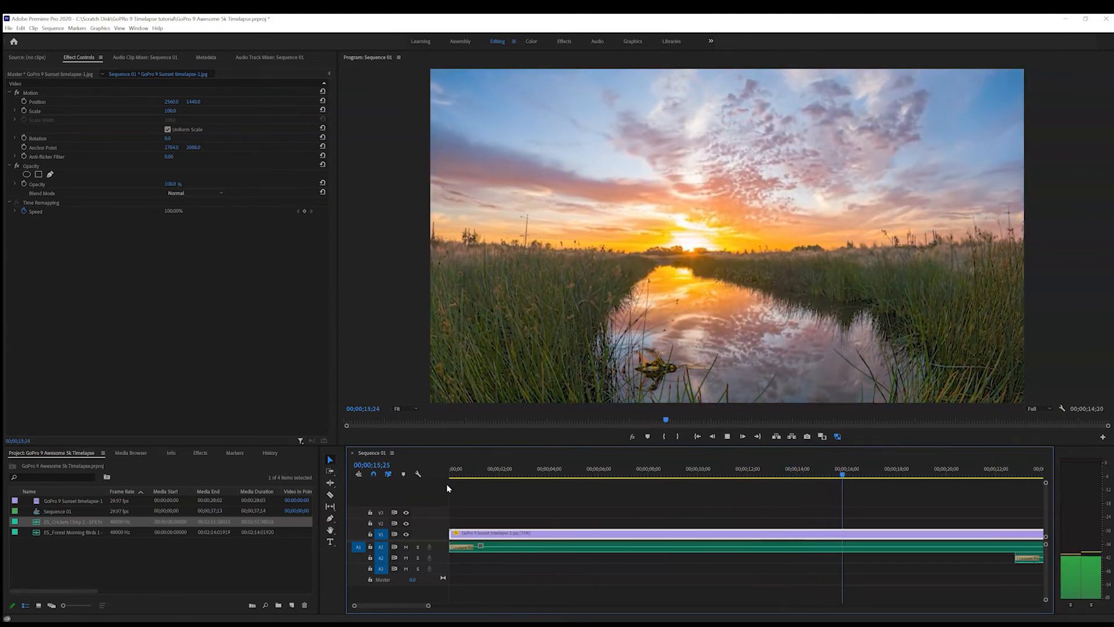
{"action": "key", "text": "XF86AudioRaiseVolume"}
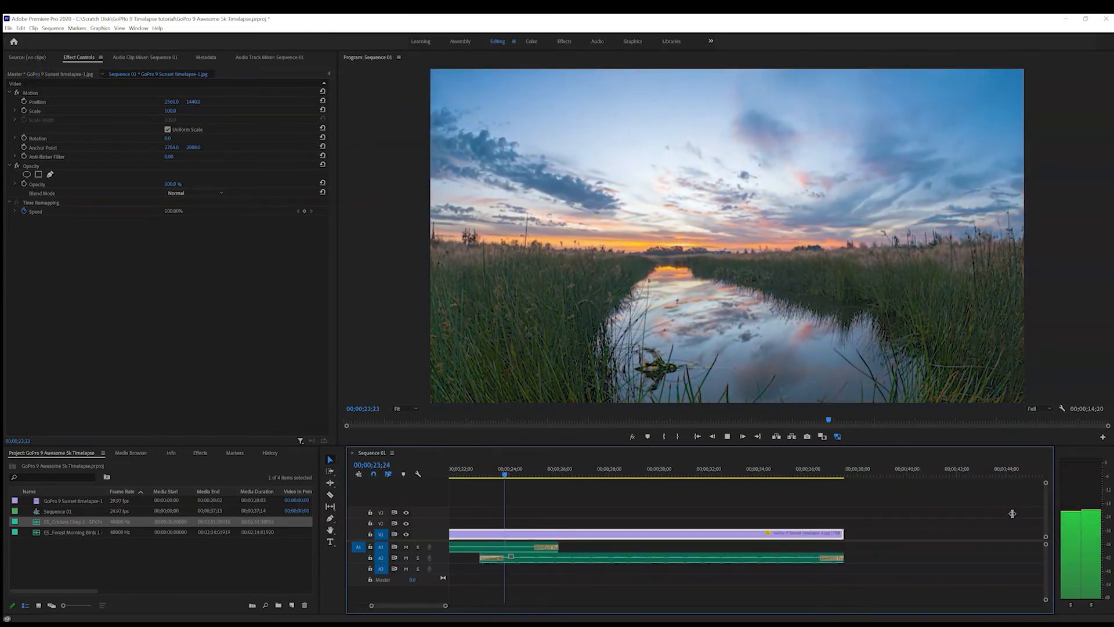
{"action": "key", "text": "space"}
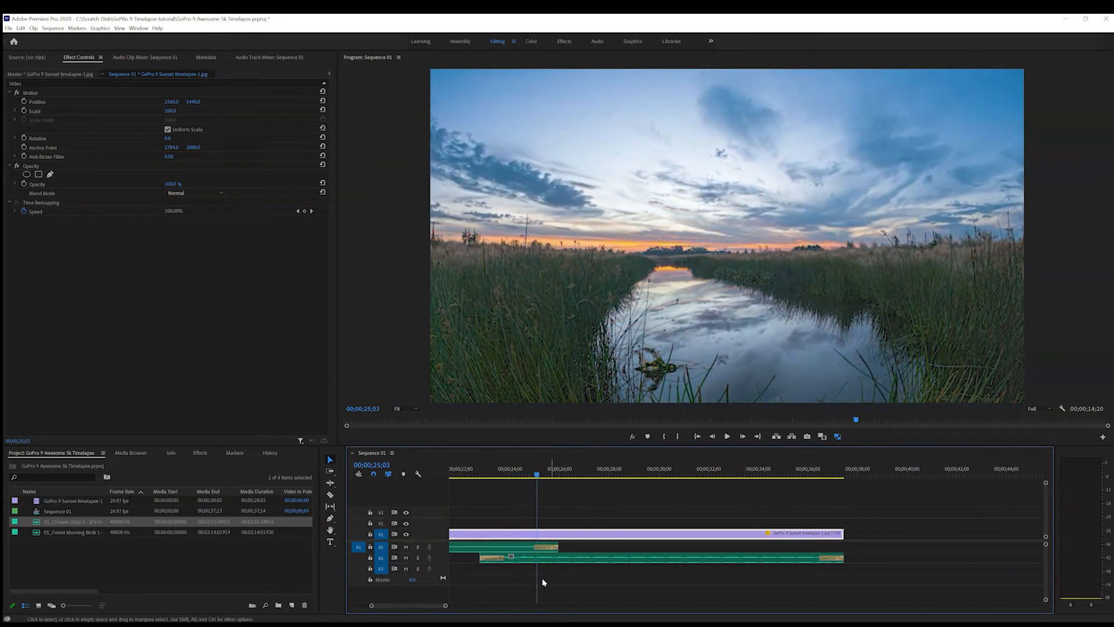
Adjust the audio gain of the Forest Morning Birds clip on A1 and play the sequence from the beginning
{"action": "right_click", "coordinate": [506, 550]}
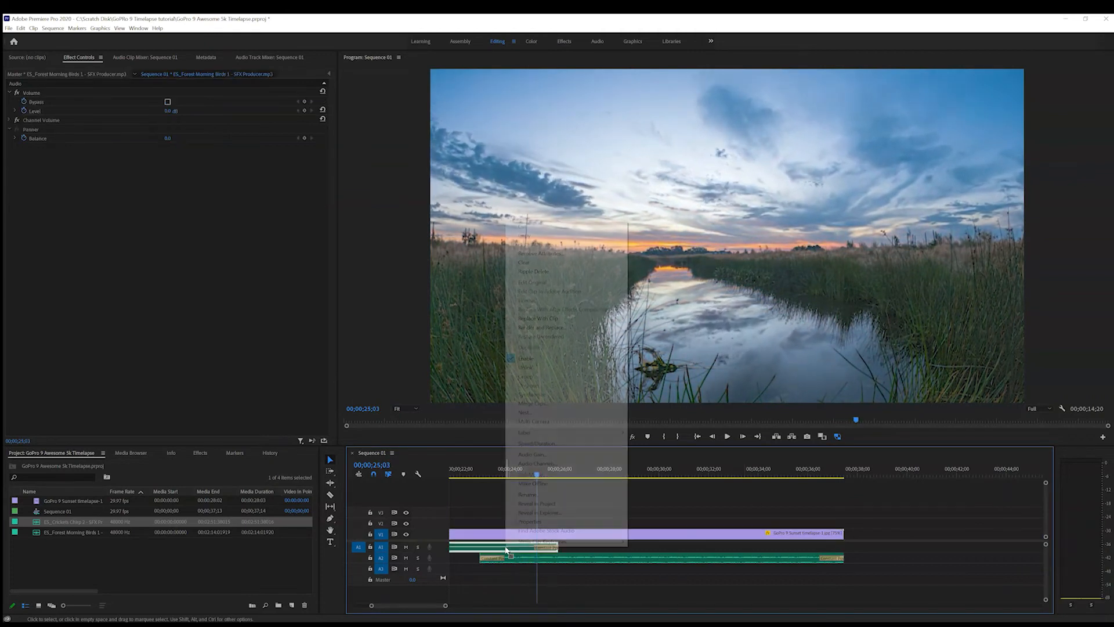
{"action": "left_click", "coordinate": [531, 455]}
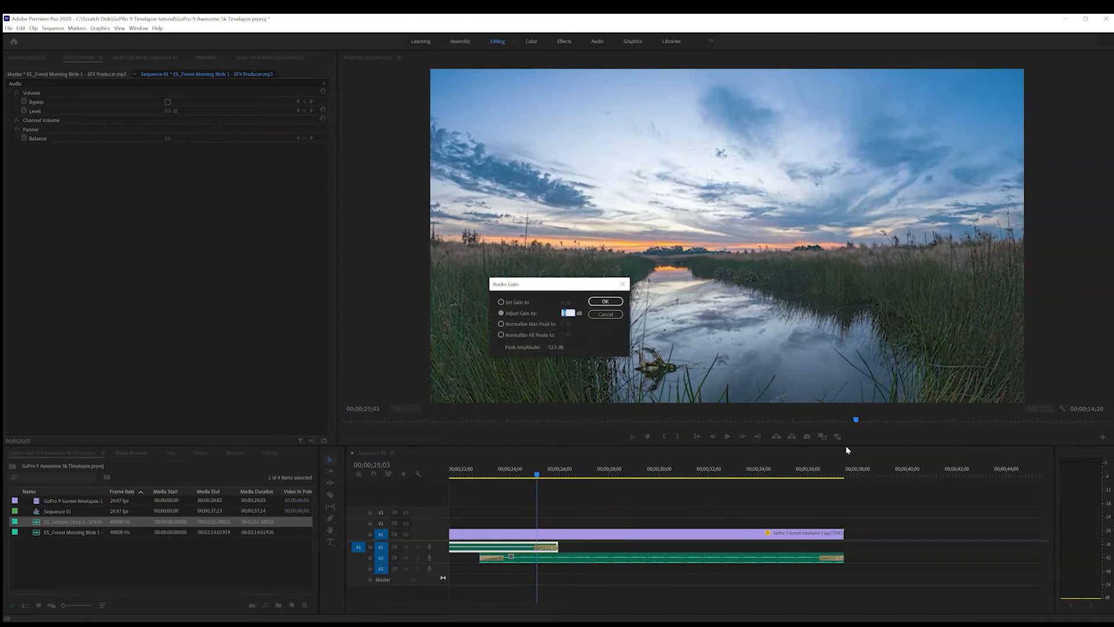
{"action": "key", "text": "Return"}
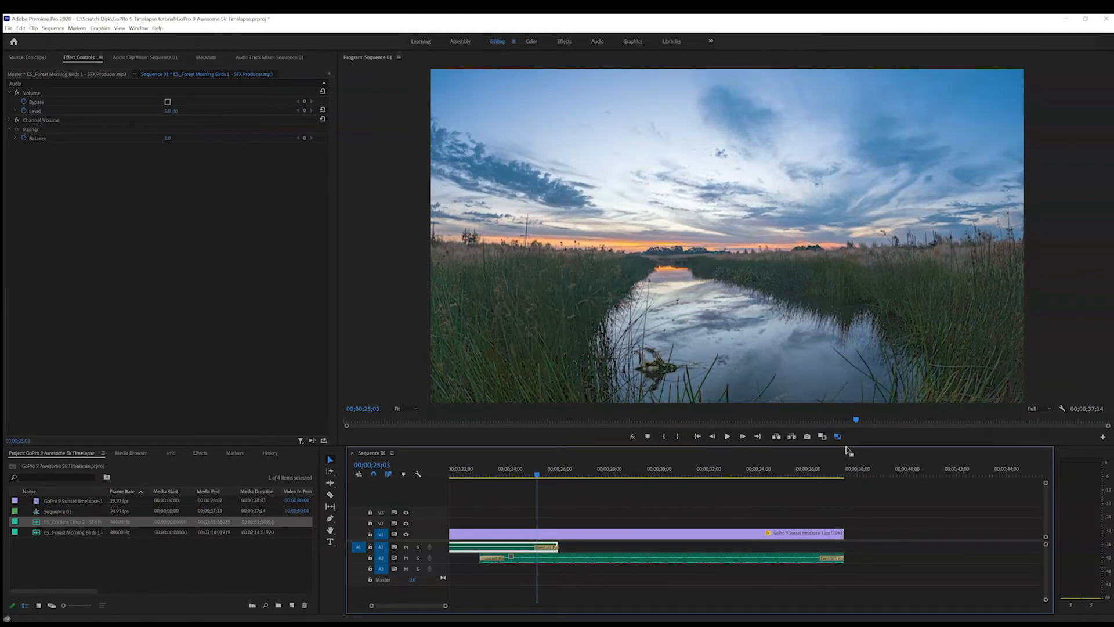
{"action": "left_click_drag", "start_coordinate": [444, 607], "coordinate": [504, 606]}
{"action": "key", "text": "Home"}
{"action": "key", "text": "space"}
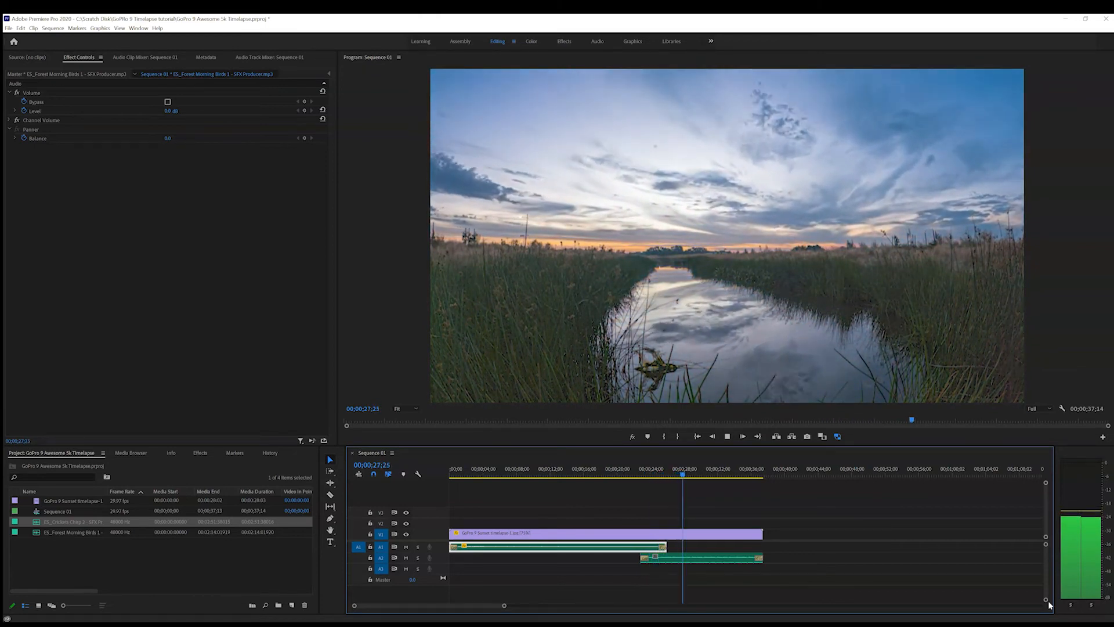
Extend the end of the Forest Morning Birds clip on A1 to the end of the timelapse clip
{"action": "left_click", "coordinate": [668, 531]}
{"action": "left_click", "coordinate": [668, 546]}
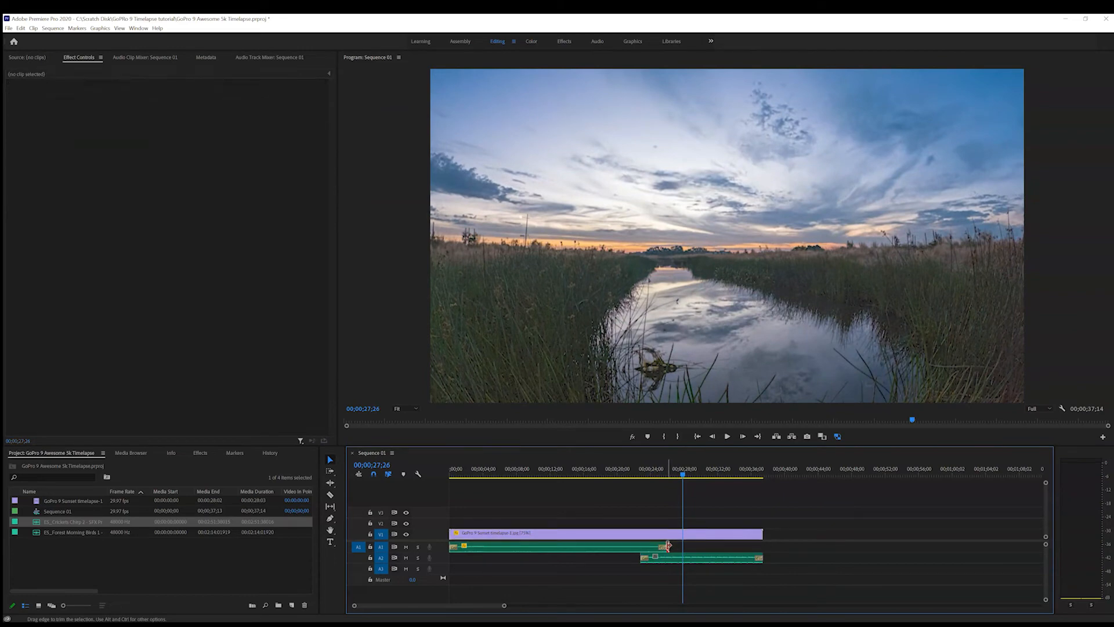
{"action": "left_click_drag", "start_coordinate": [711, 545], "coordinate": [763, 547]}
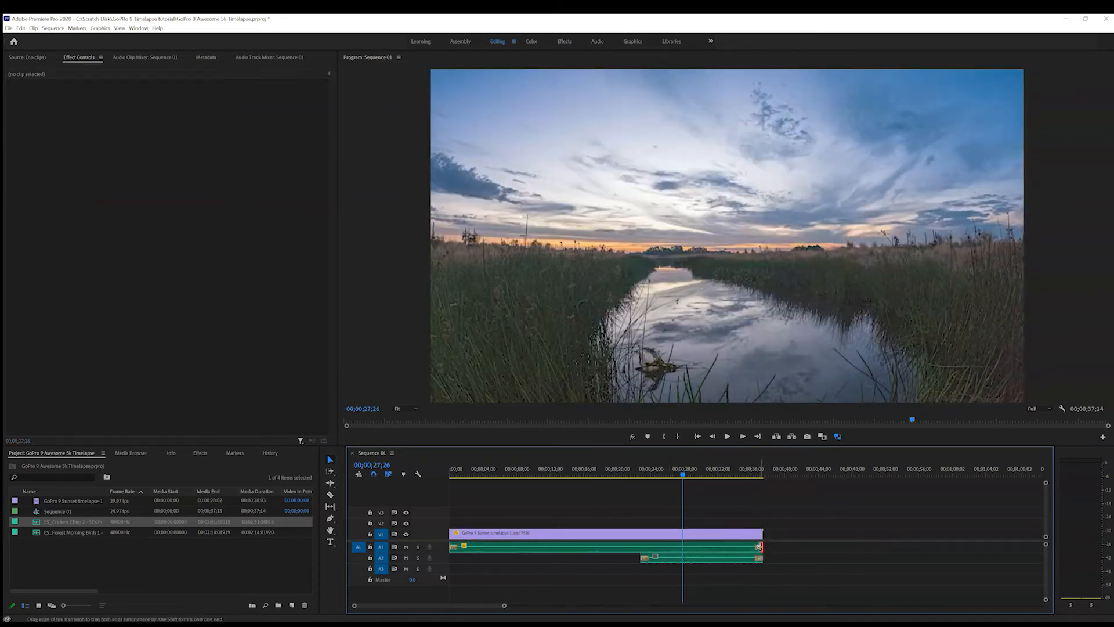
Lengthen the Constant Power transition at the end of the birds clip to about 10 seconds and play back the fade
{"action": "left_click_drag", "start_coordinate": [504, 607], "coordinate": [407, 606]}
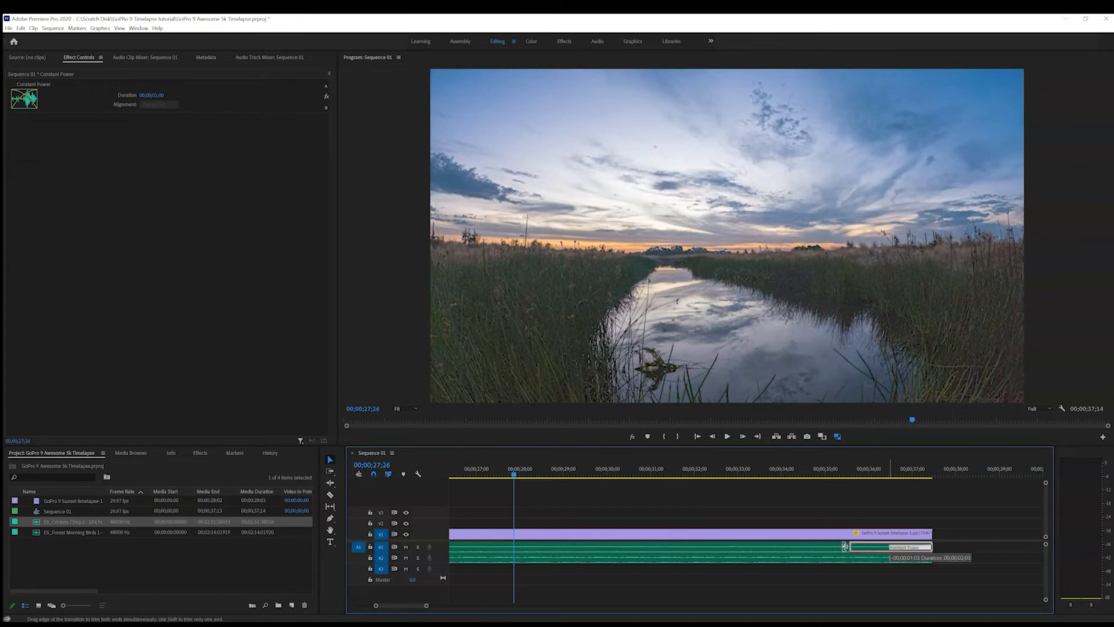
{"action": "left_click_drag", "start_coordinate": [498, 556], "coordinate": [498, 556]}
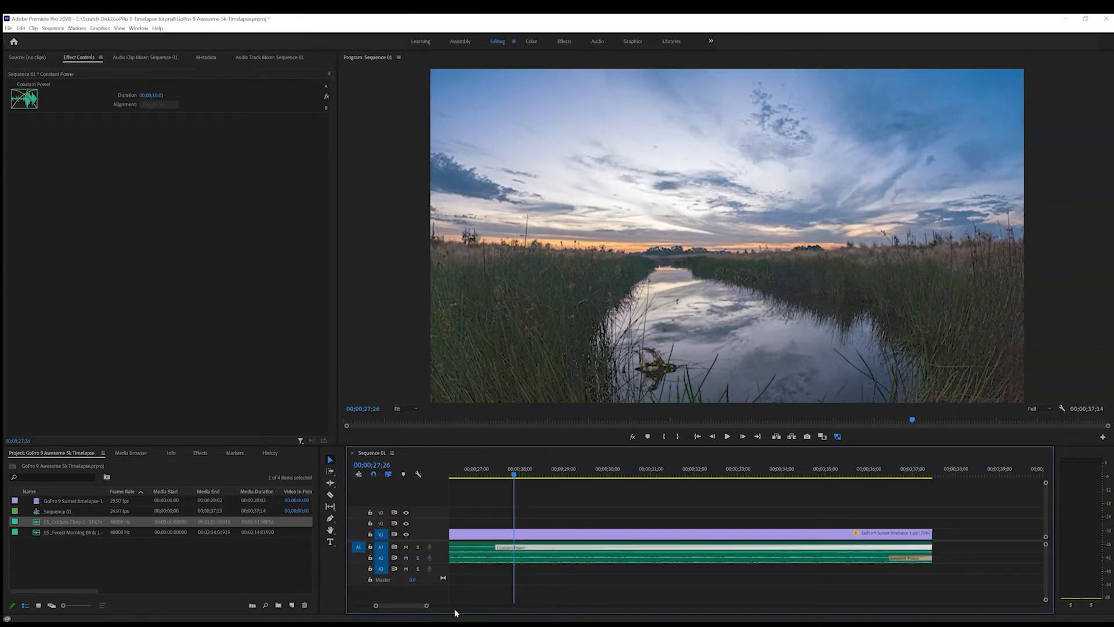
{"action": "left_click_drag", "start_coordinate": [429, 609], "coordinate": [493, 608]}
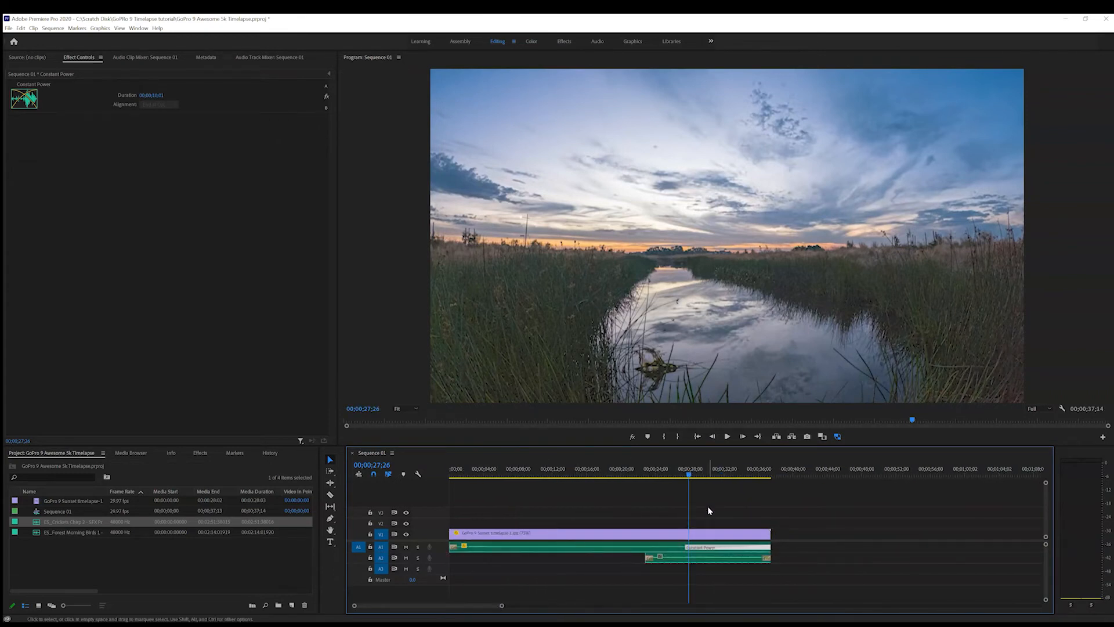
{"action": "left_click_drag", "start_coordinate": [689, 482], "coordinate": [634, 486]}
{"action": "key", "text": "space"}
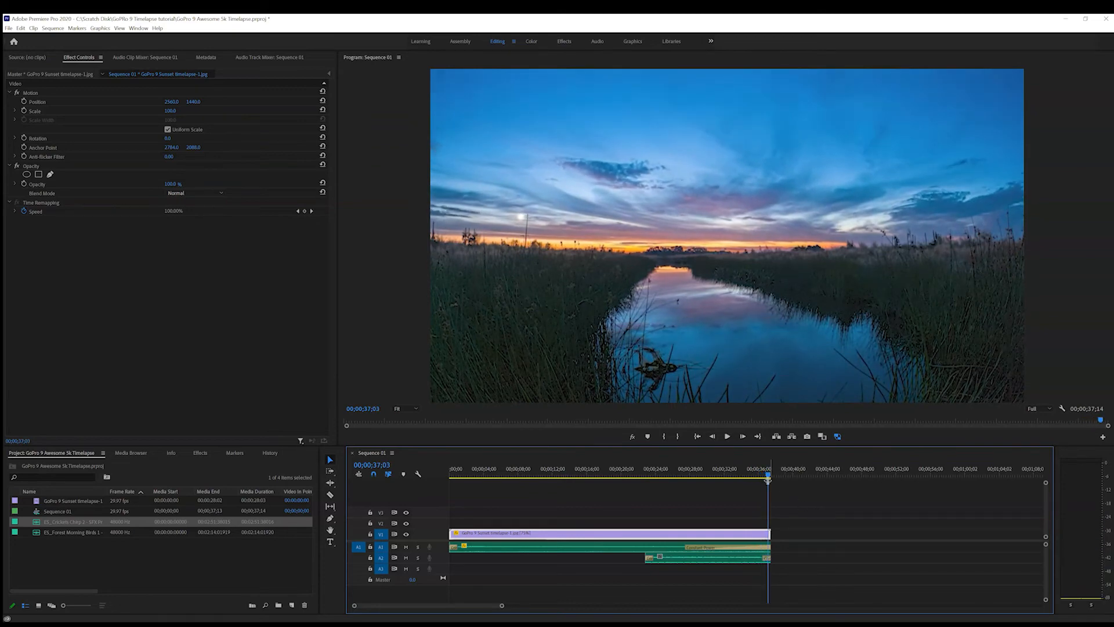
Lengthen the transition at the start of the Crickets Chirp clip on A2 to about 2 seconds
{"action": "left_click_drag", "start_coordinate": [768, 476], "coordinate": [630, 481]}
{"action": "left_click", "coordinate": [650, 559]}
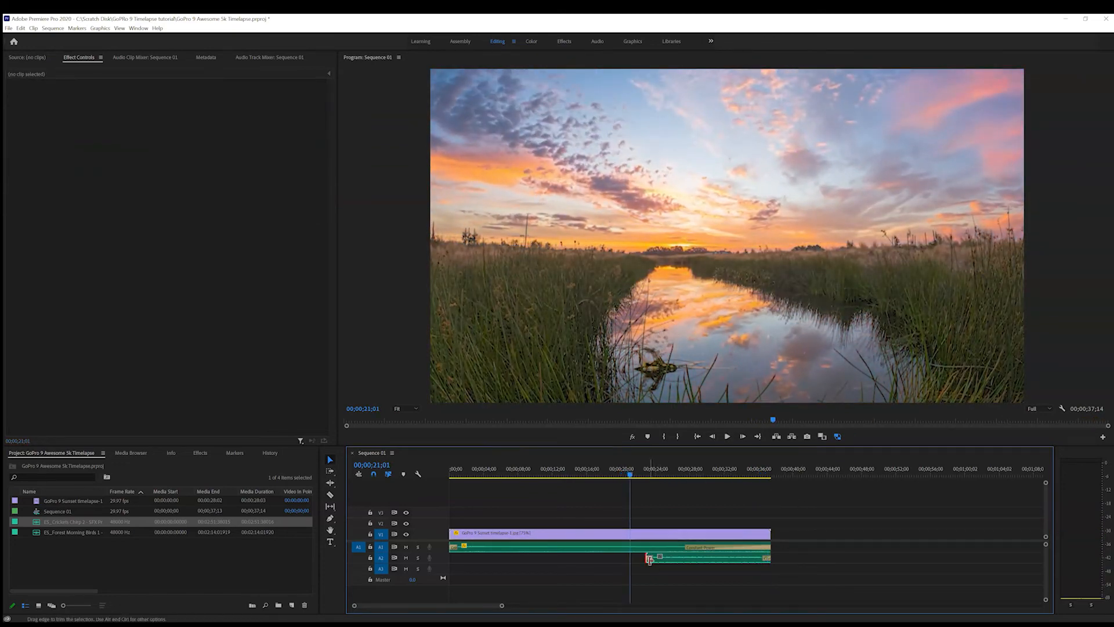
{"action": "left_click_drag", "start_coordinate": [501, 606], "coordinate": [461, 607]}
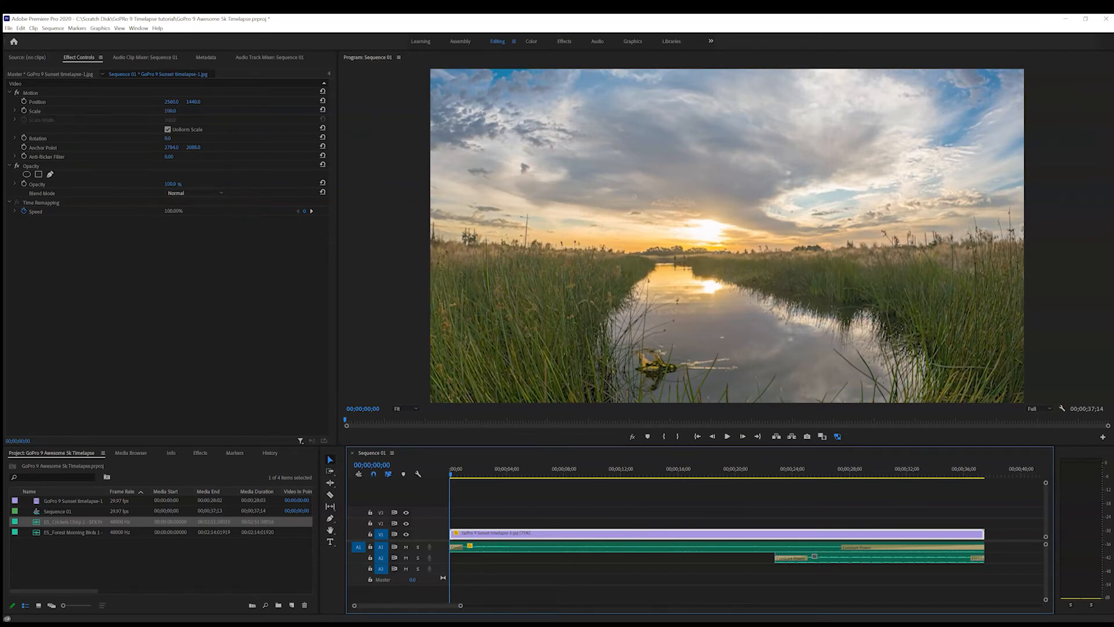
Turn on Scale keyframing for the timelapse clip at 00;00;00;00, keeping the starting scale at 100
{"action": "left_click", "coordinate": [171, 110]}
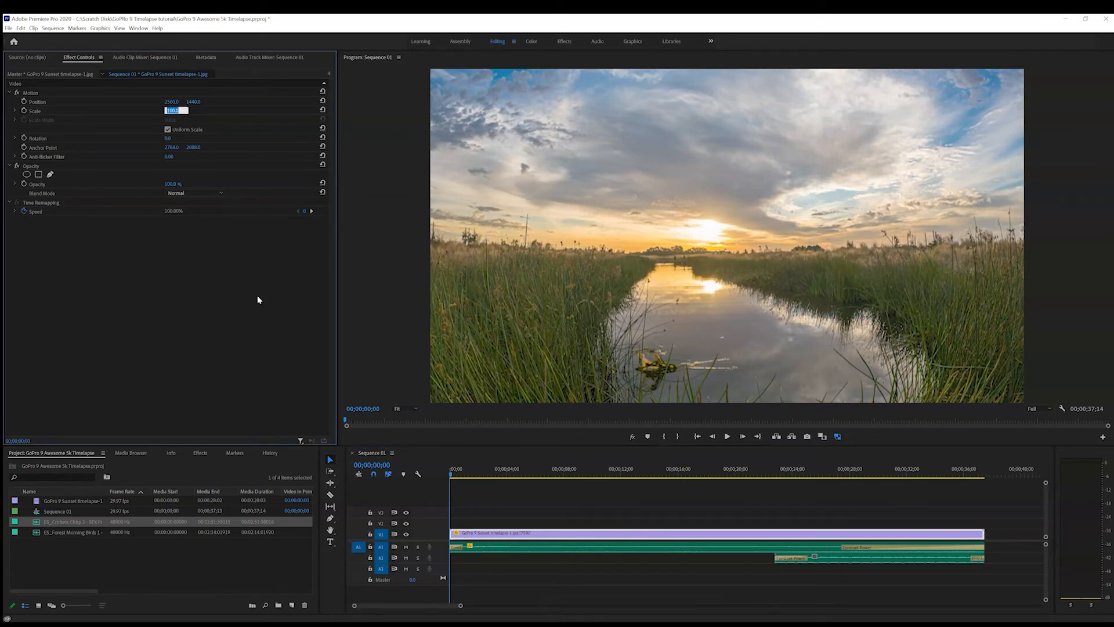
{"action": "left_click", "coordinate": [456, 480]}
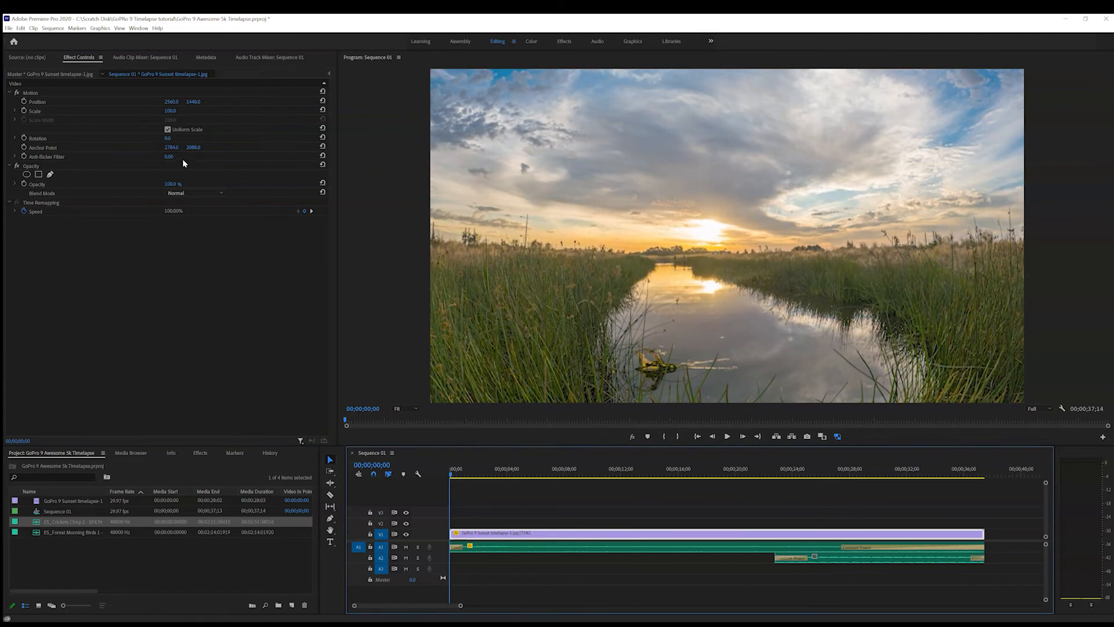
{"action": "left_click", "coordinate": [23, 110]}
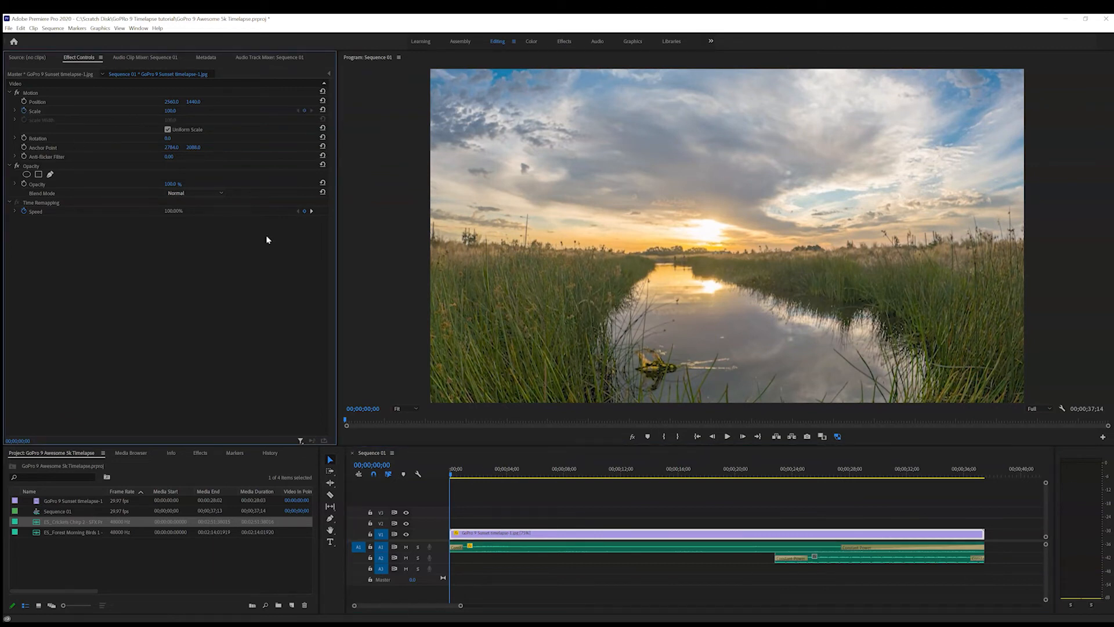
{"action": "key", "text": "equal"}
{"action": "key", "text": "minus"}
Set the timelapse clip's Scale to 115 at 00;00;37;13 and play the zoom from the beginning
{"action": "left_click_drag", "start_coordinate": [451, 478], "coordinate": [984, 517]}
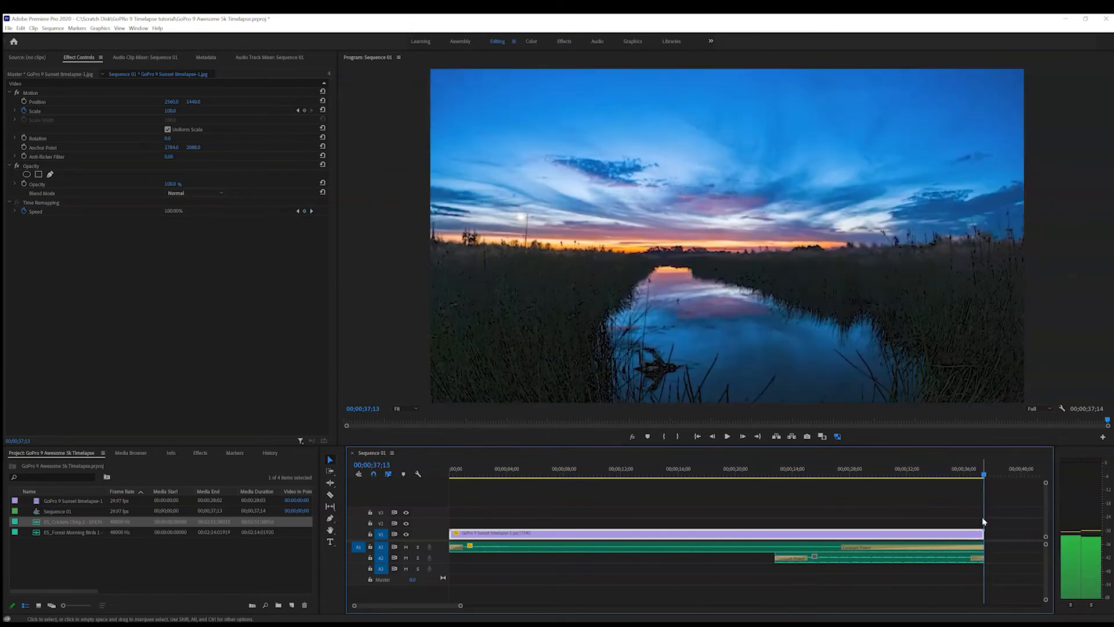
{"action": "left_click", "coordinate": [171, 111]}
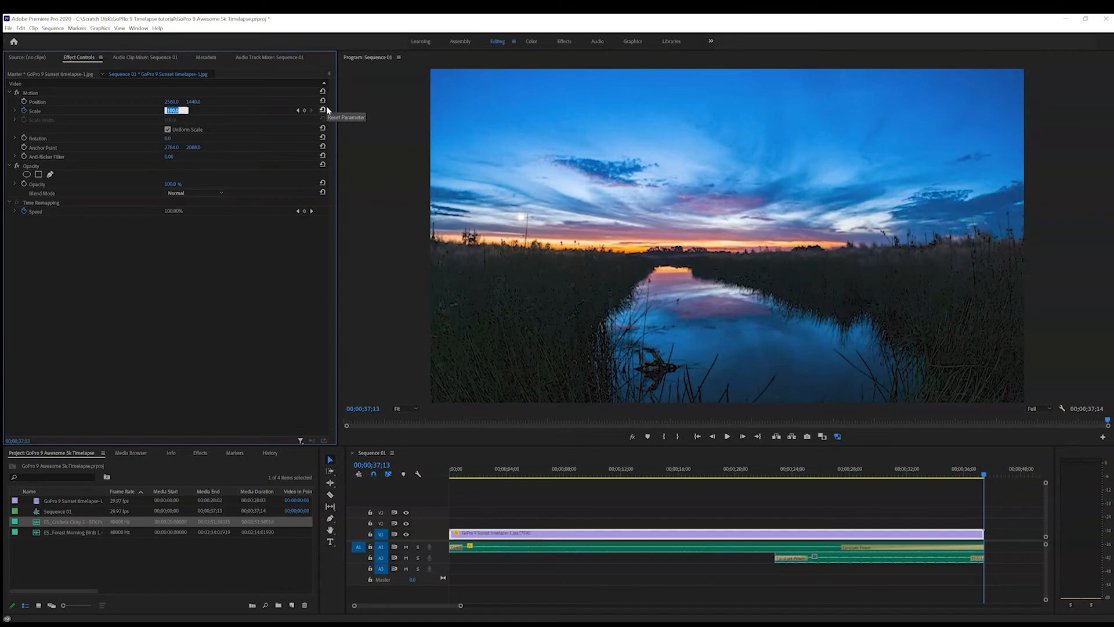
{"action": "key", "text": "Return"}
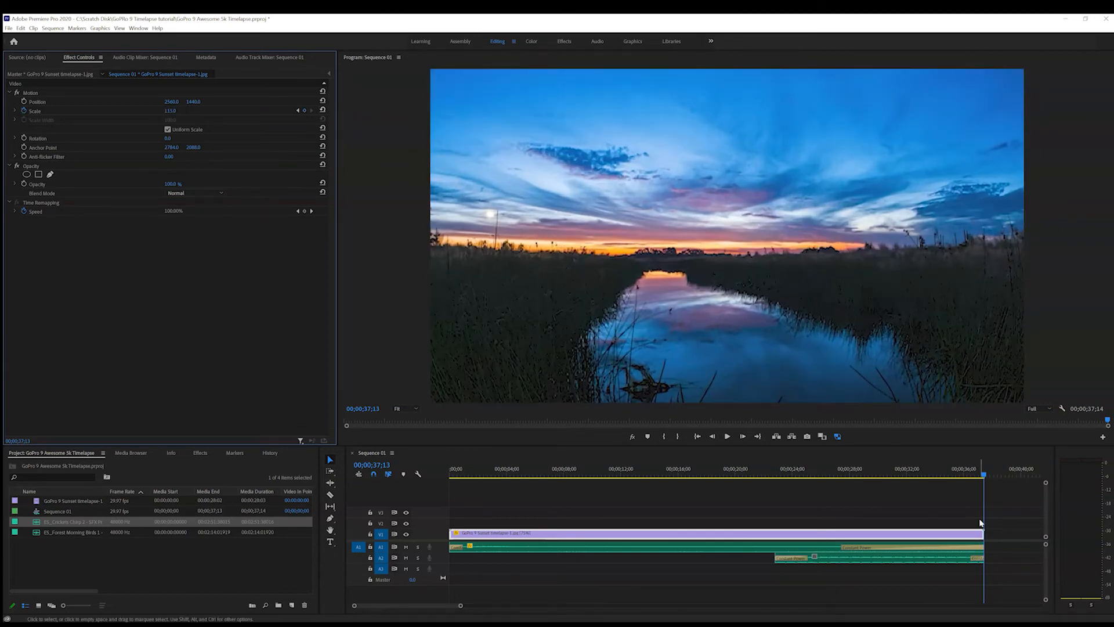
{"action": "left_click", "coordinate": [980, 479]}
{"action": "key", "text": "Home"}
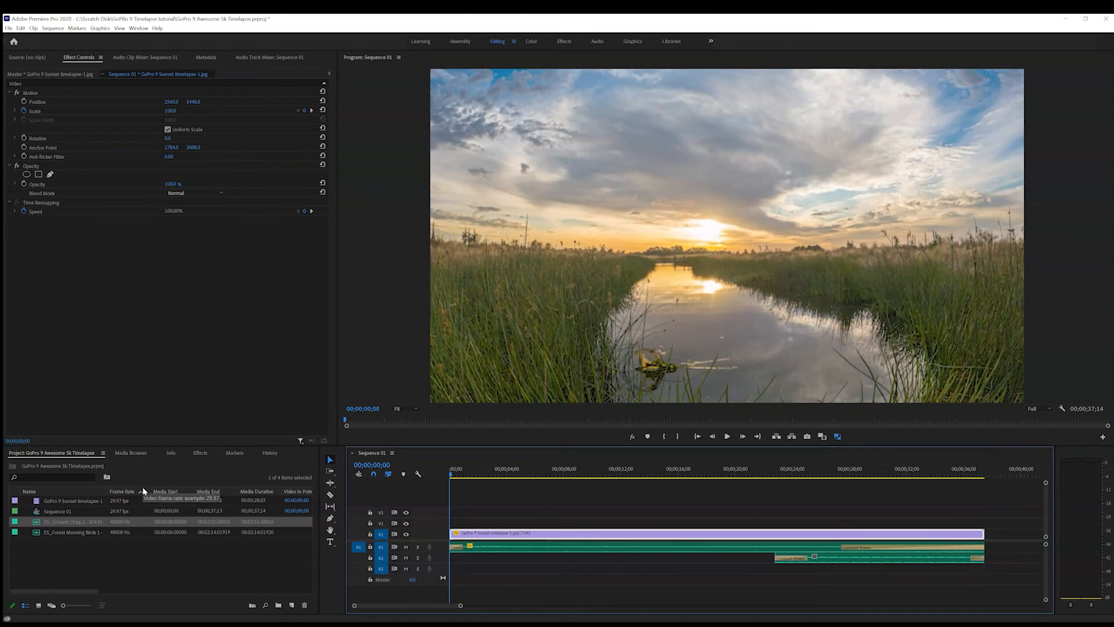
{"action": "key", "text": "space"}
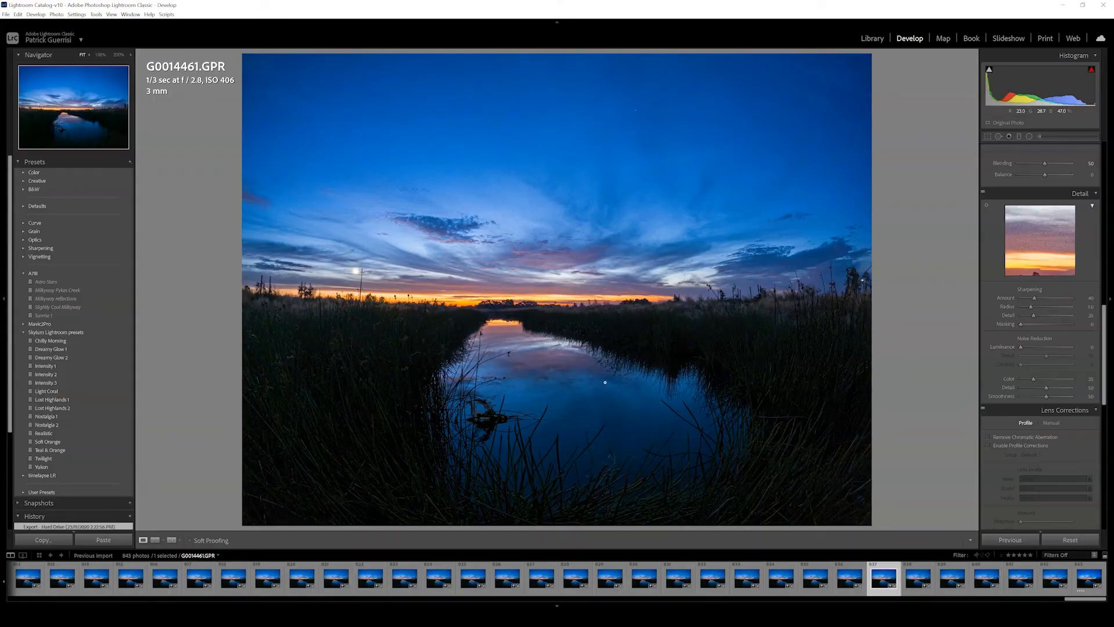
In Lightroom, magnify the dark water in G0014461.GPR and set Luminance noise reduction to 50
{"action": "left_click", "coordinate": [527, 467]}
{"action": "left_click_drag", "start_coordinate": [527, 353], "coordinate": [374, 444]}
{"action": "left_click_drag", "start_coordinate": [582, 220], "coordinate": [524, 255]}
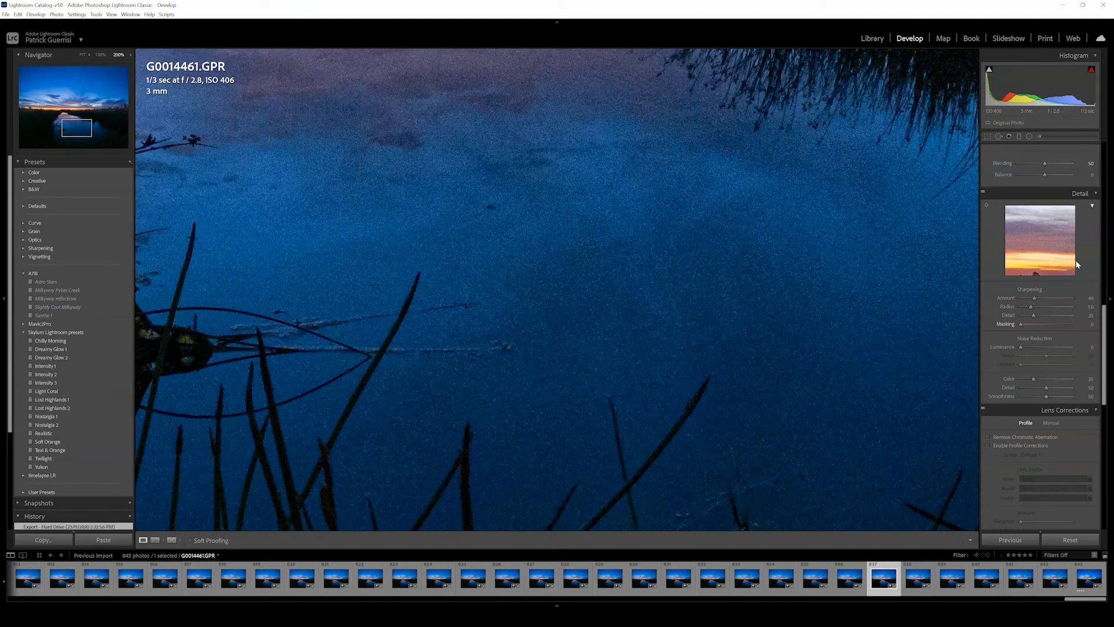
{"action": "mouse_move", "coordinate": [1106, 341]}
{"action": "left_mouse_down"}
{"action": "mouse_move", "coordinate": [1100, 377]}
{"action": "mouse_move", "coordinate": [1088, 225]}
{"action": "mouse_move", "coordinate": [1090, 342]}
{"action": "left_mouse_up"}
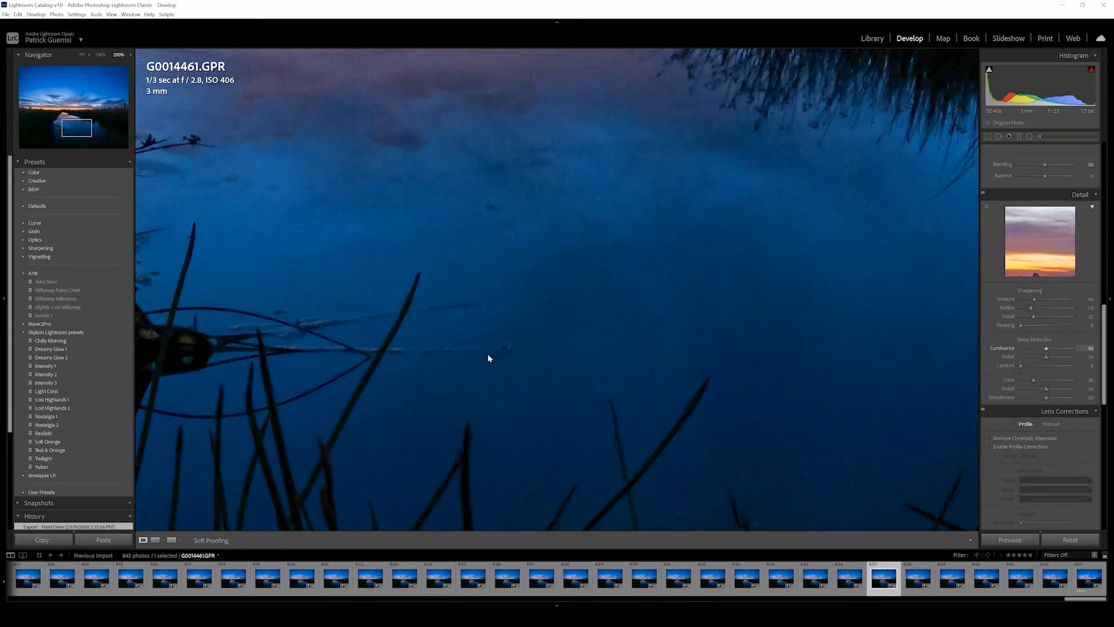
Compare the noise in the magnified water of G0014461.GPR with the neighbouring frame G0014460.GPR
{"action": "left_click", "coordinate": [650, 361]}
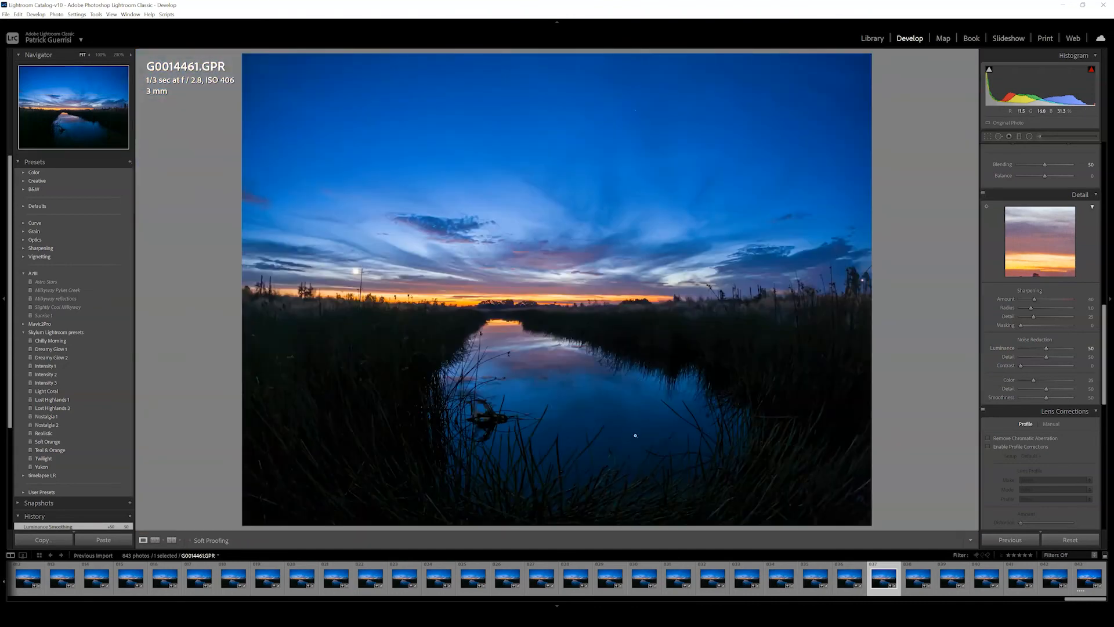
{"action": "left_click", "coordinate": [501, 428]}
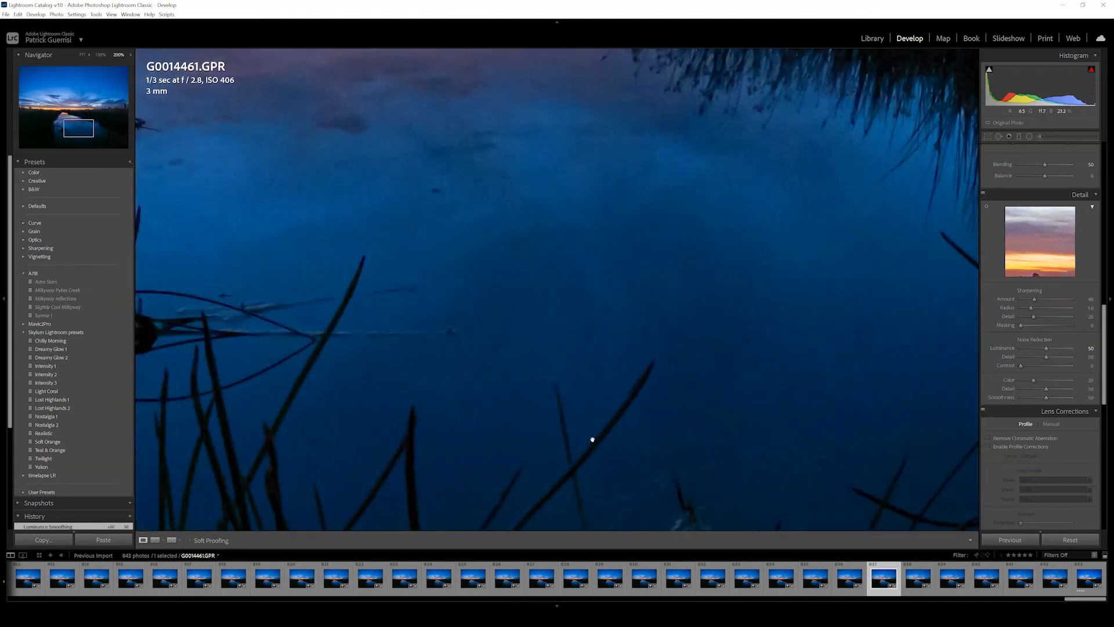
{"action": "left_click", "coordinate": [849, 572]}
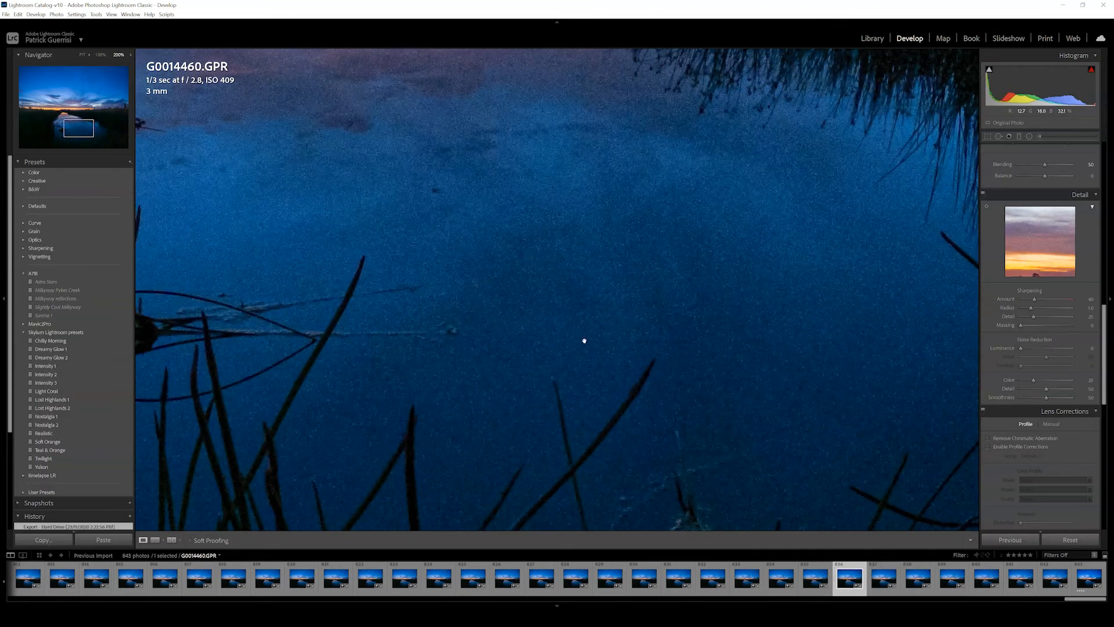
{"action": "left_click", "coordinate": [883, 572]}
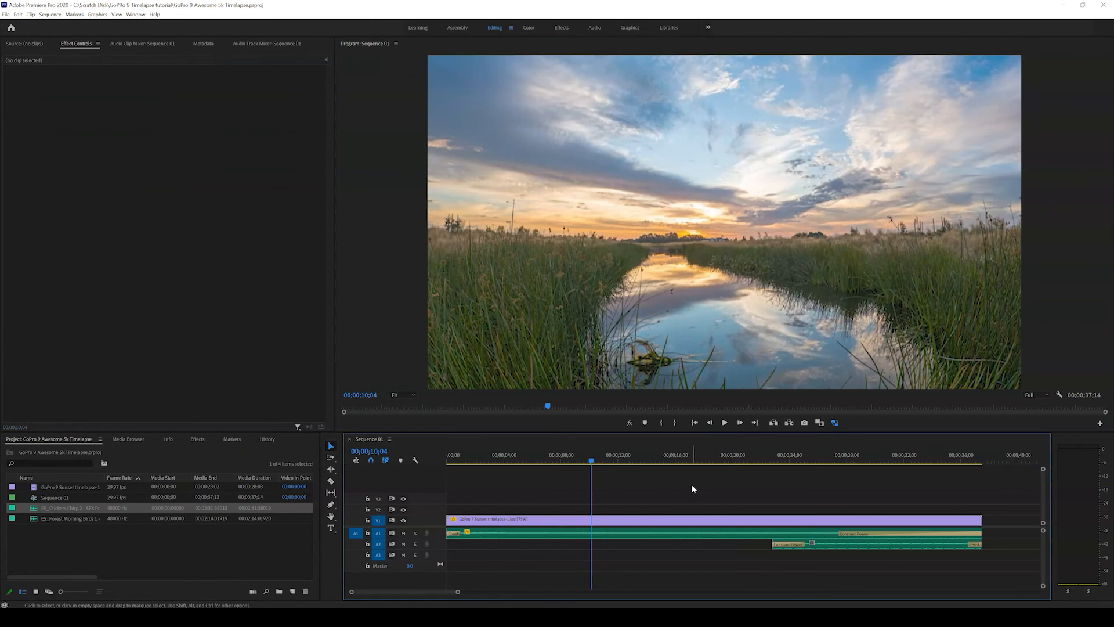
In Premiere Pro, open the export settings for Sequence 01 and choose H.264 format with the Match Source - High bitrate preset
{"action": "key", "text": "ctrl+m"}
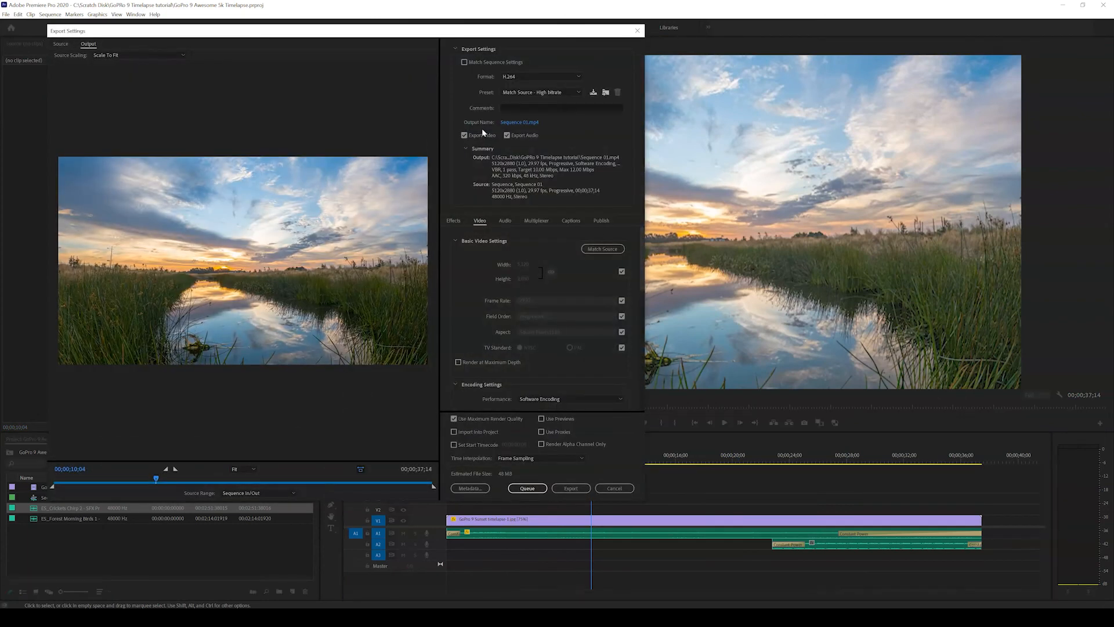
{"action": "left_click", "coordinate": [534, 76]}
{"action": "left_click", "coordinate": [528, 204]}
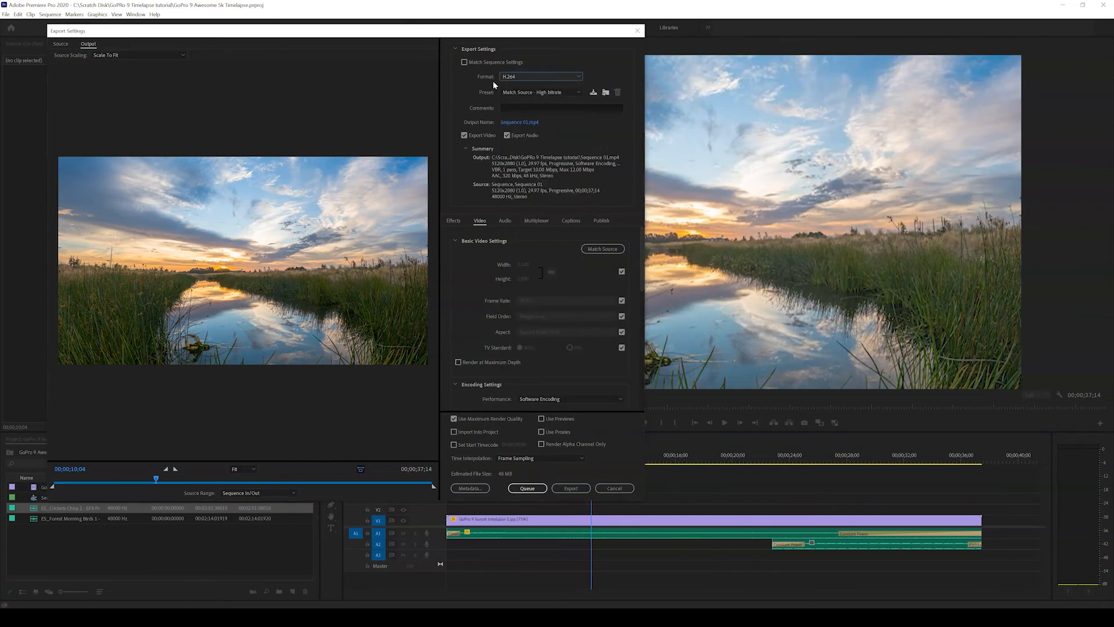
{"action": "left_click", "coordinate": [530, 93]}
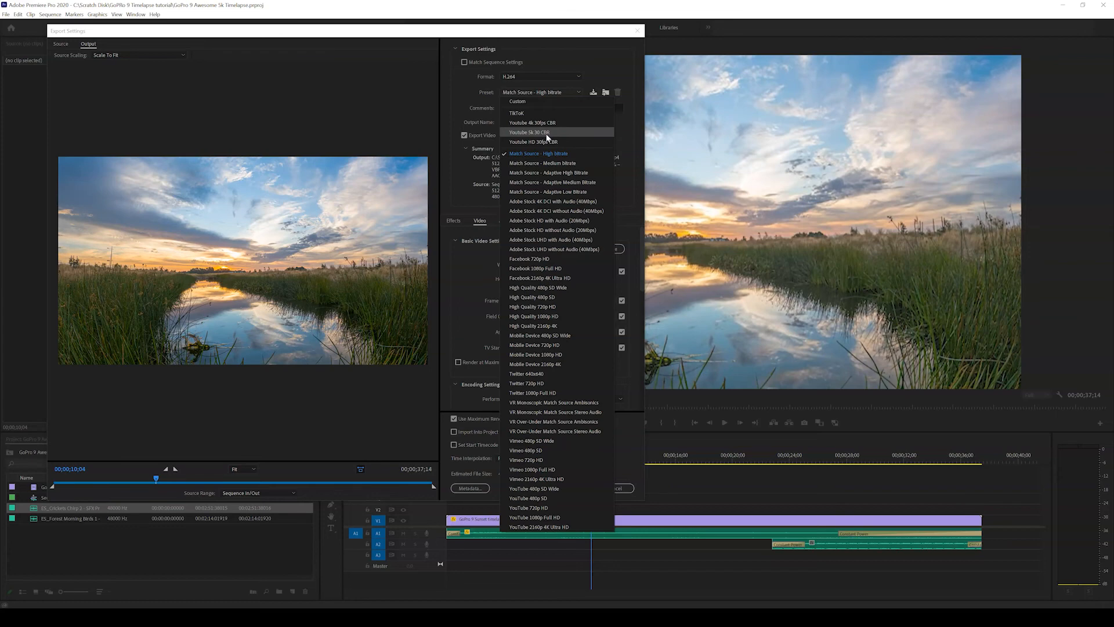
{"action": "left_click", "coordinate": [550, 153]}
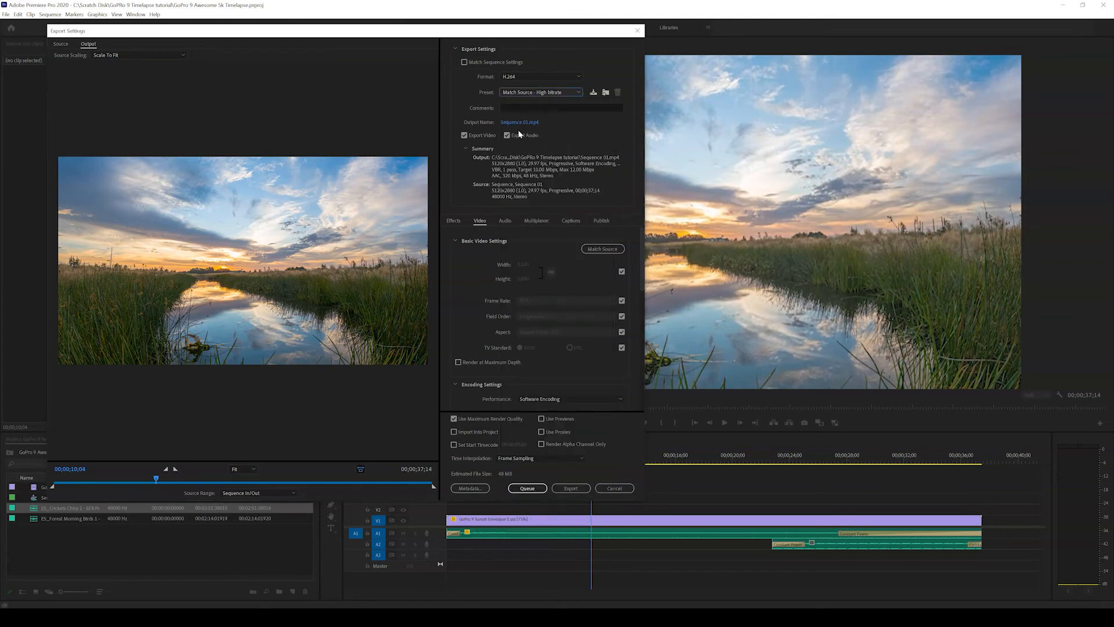
Name the export file Gopro 9 Sexy Timelapse.mp4 and save it in the GoPRo 9 Timelapse tutorial folder
{"action": "left_click", "coordinate": [517, 123]}
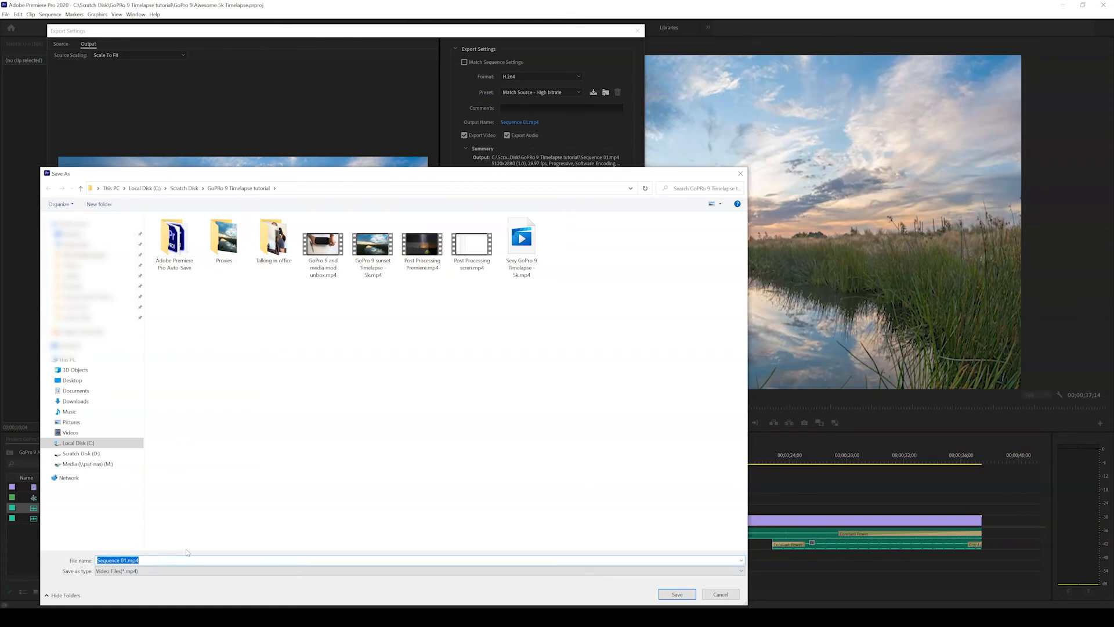
{"action": "type", "text": "Gopro"}
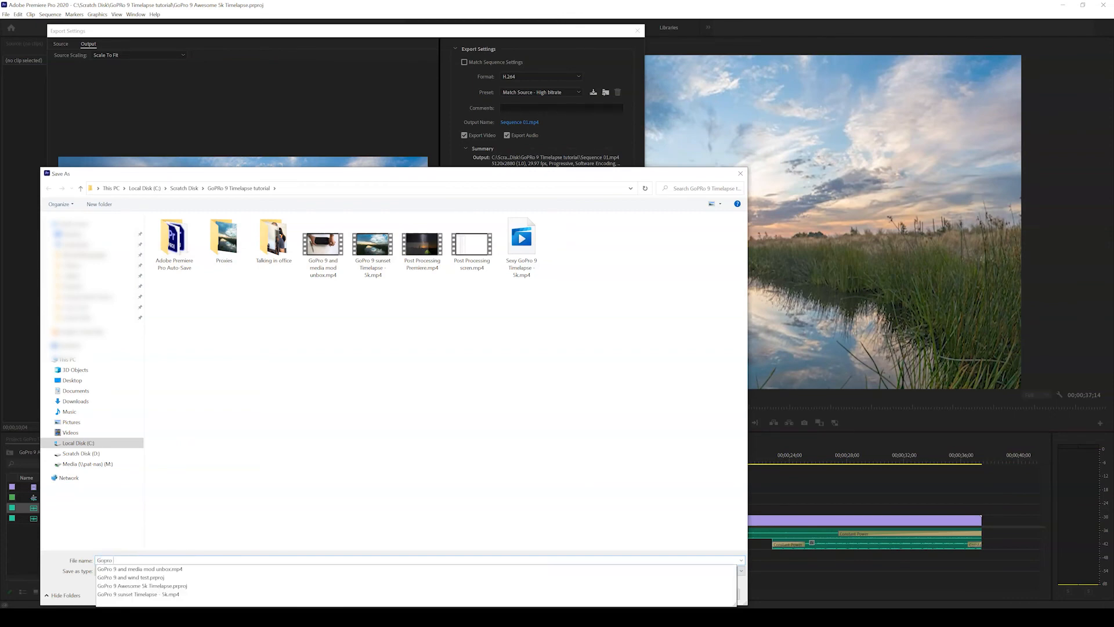
{"action": "type", "text": " 9 Sexy"}
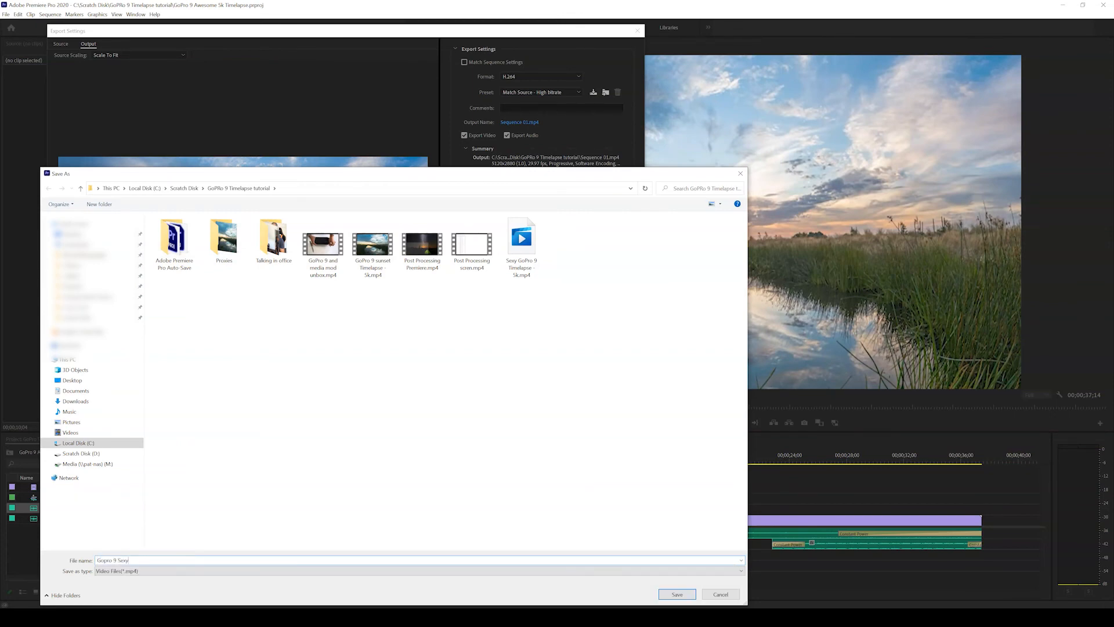
{"action": "type", "text": " Timelapi"}
{"action": "left_click", "coordinate": [676, 595]}
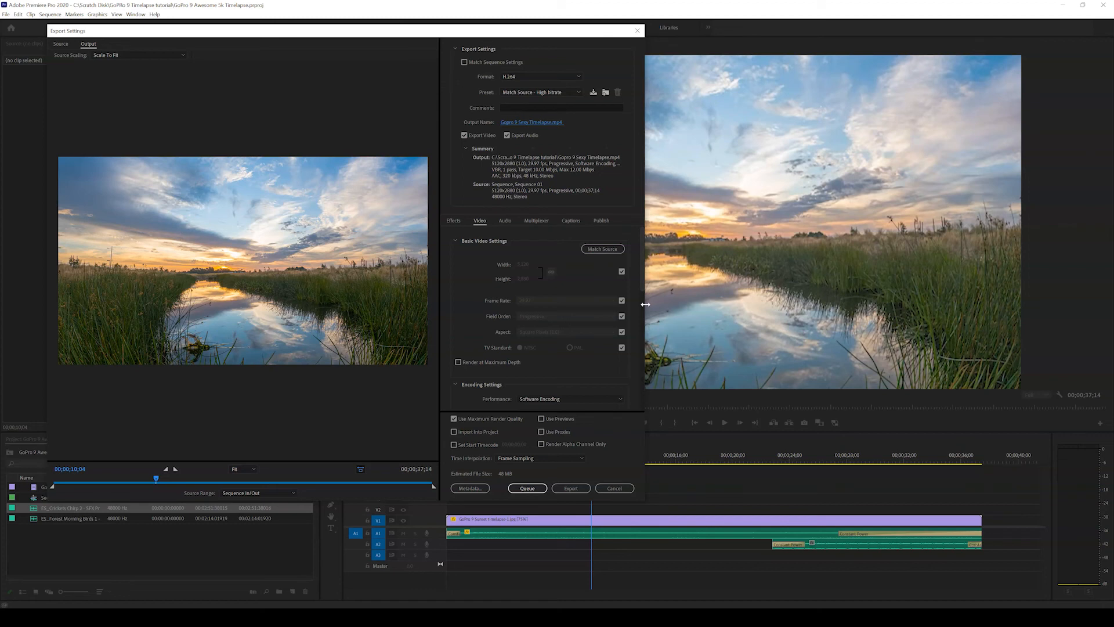
Enable Render at Maximum Depth and set the video bitrate encoding to CBR with a target of 100 Mbps
{"action": "left_click", "coordinate": [458, 362]}
{"action": "left_click_drag", "start_coordinate": [641, 274], "coordinate": [650, 365]}
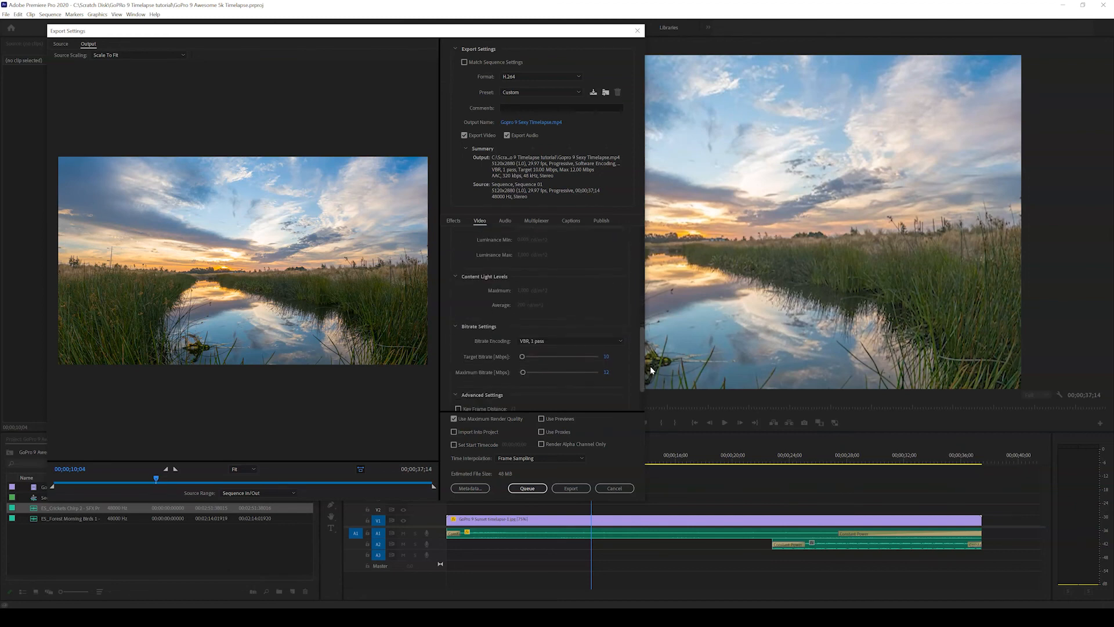
{"action": "left_click", "coordinate": [552, 342]}
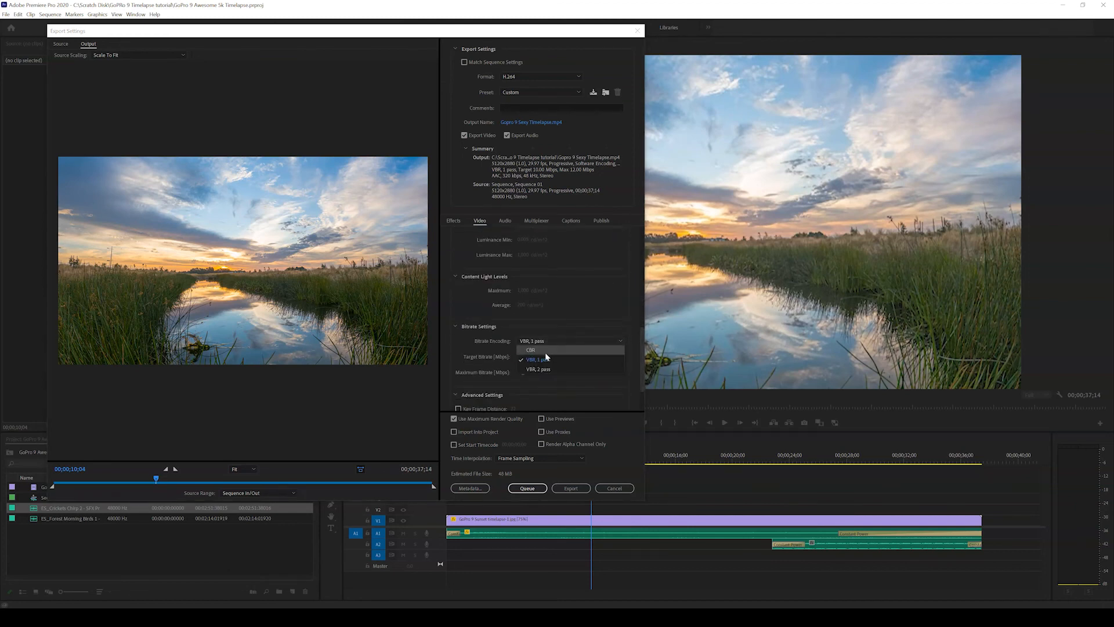
{"action": "left_click", "coordinate": [545, 351]}
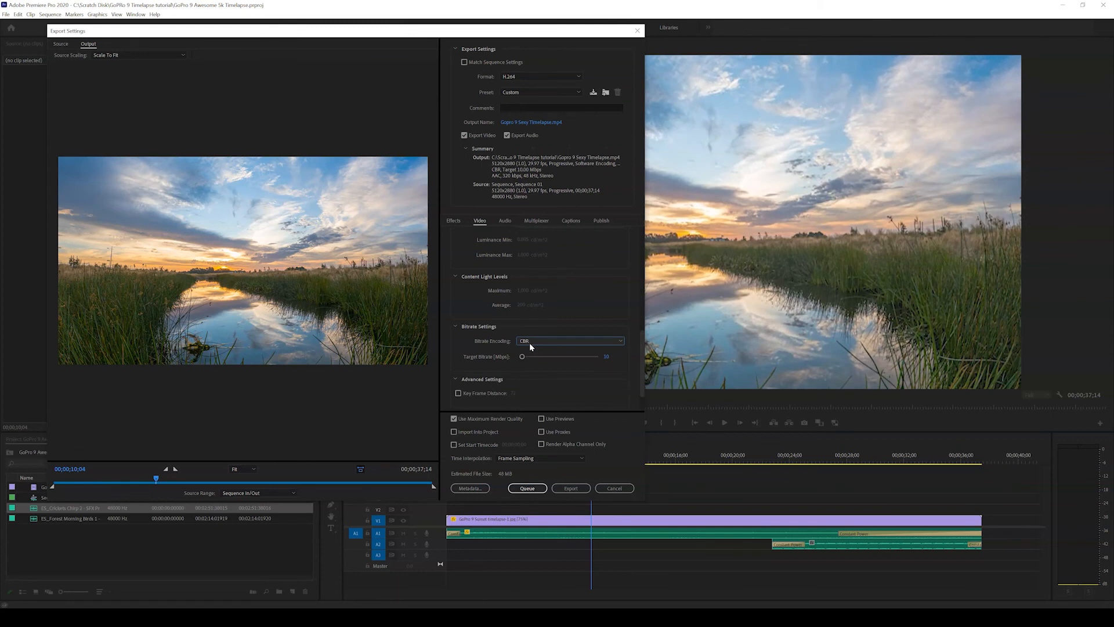
{"action": "left_click", "coordinate": [607, 358]}
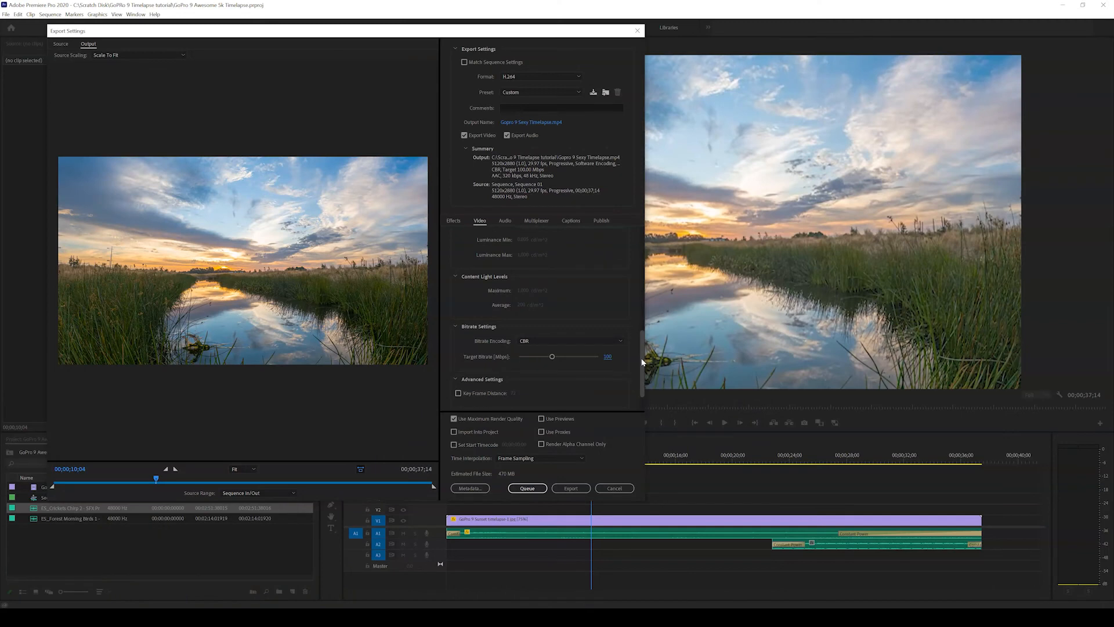
{"action": "scroll", "coordinate": [546, 325], "scroll_direction": "down", "scroll_amount": 2}
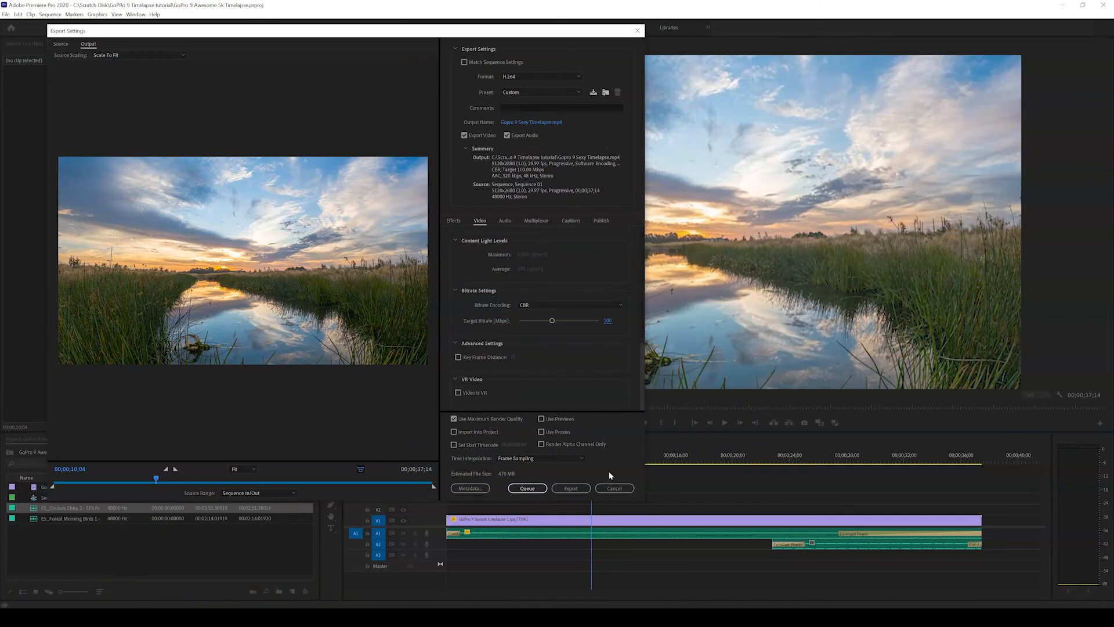
Preview the export frame at 00;00;21;03 and set the source range to Entire Sequence
{"action": "left_click", "coordinate": [267, 483]}
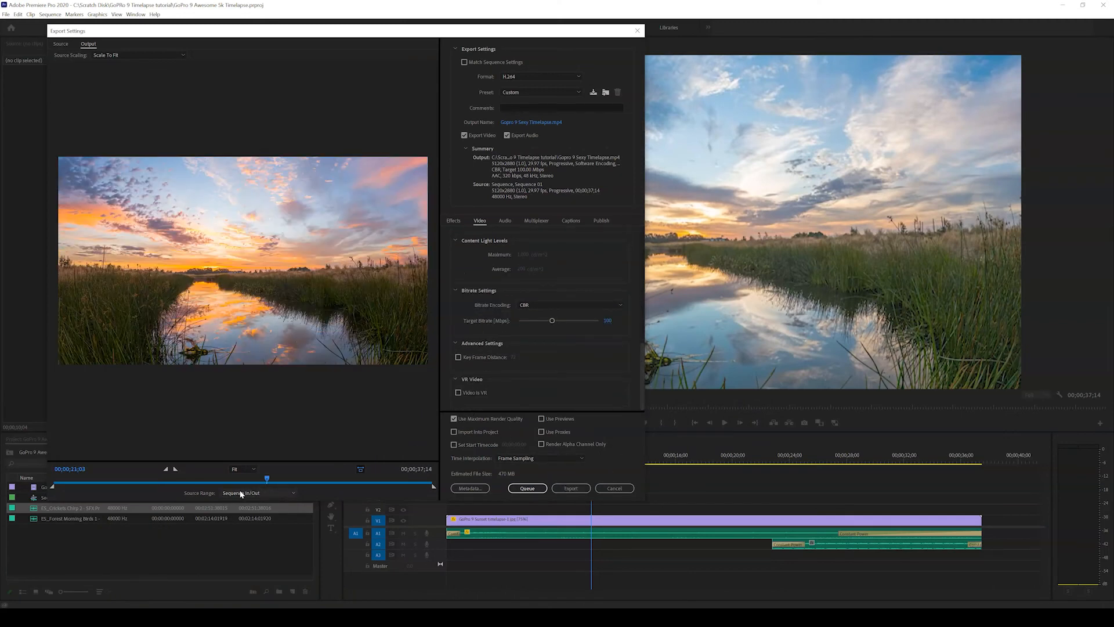
{"action": "left_click", "coordinate": [242, 494]}
{"action": "left_click", "coordinate": [244, 505]}
{"action": "scroll", "coordinate": [642, 376], "scroll_direction": "up", "scroll_amount": 5}
Choose a 48000 Hz sample rate and 320 kbps bitrate for the export audio, and start the export
{"action": "left_click", "coordinate": [506, 221]}
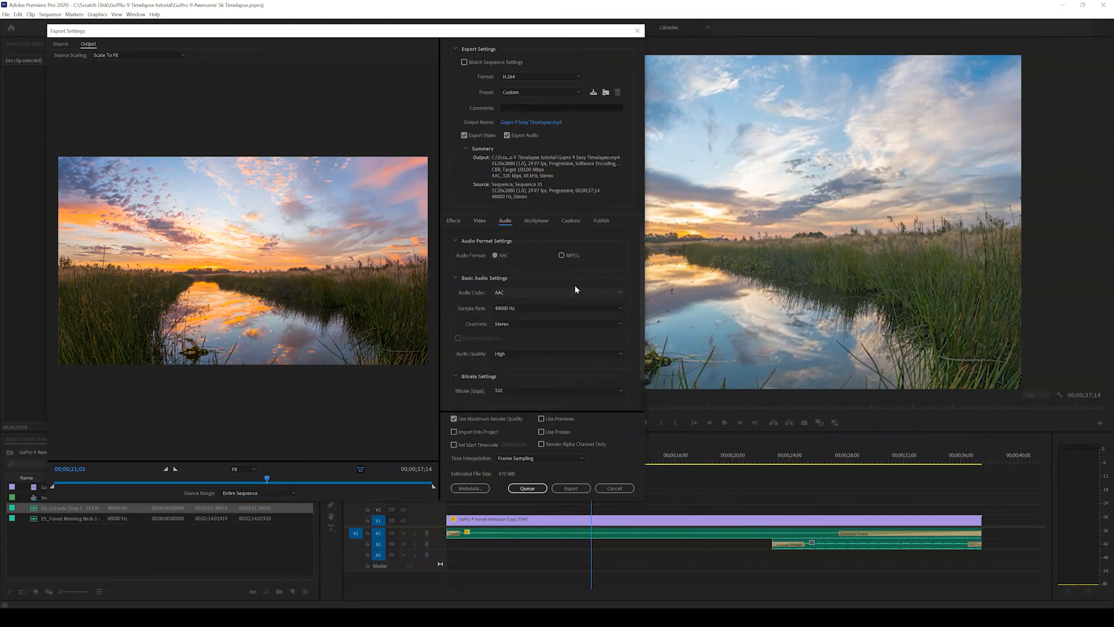
{"action": "scroll", "coordinate": [643, 304], "scroll_direction": "down", "scroll_amount": 1}
{"action": "scroll", "coordinate": [645, 306], "scroll_direction": "down", "scroll_amount": 1}
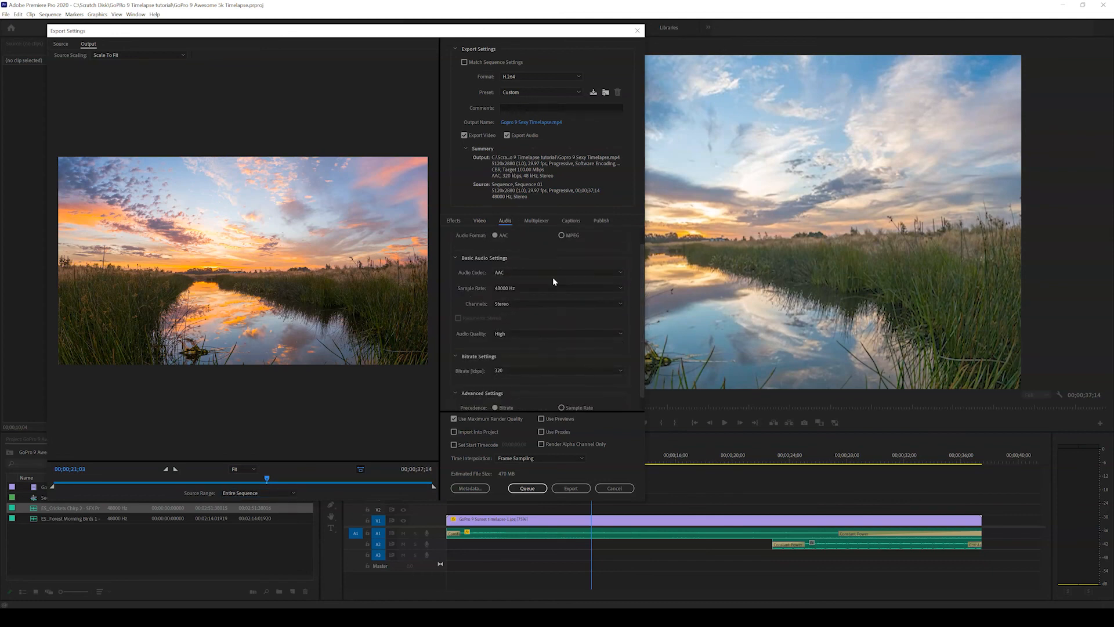
{"action": "left_click", "coordinate": [508, 288]}
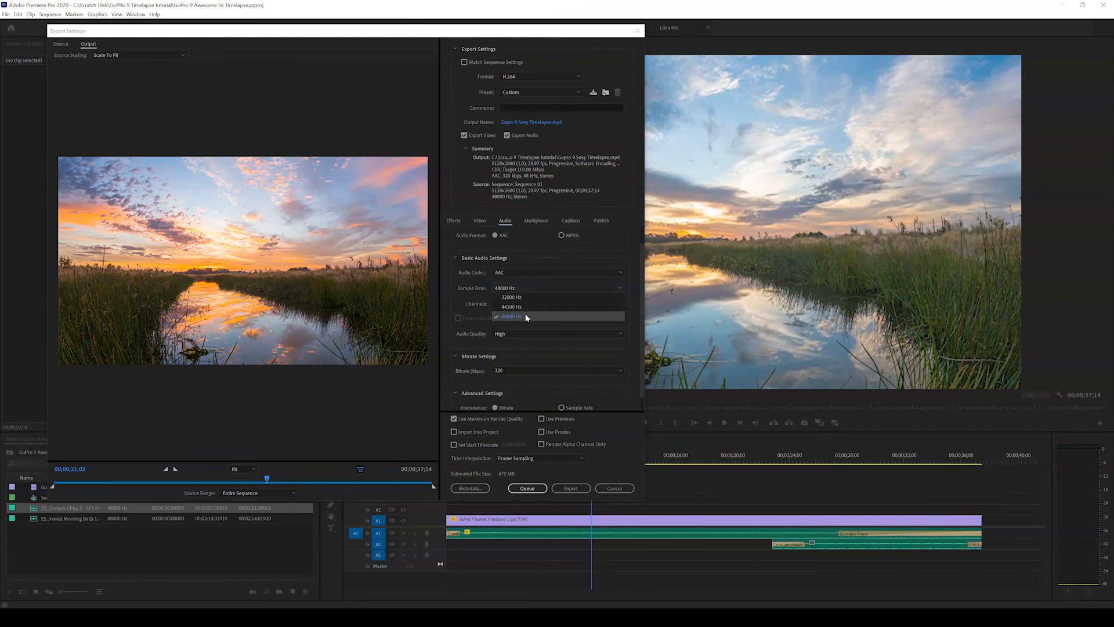
{"action": "left_click", "coordinate": [527, 318]}
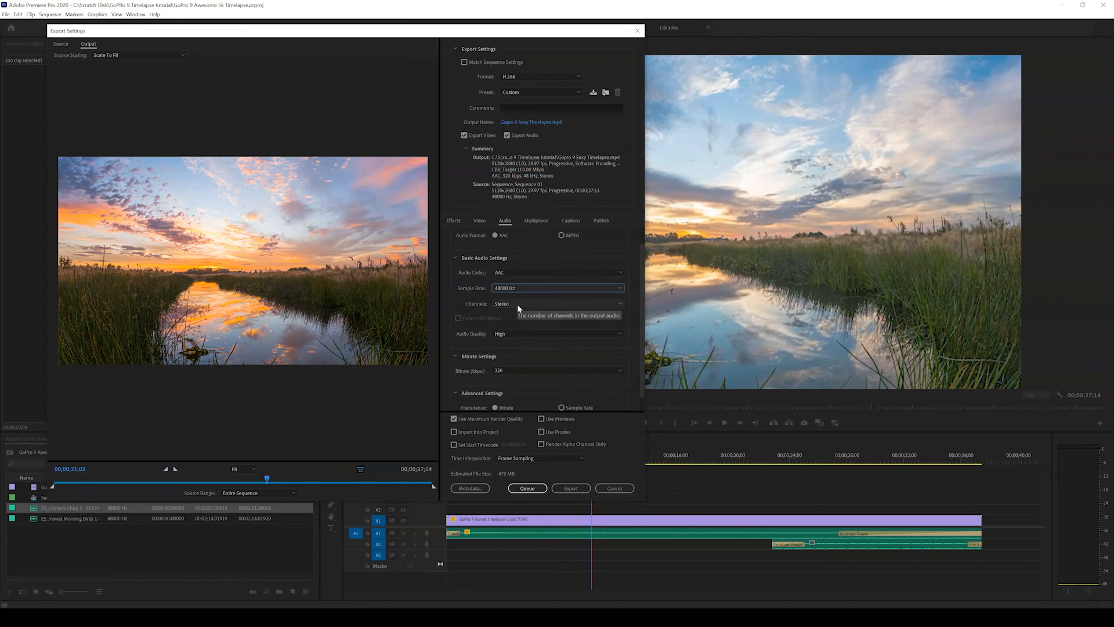
{"action": "left_click", "coordinate": [521, 374]}
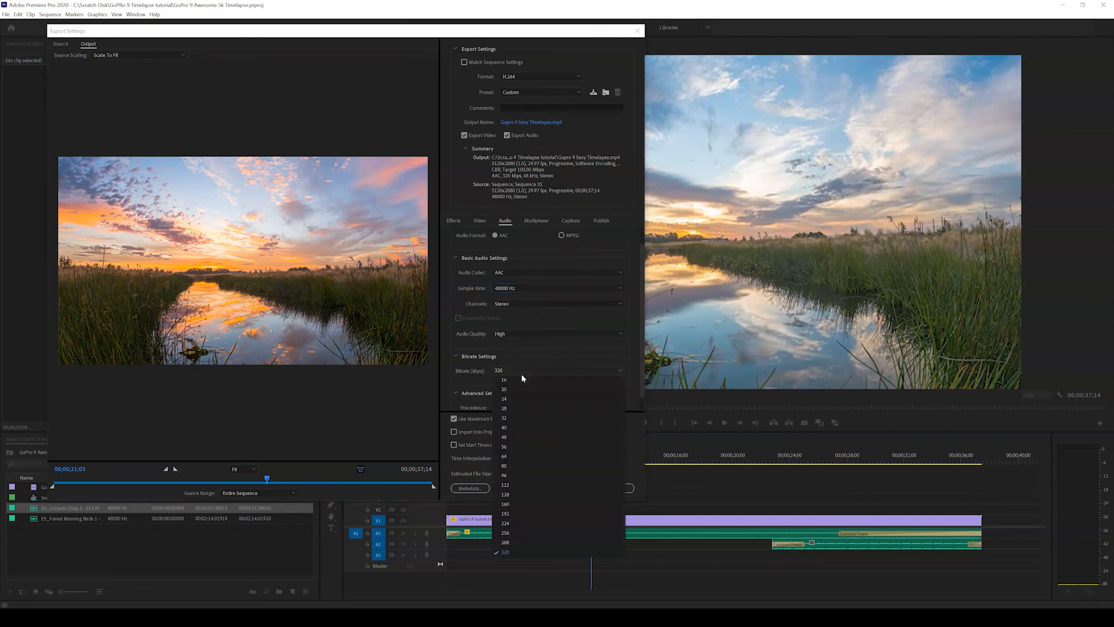
{"action": "left_click", "coordinate": [526, 553]}
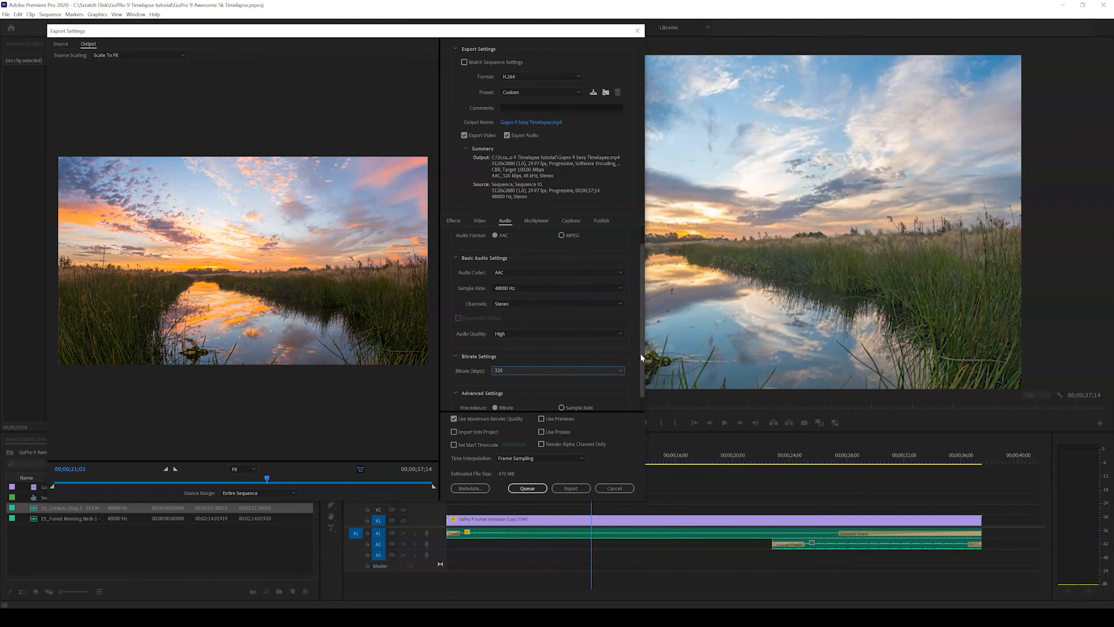
{"action": "scroll", "coordinate": [639, 353], "scroll_direction": "down", "scroll_amount": 1}
{"action": "left_click", "coordinate": [571, 488]}
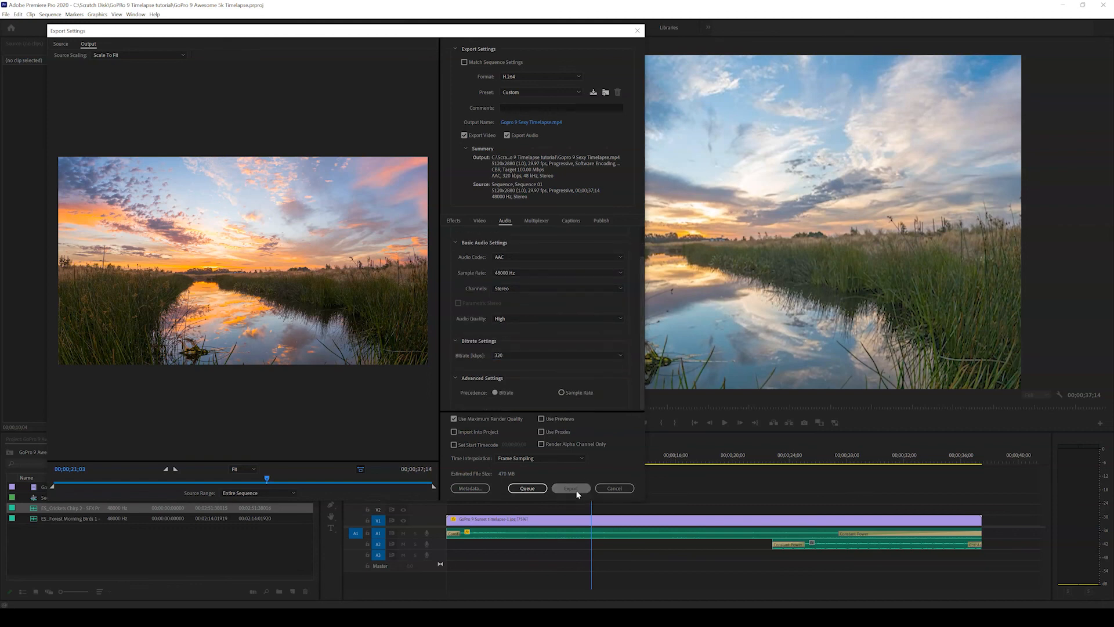